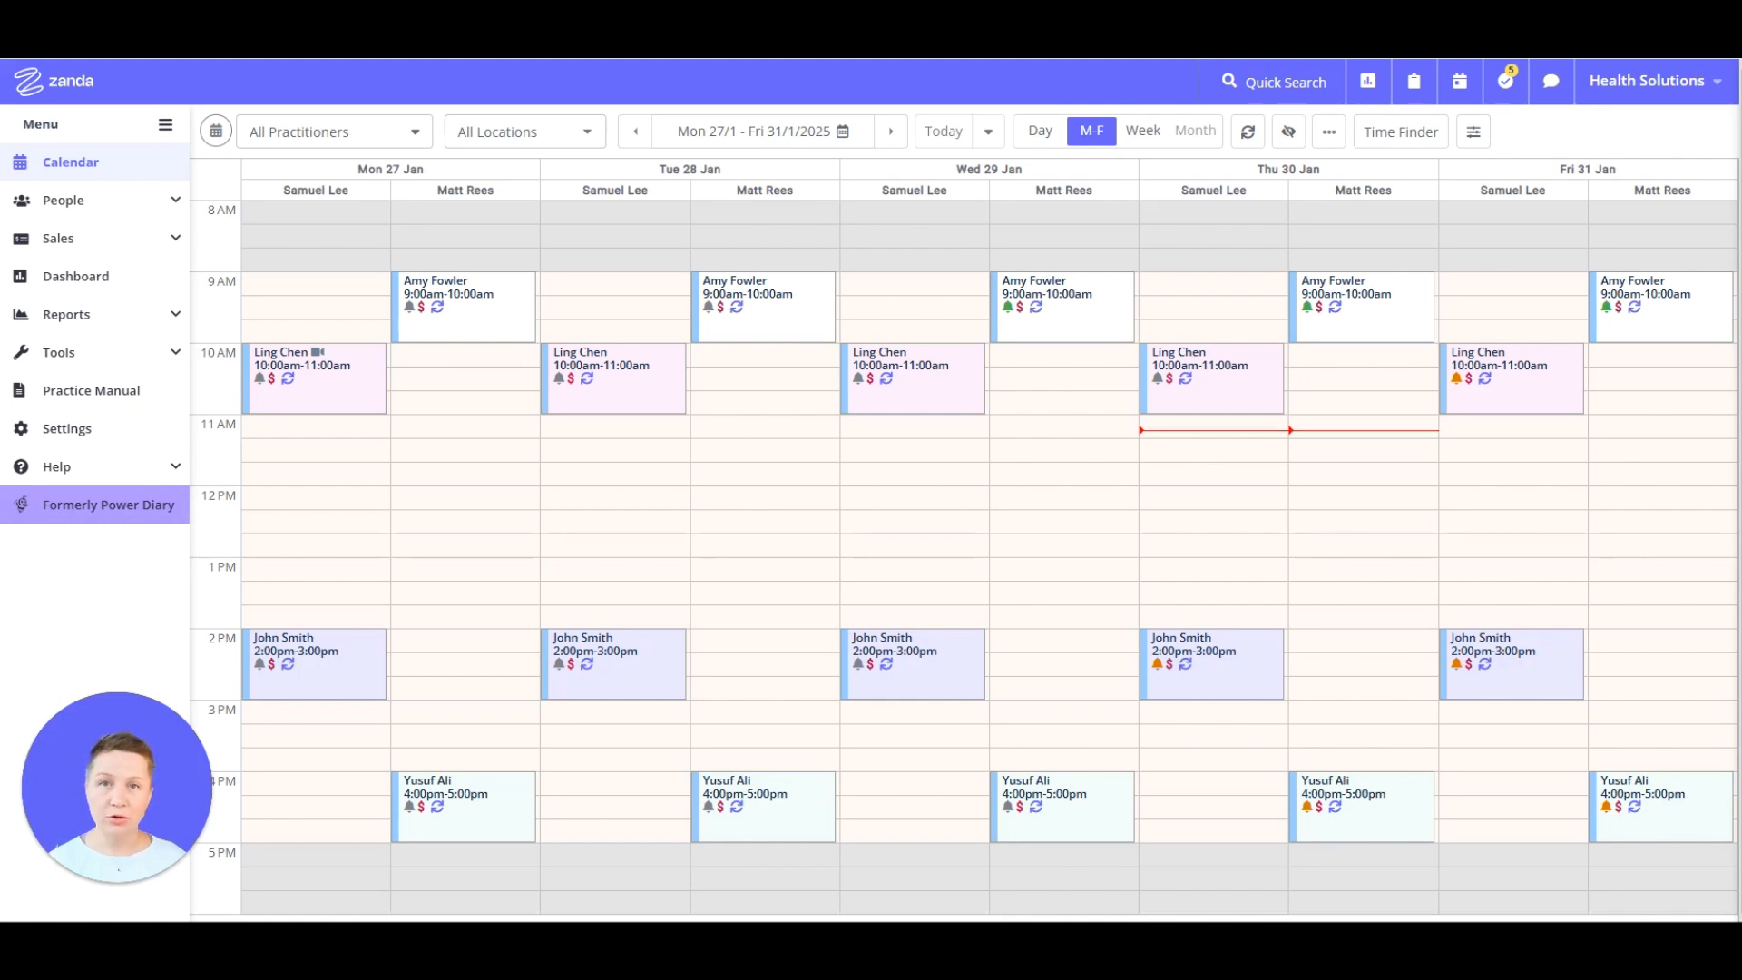
- Start adding a new user in the team's user management and fill in the person's full name and e-mail
click(89, 432)
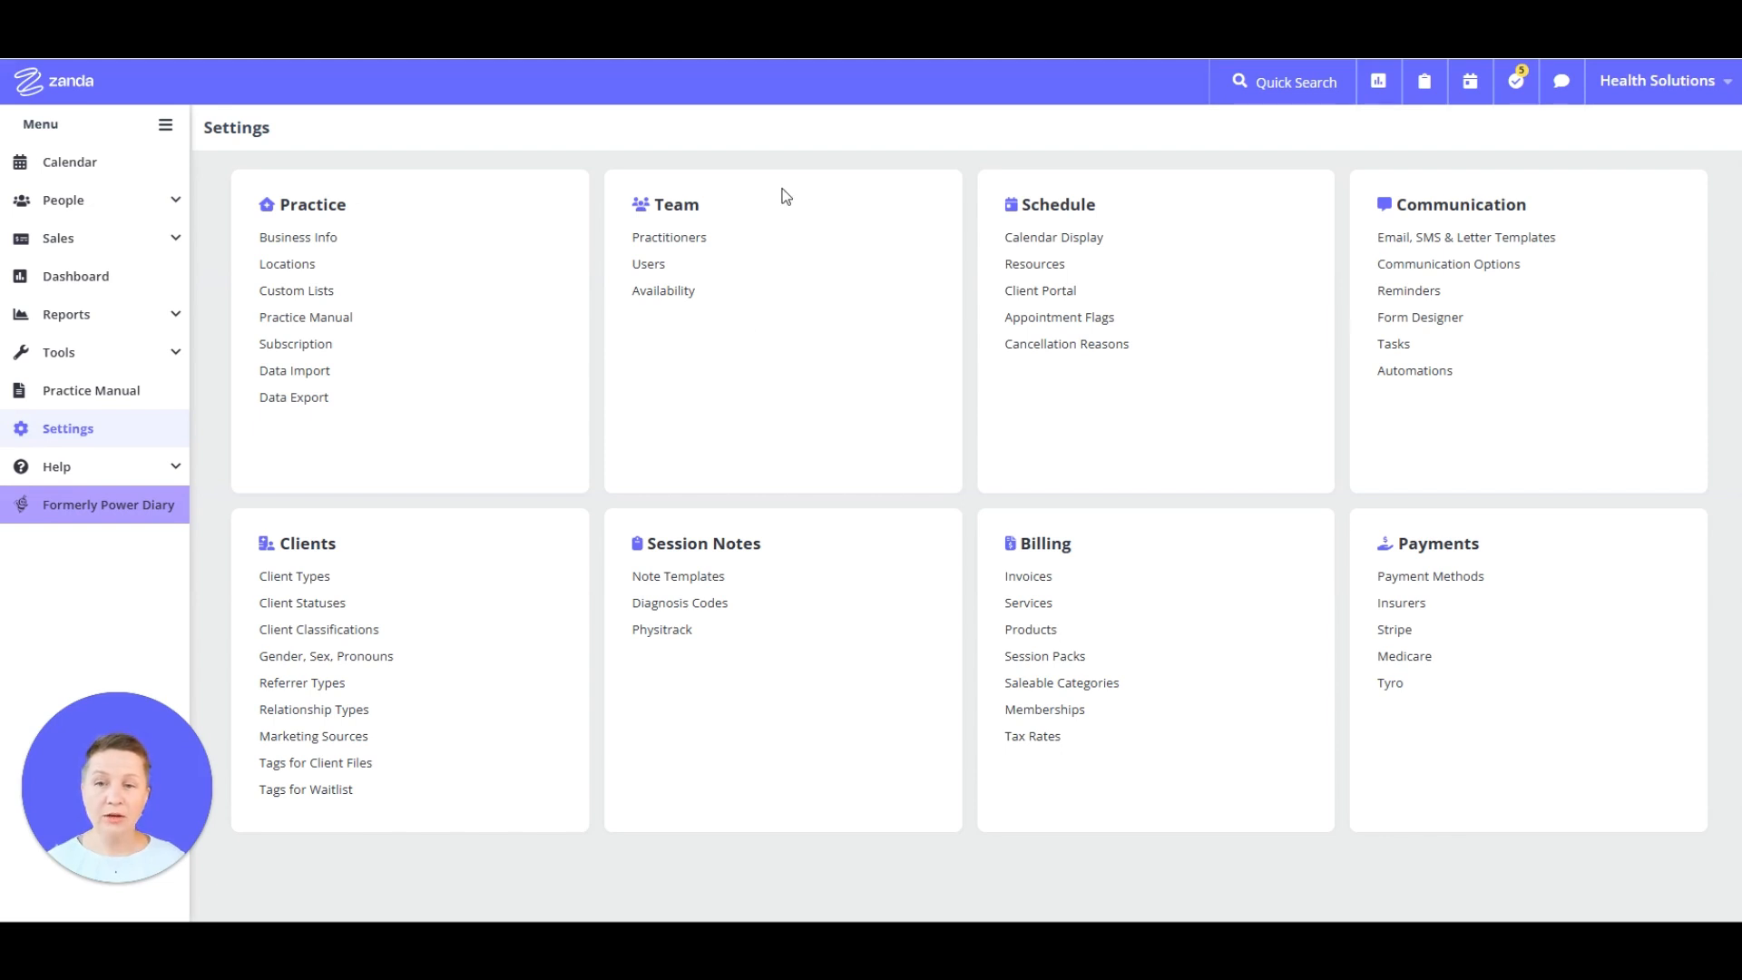
click(657, 270)
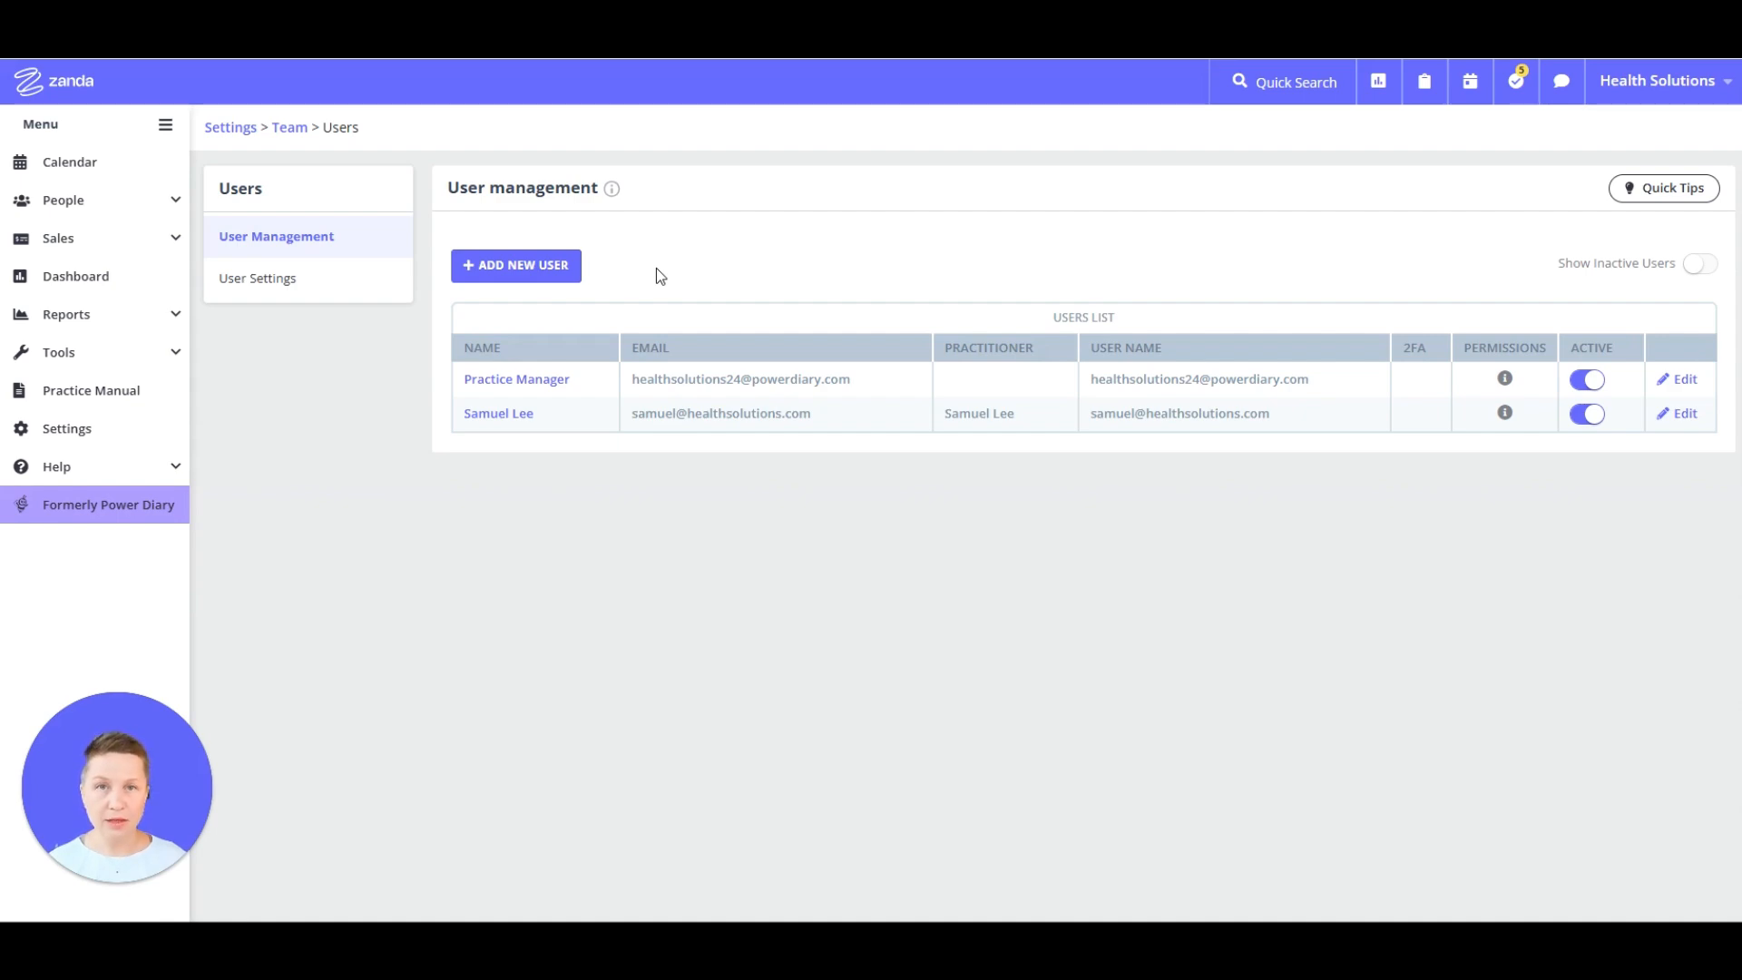
click(537, 270)
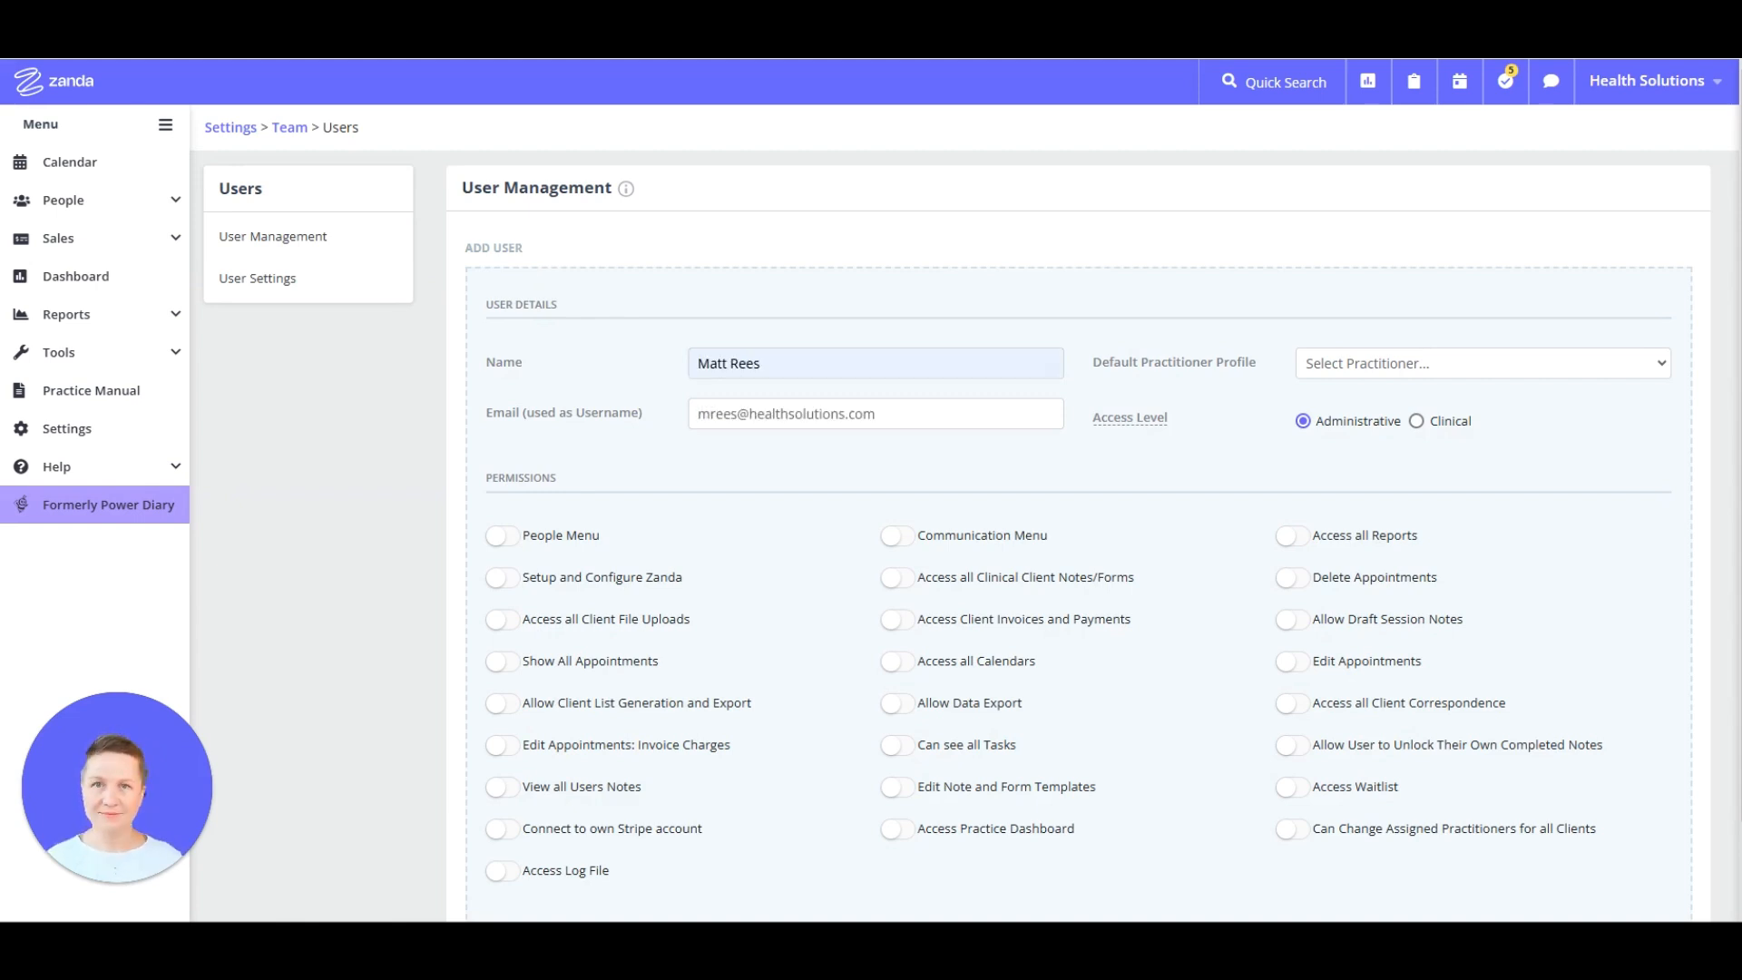
click(795, 363)
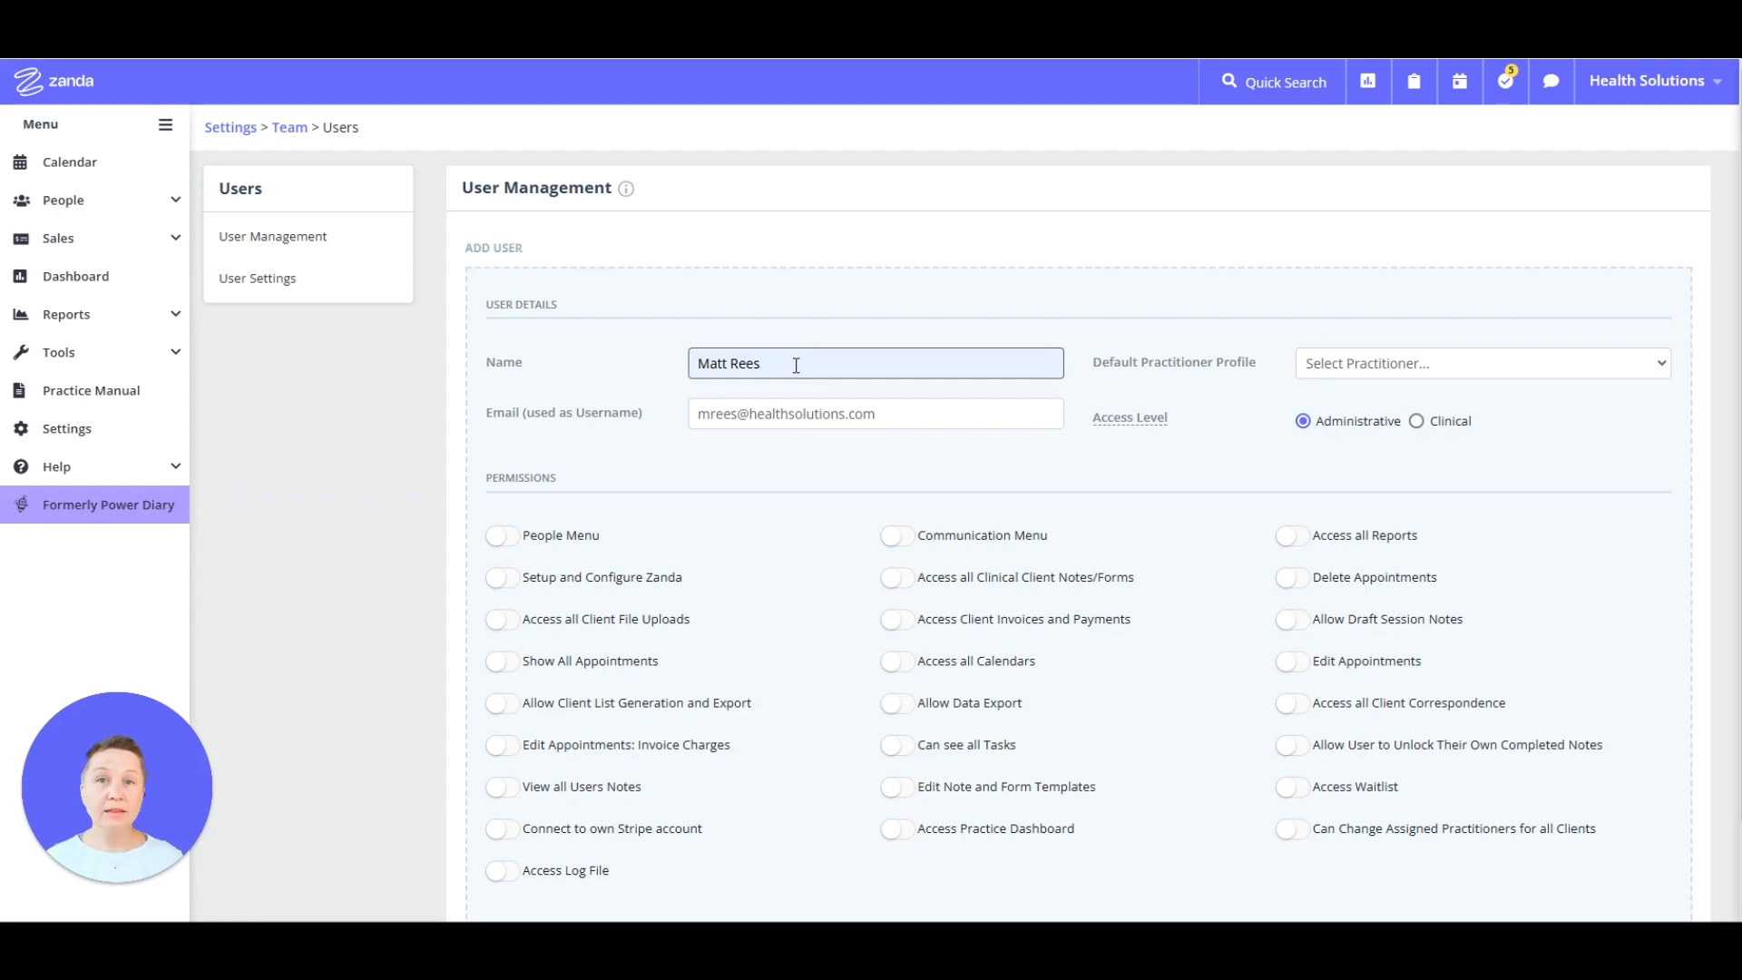
click(796, 366)
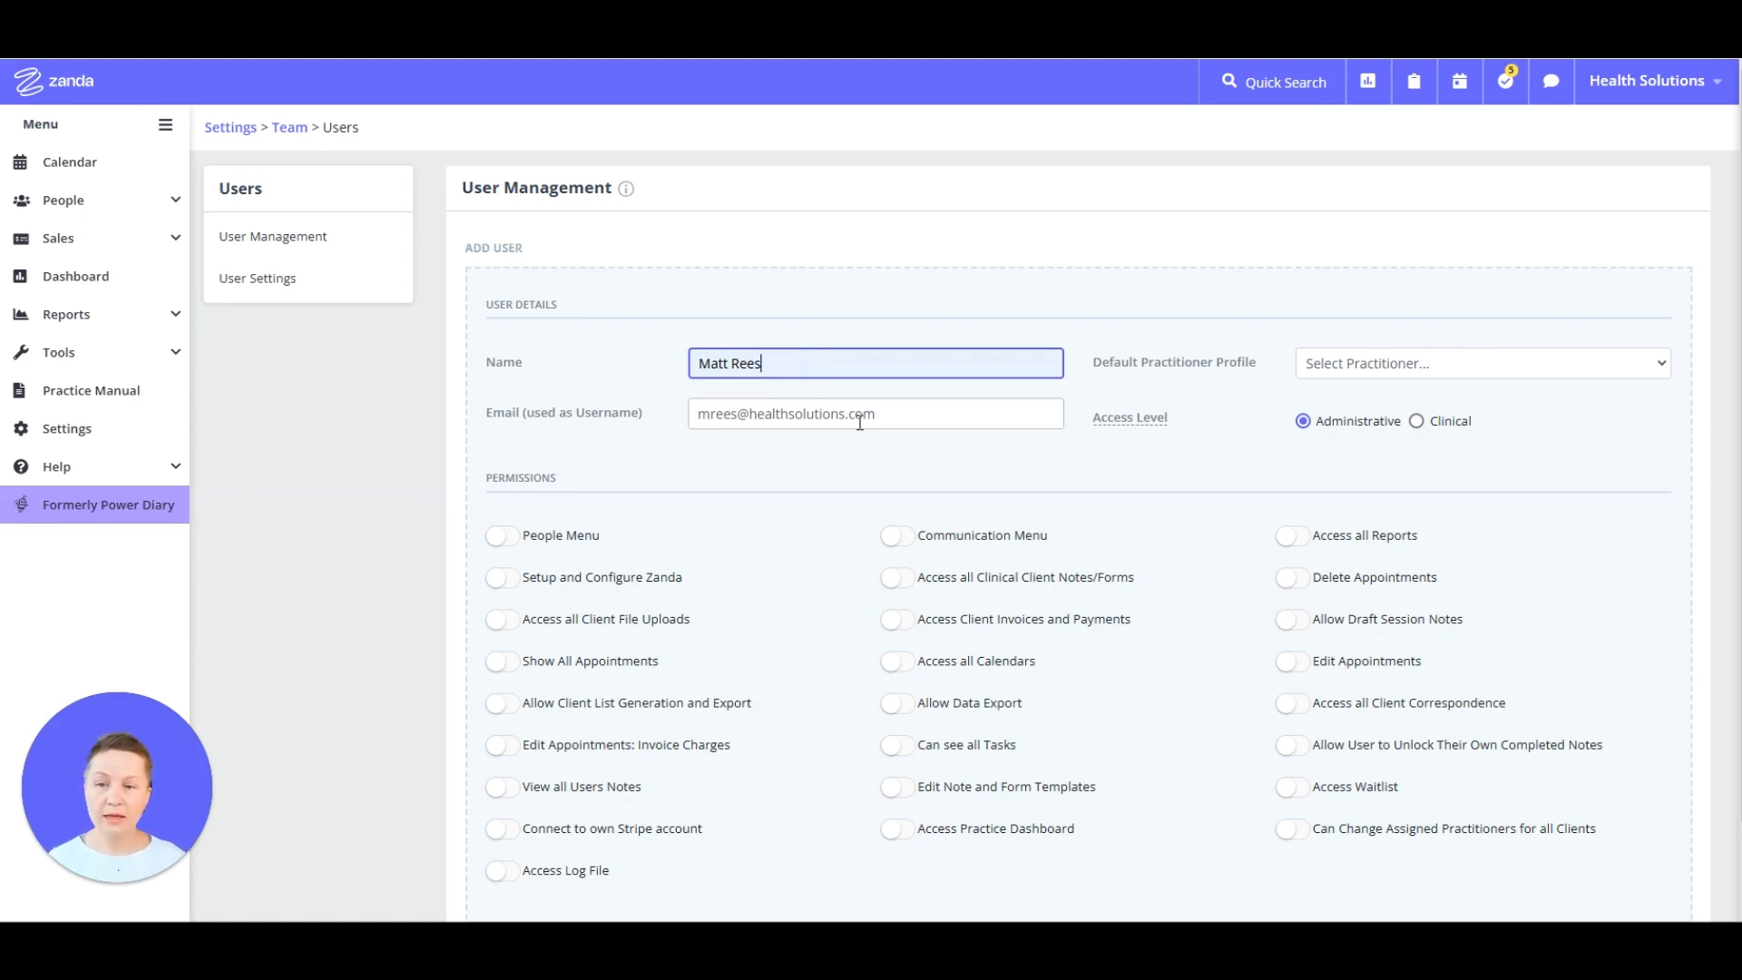
click(907, 420)
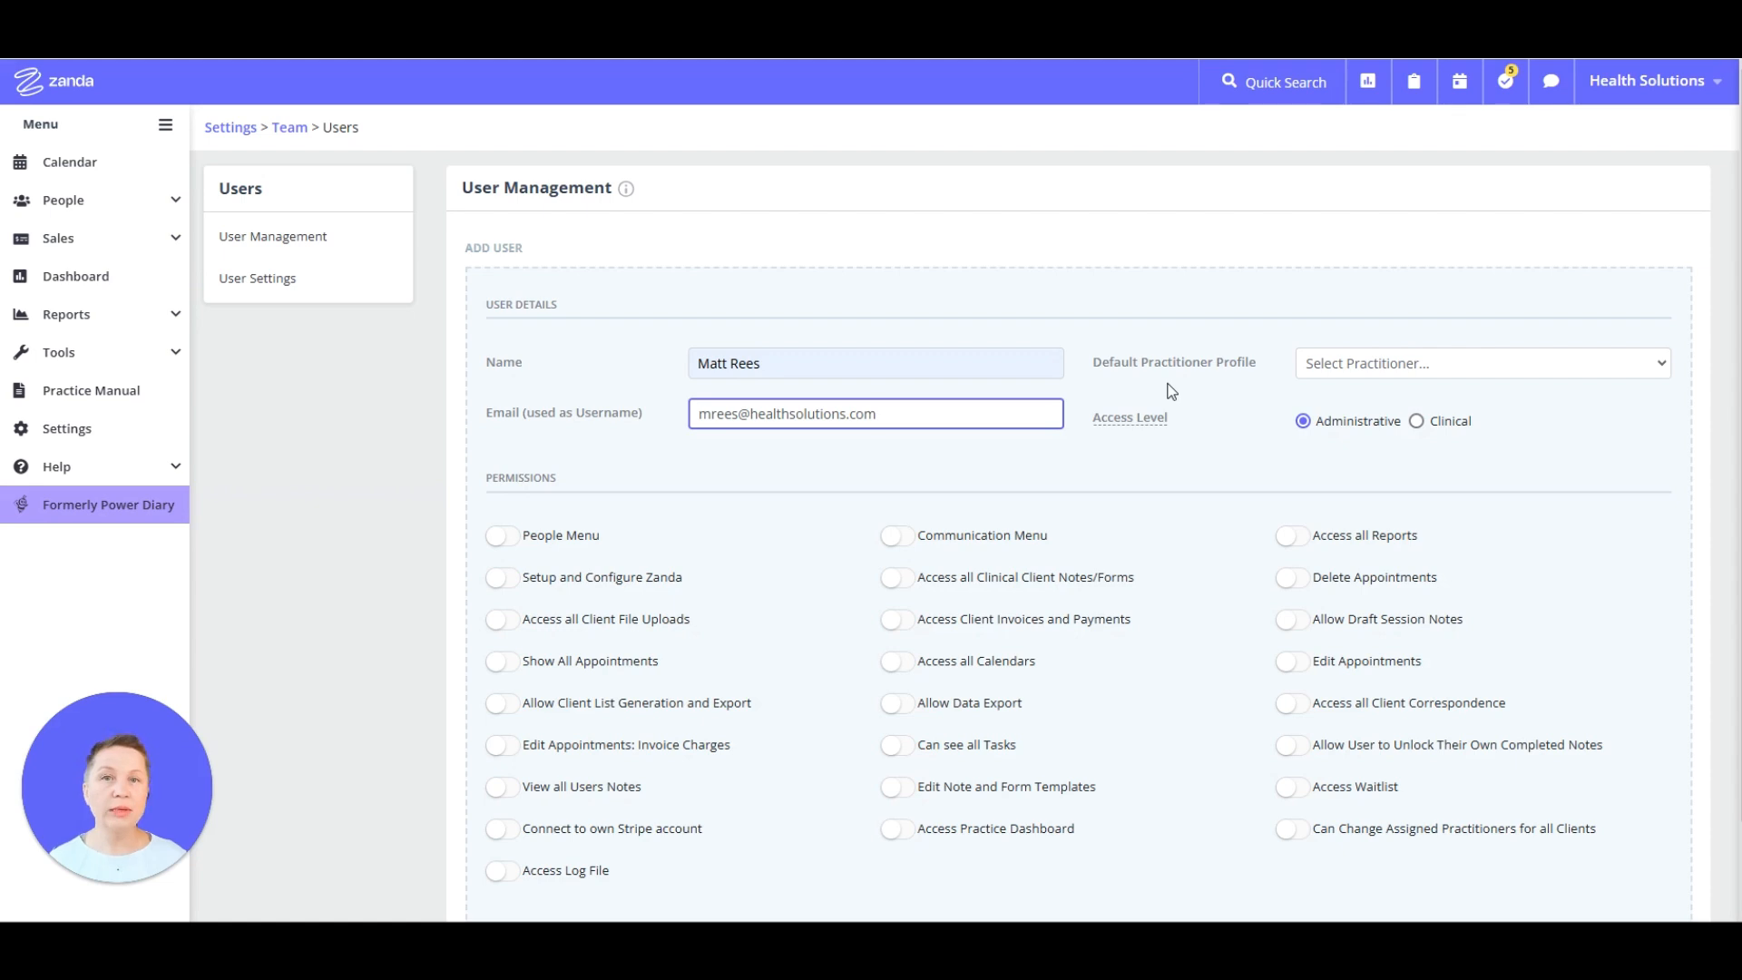
- Set the new user's default practitioner profile to their own profile and their access level to Clinical
click(1375, 361)
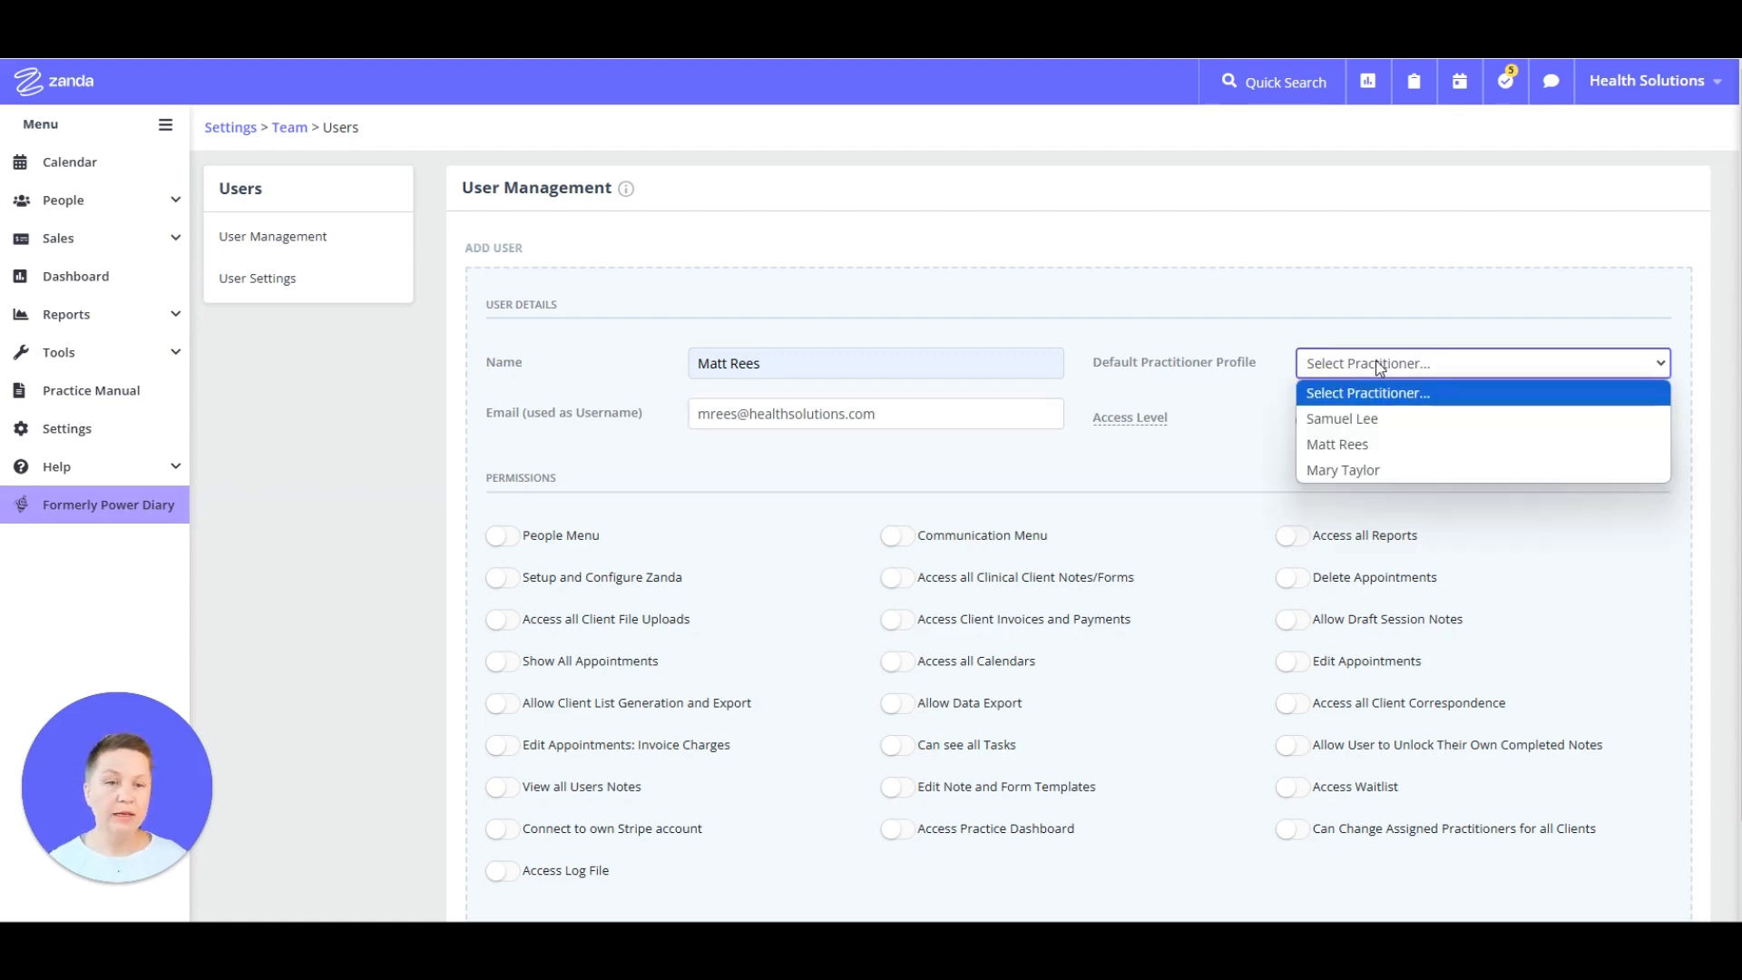
click(1353, 451)
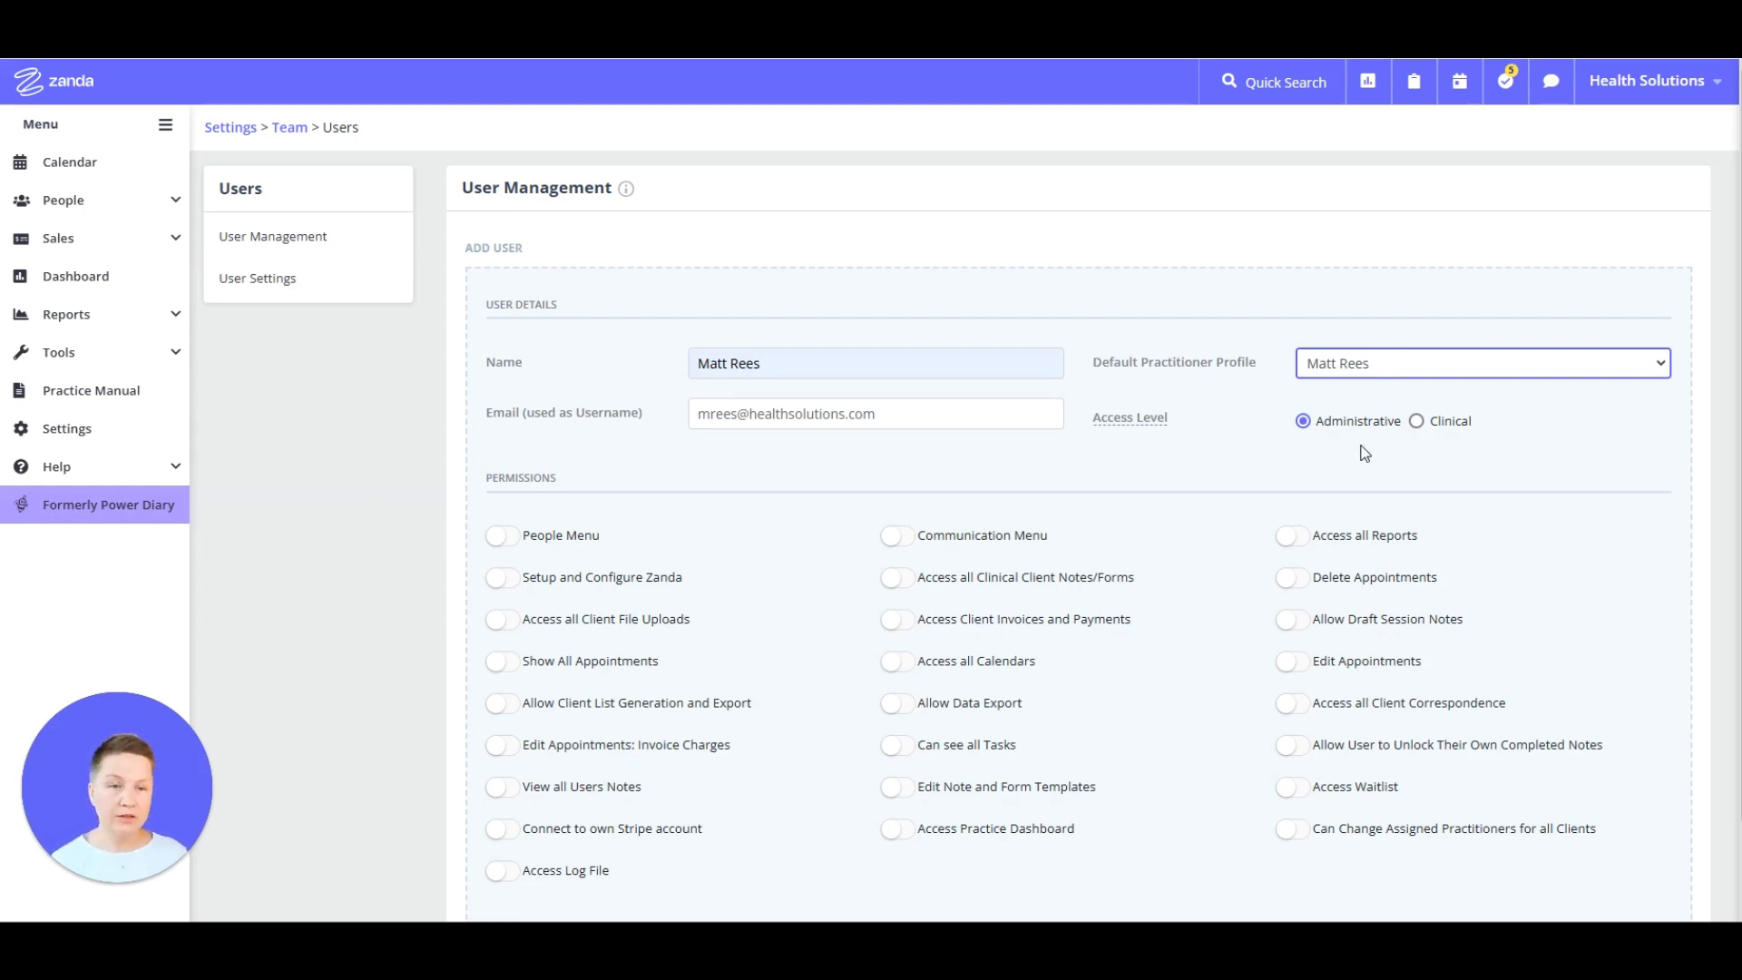
click(1417, 425)
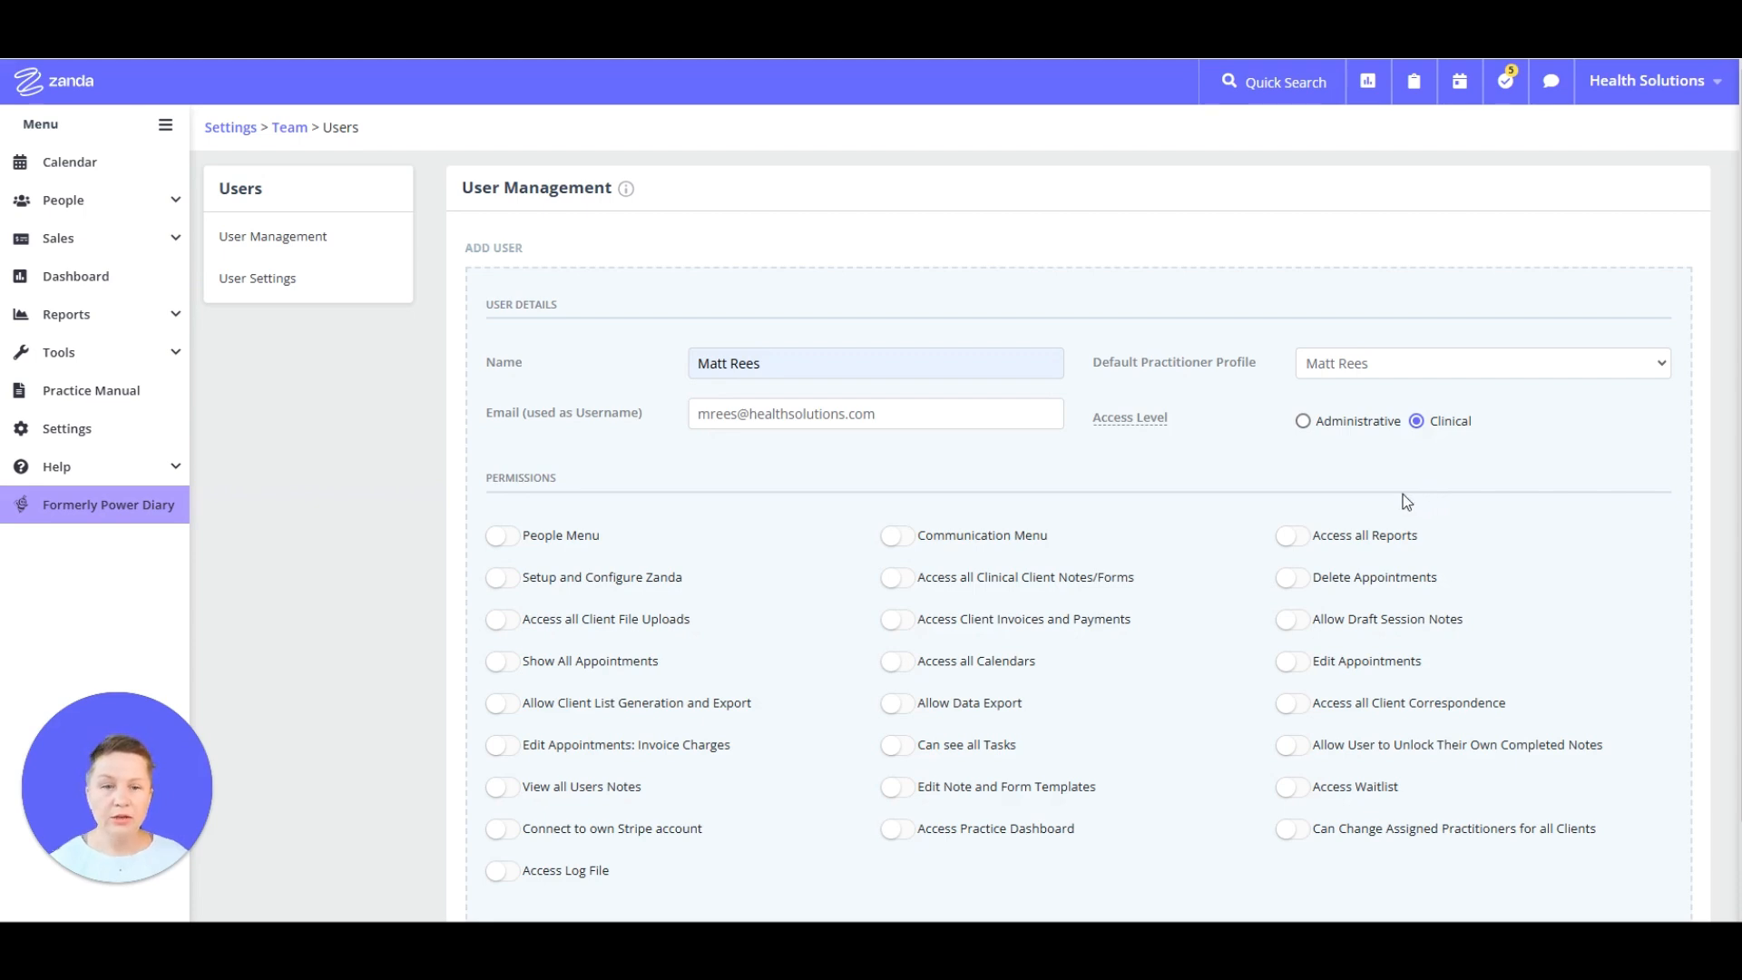
click(1361, 372)
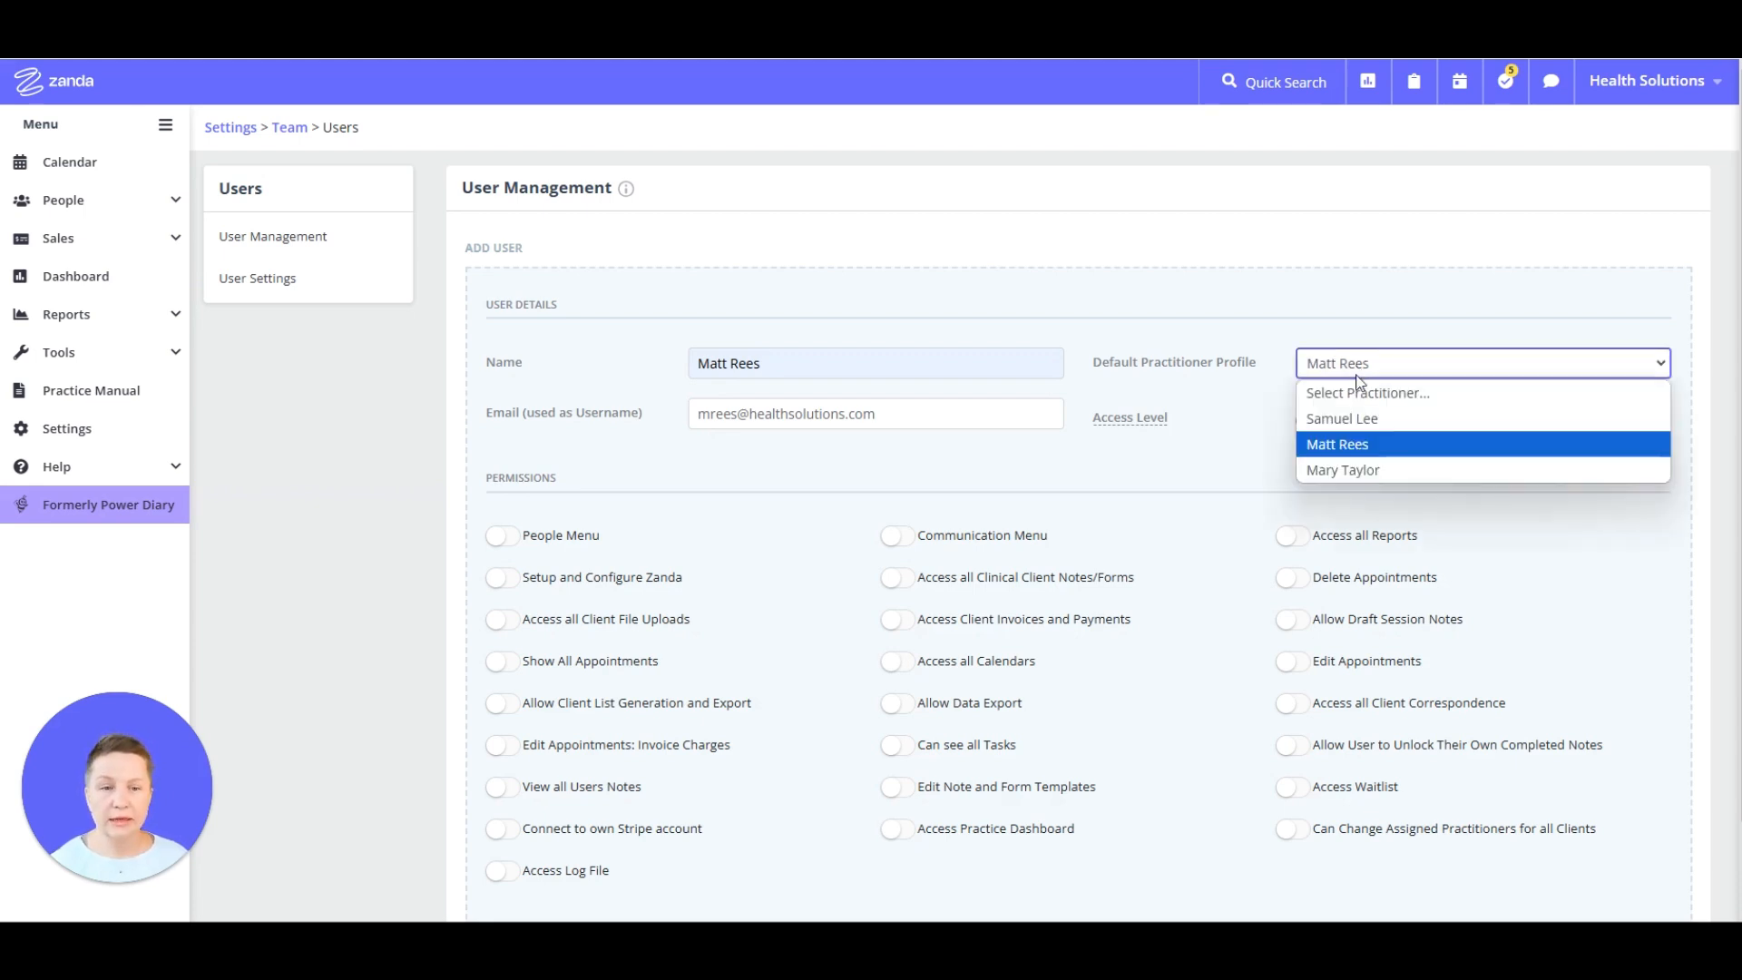
click(1351, 395)
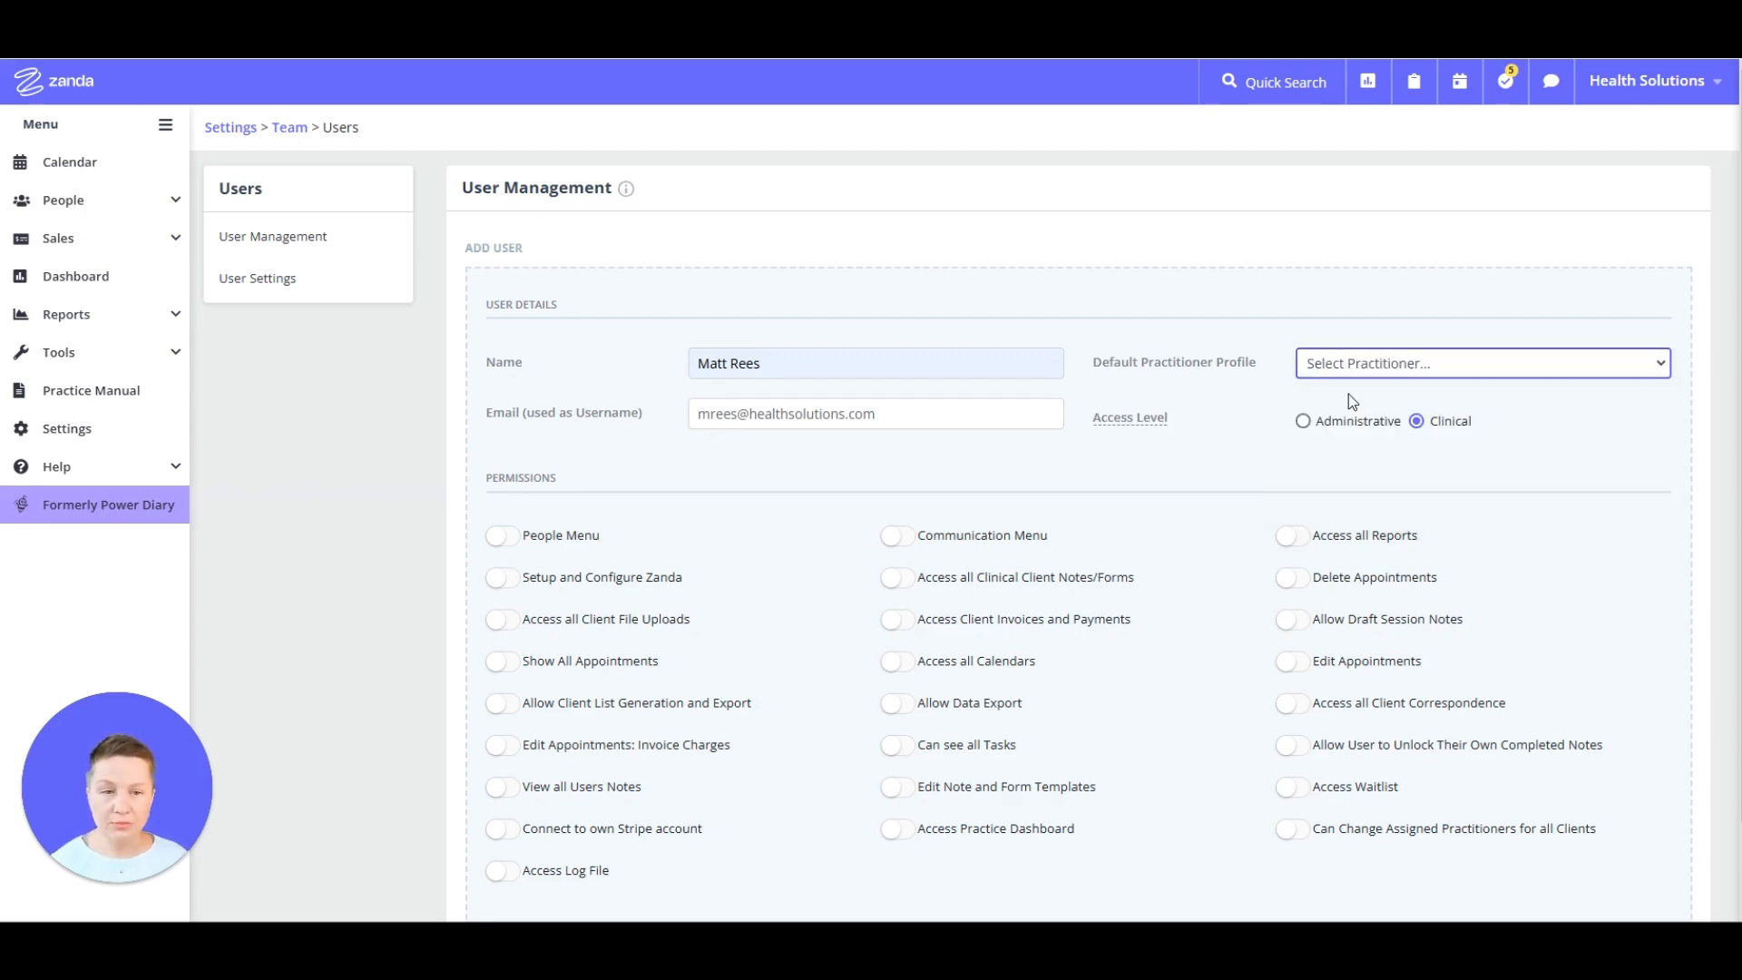
click(1303, 422)
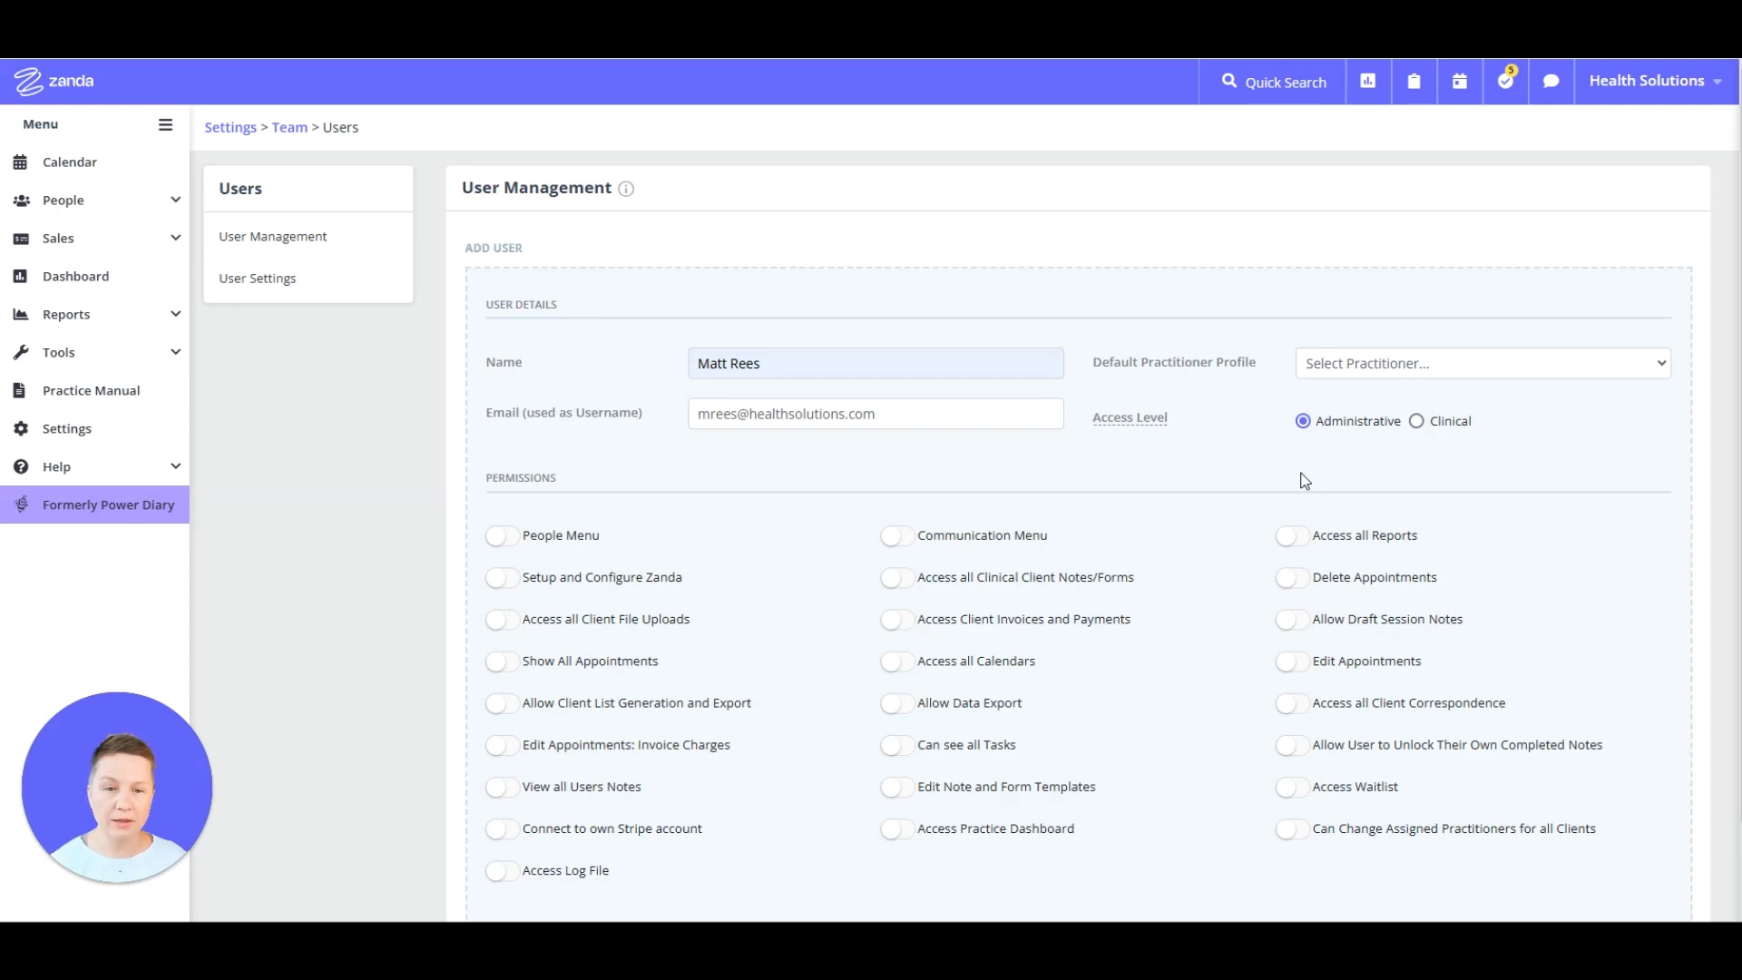
click(1324, 363)
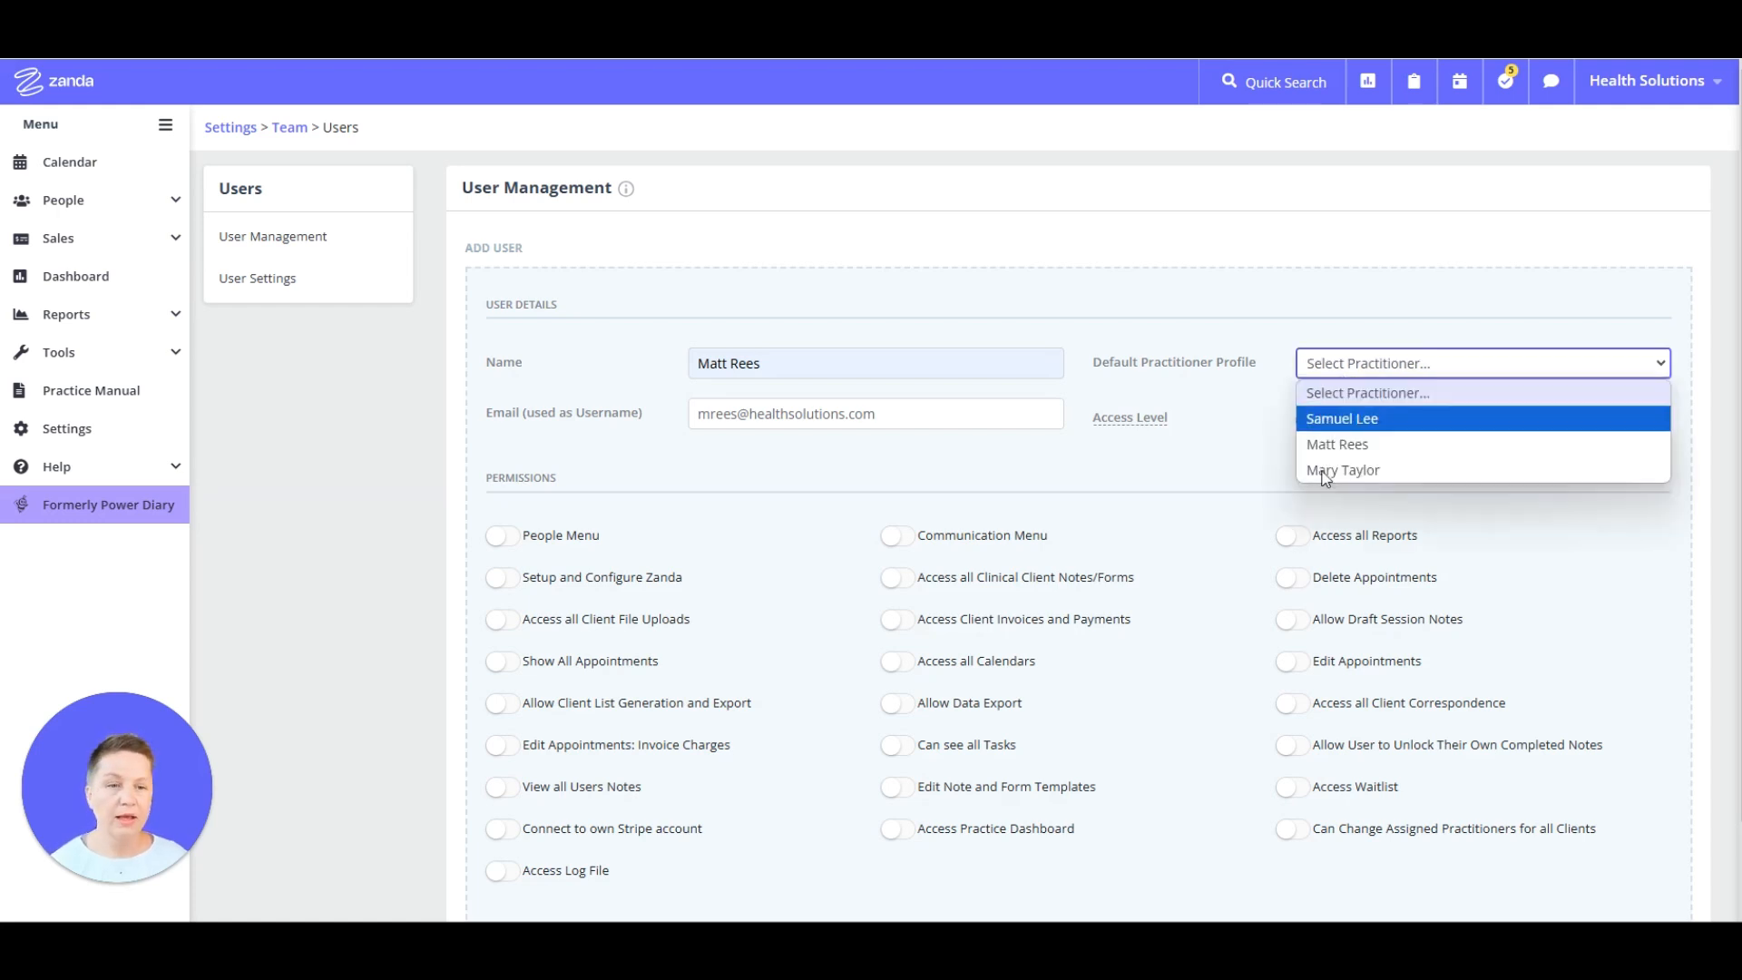
click(1339, 444)
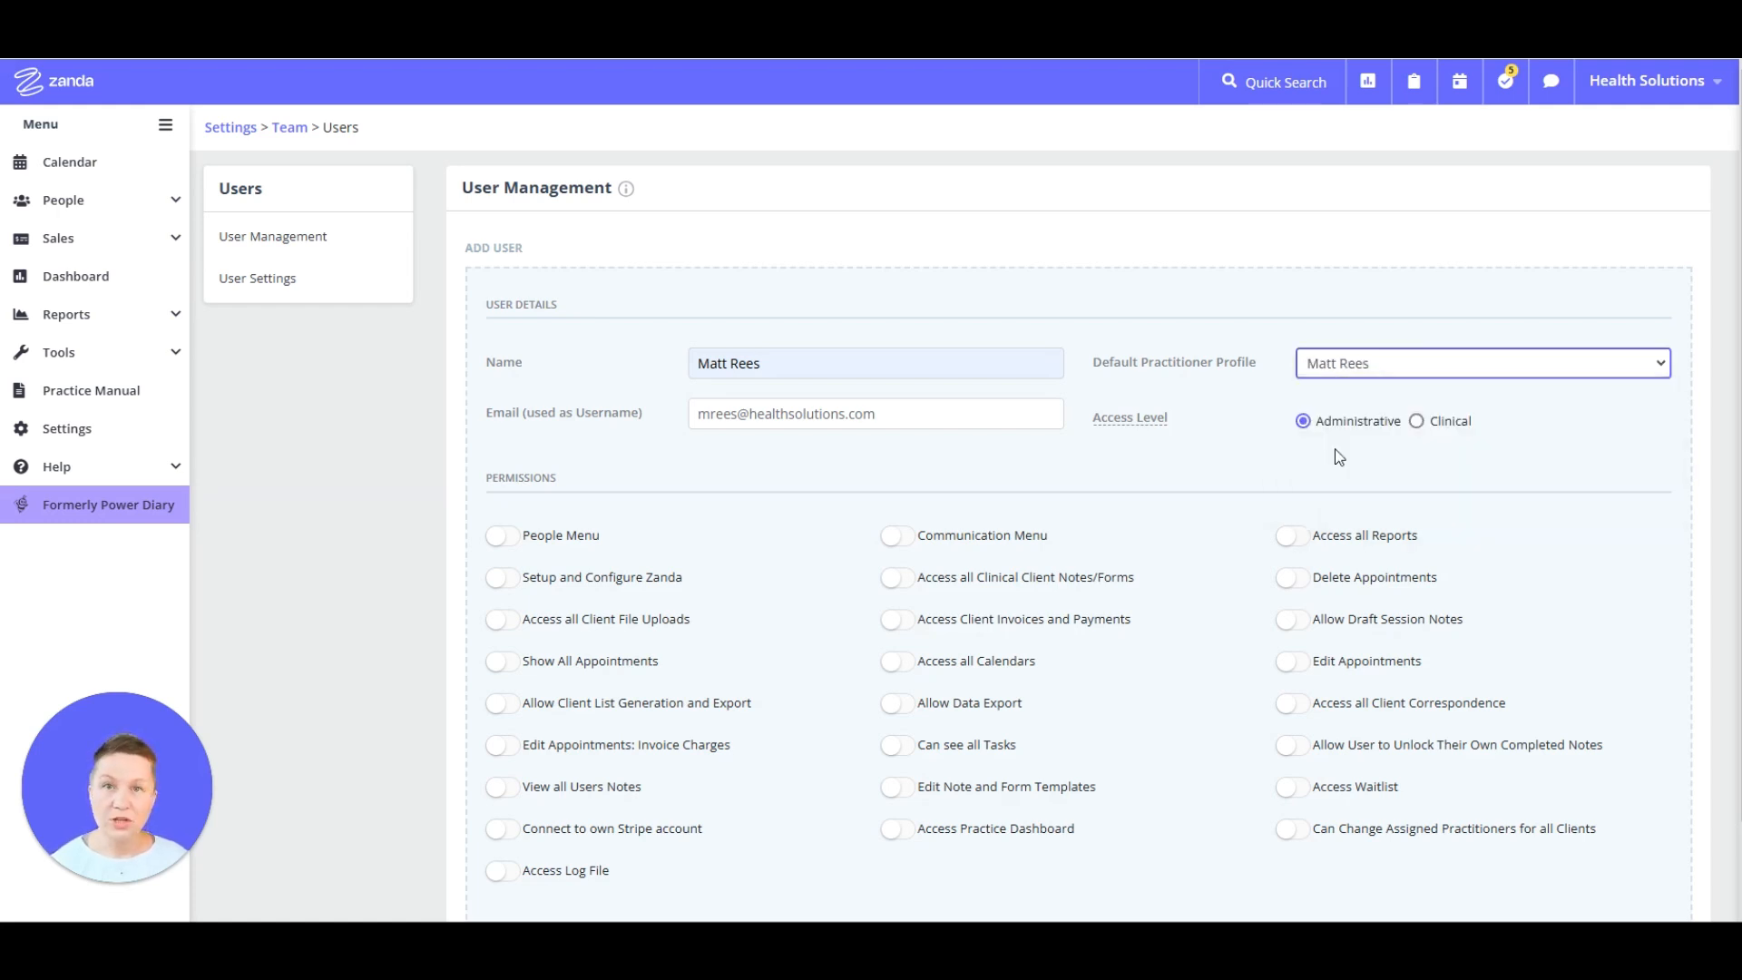
click(1415, 421)
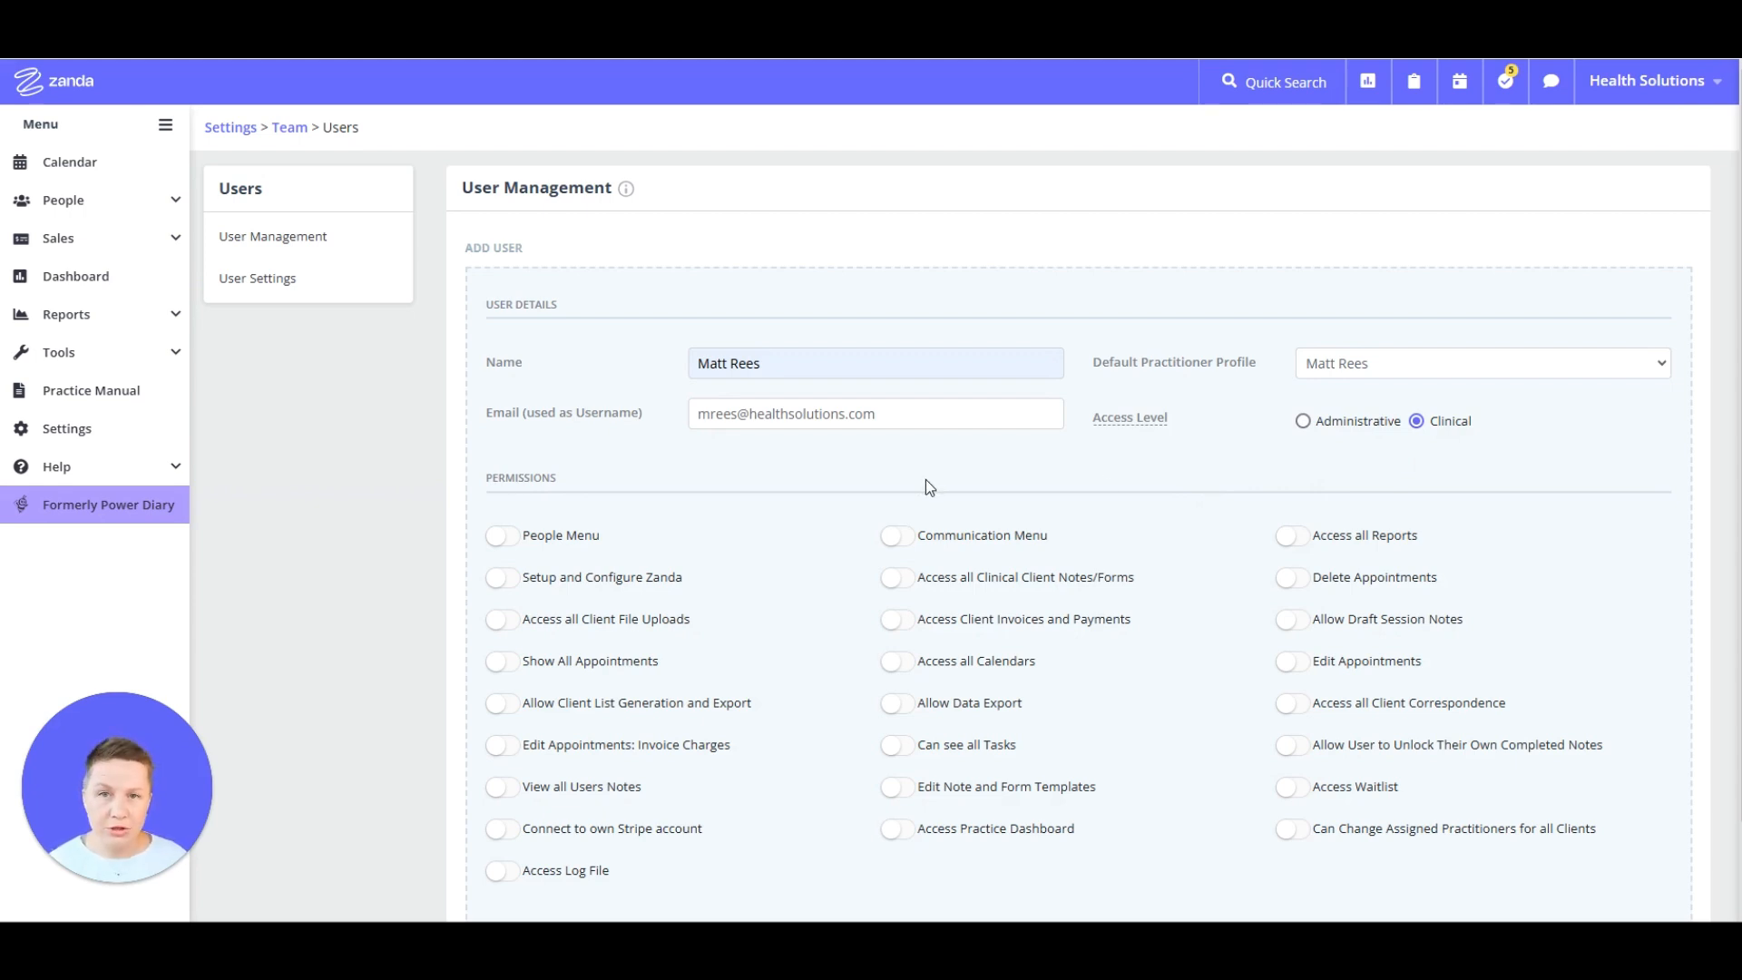
- Enable the People Menu, Edit Appointments and Allow Draft Session Notes permissions, leaving Edit Appointments: Invoice Charges disabled
scroll(927, 481, down, 1)
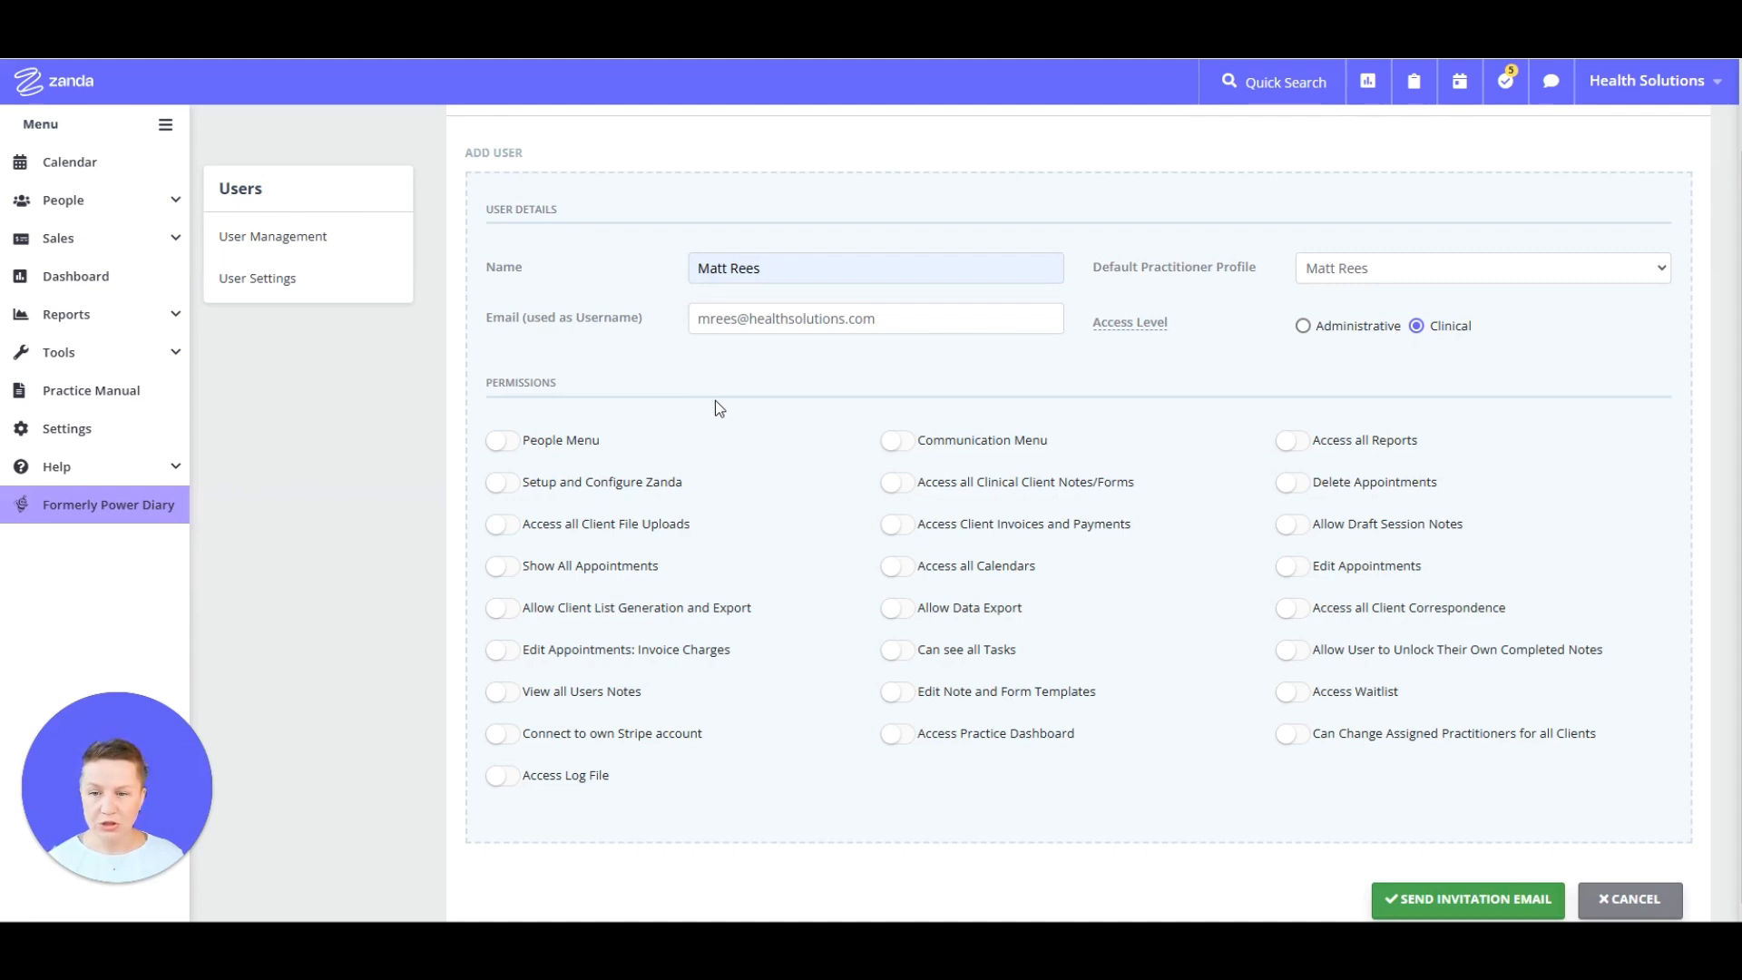
click(505, 441)
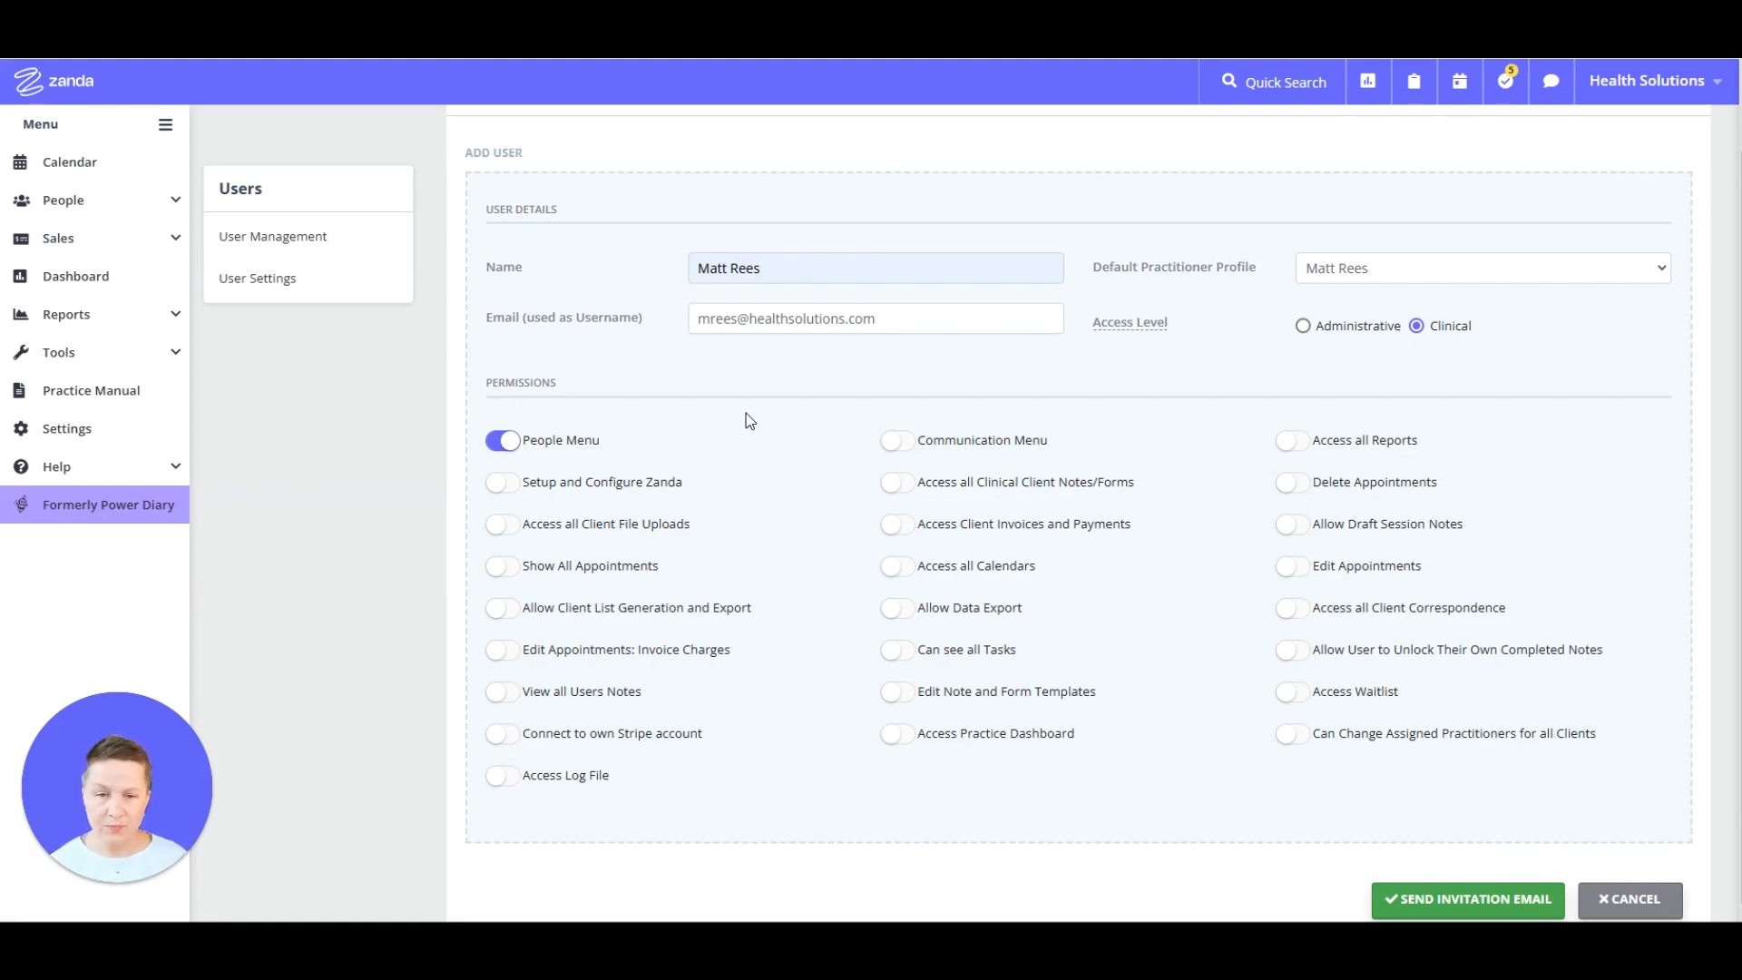
click(1299, 570)
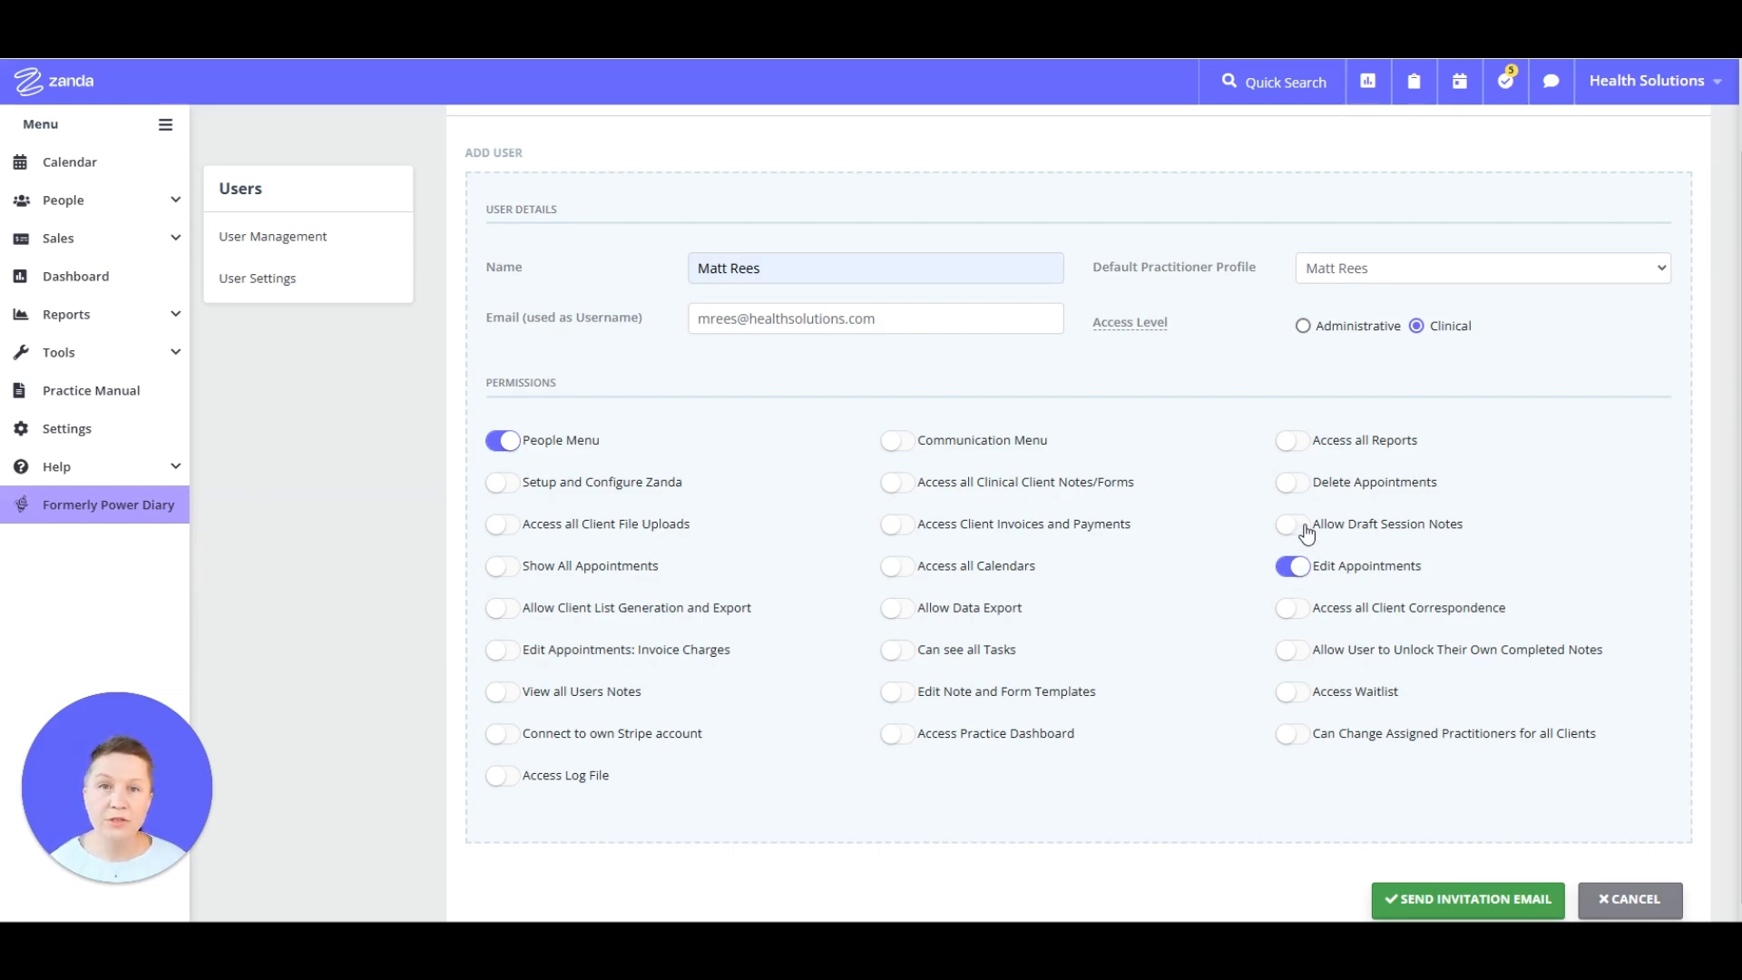
click(1306, 533)
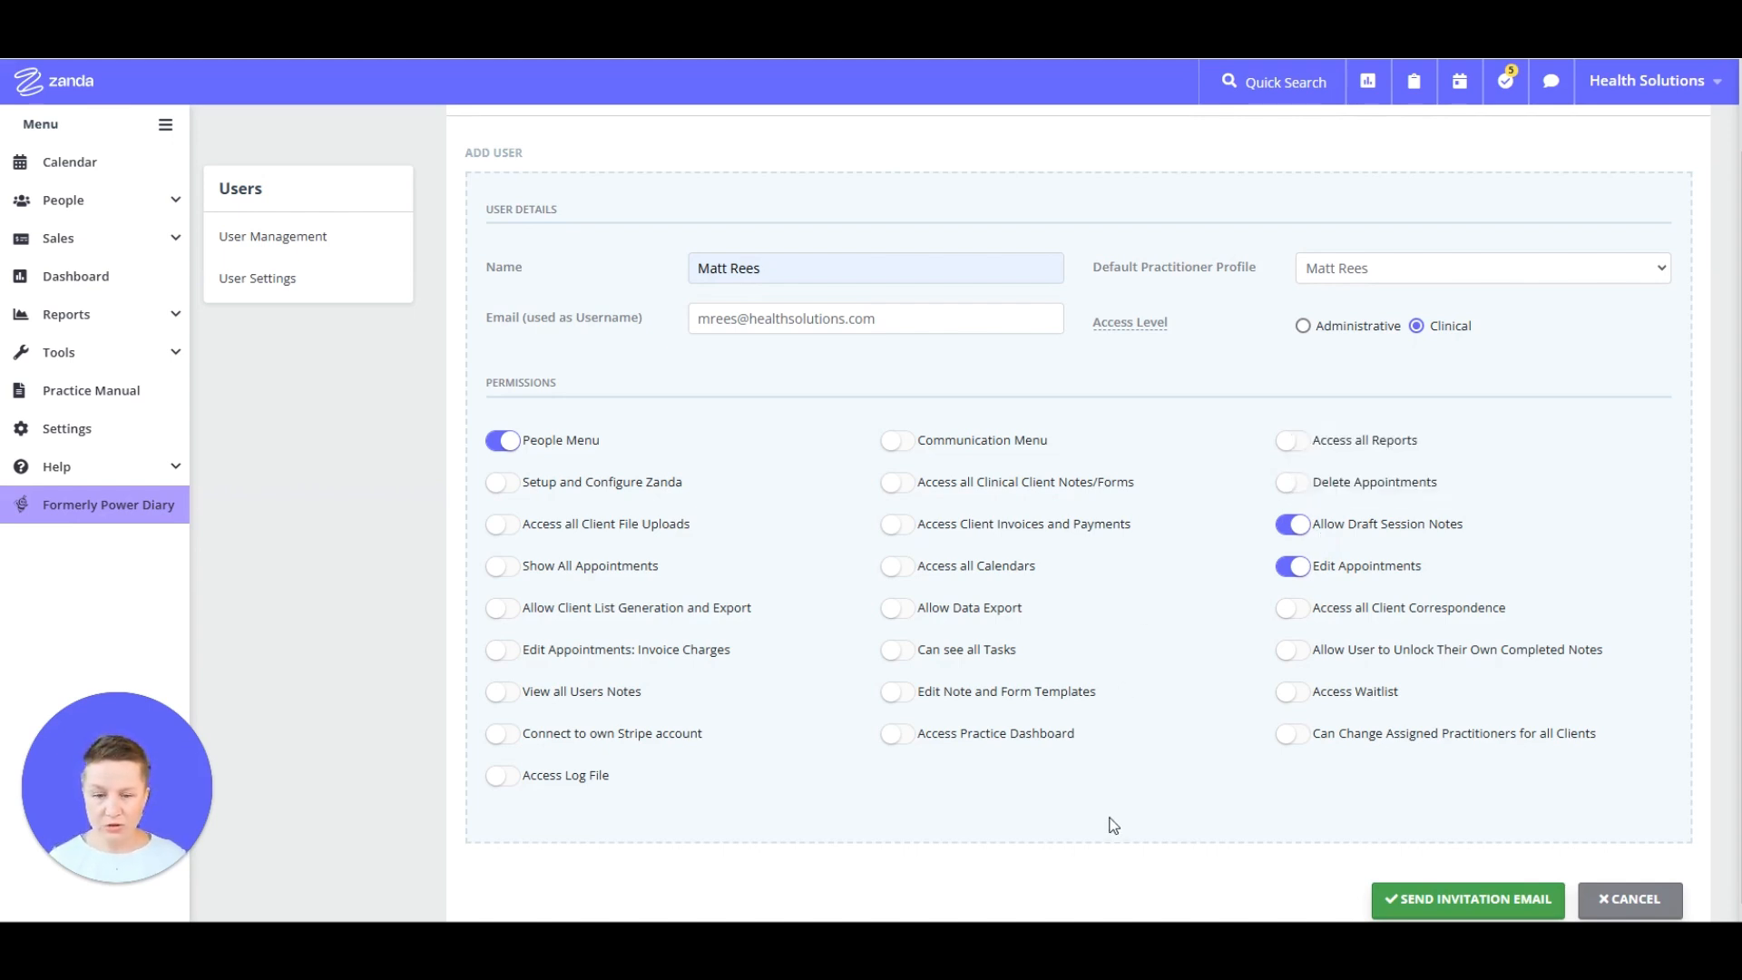
click(504, 650)
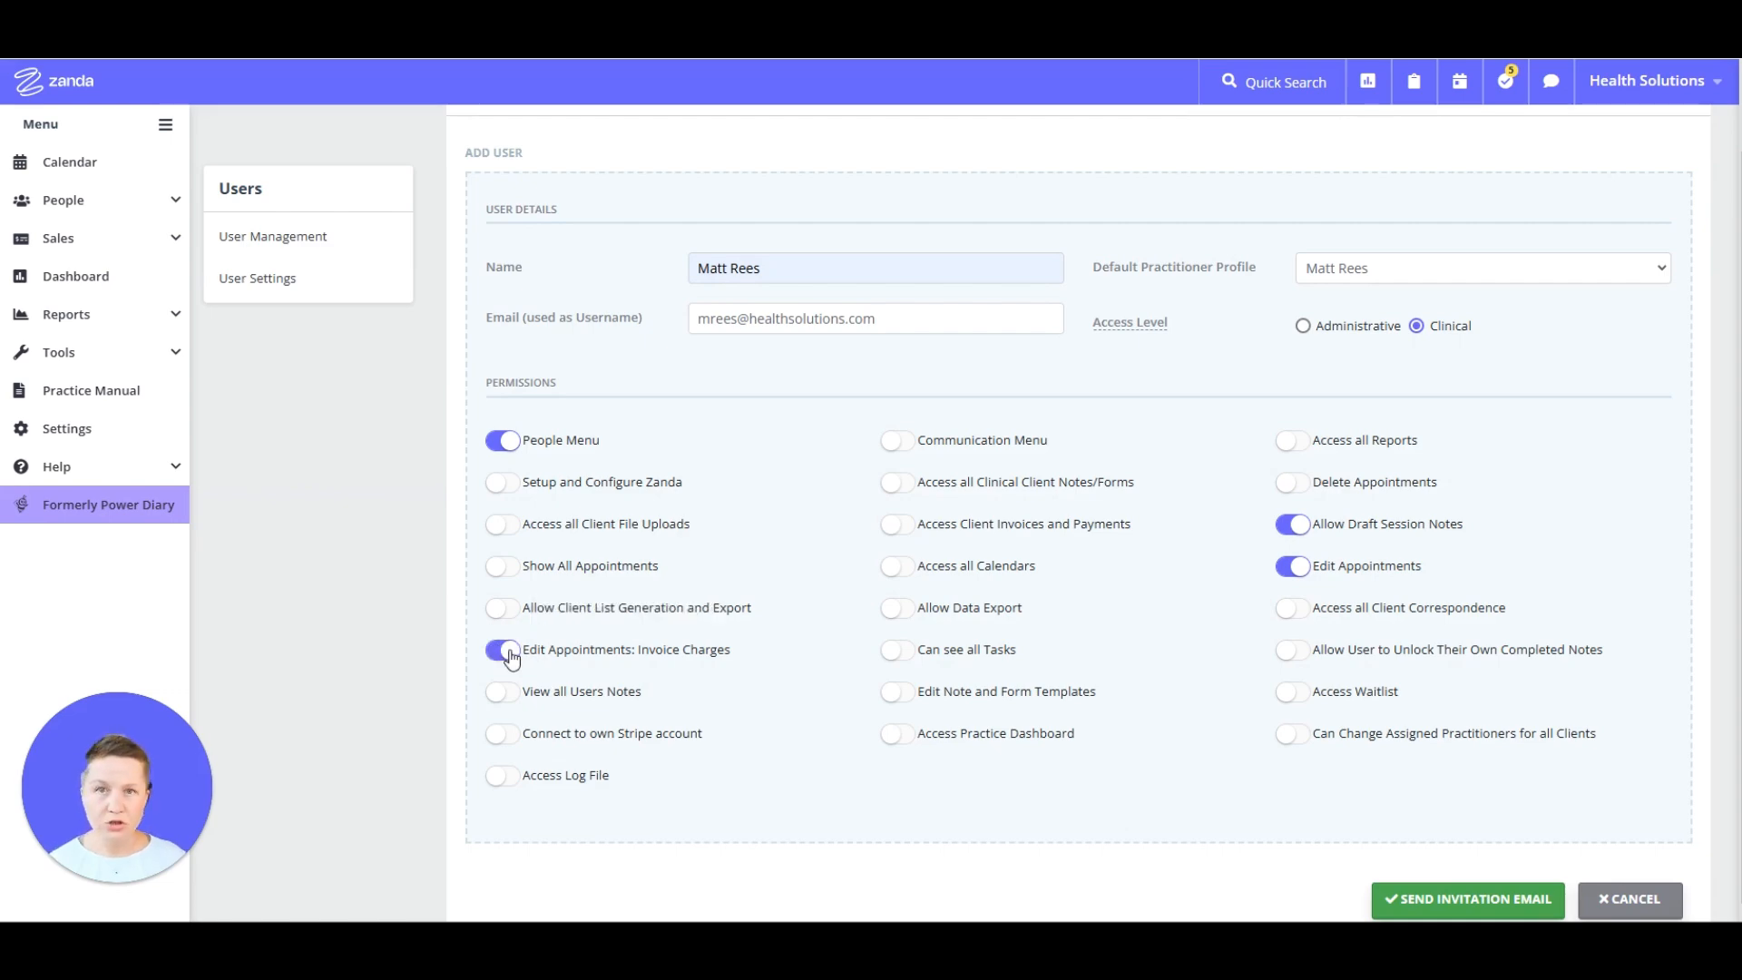
click(496, 655)
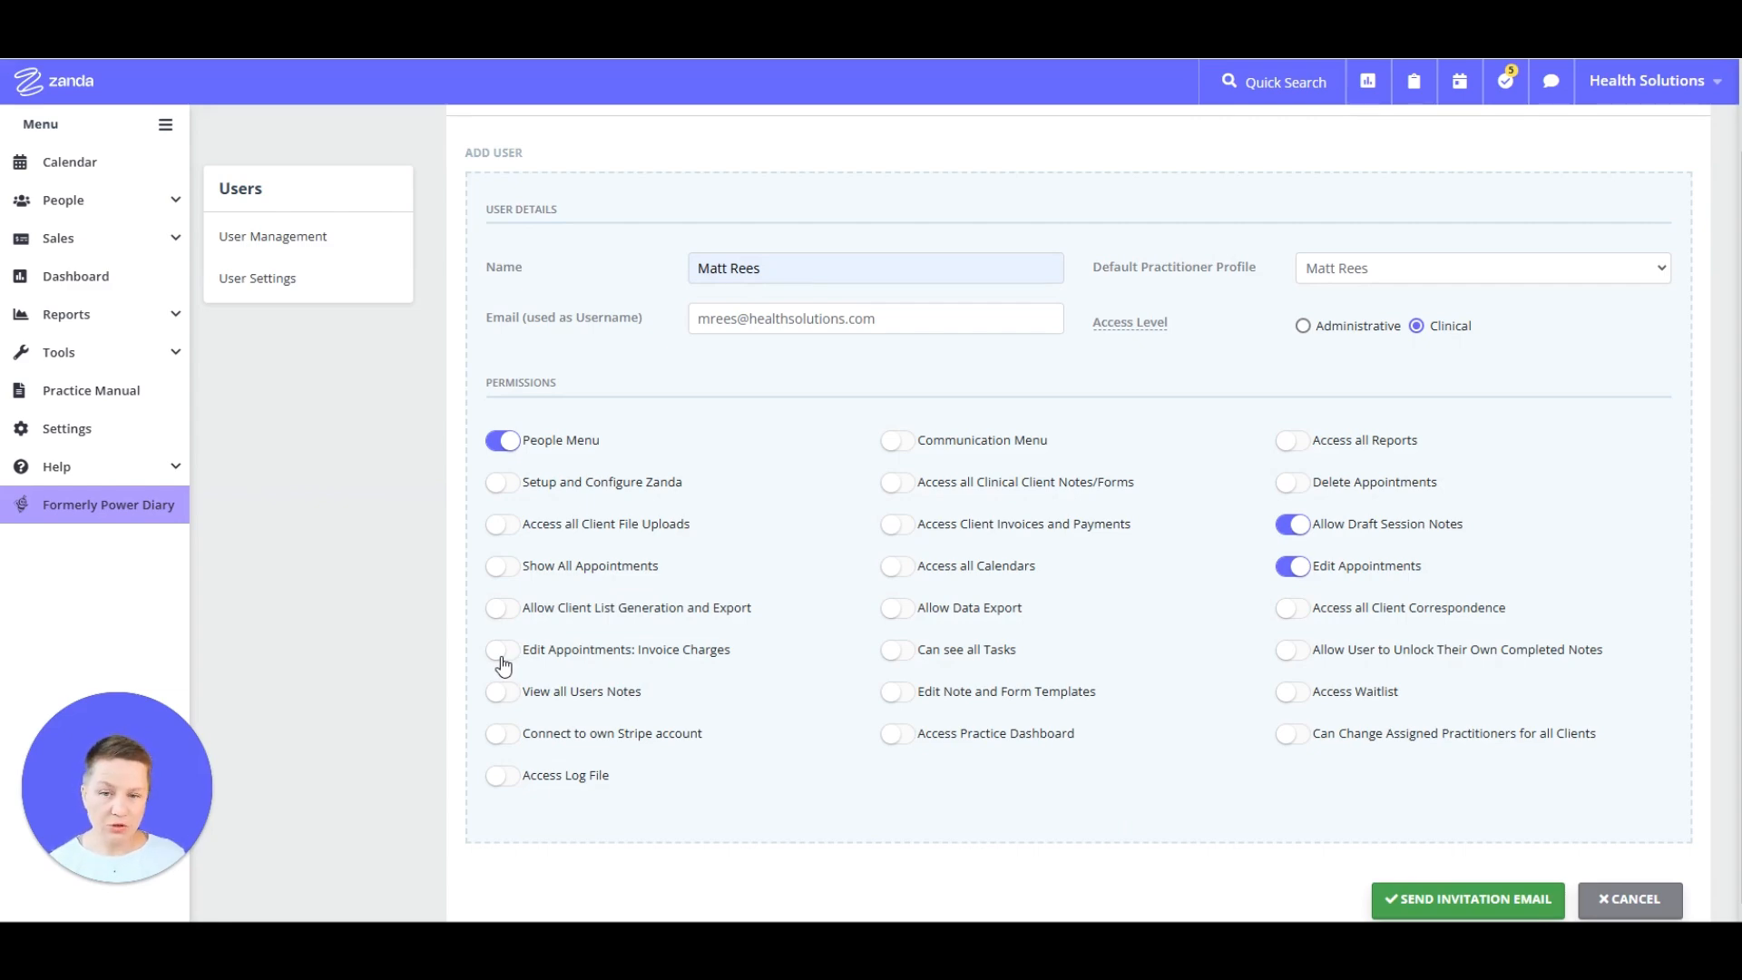
- Send the invitation email to the new user
mouse_move(559, 575)
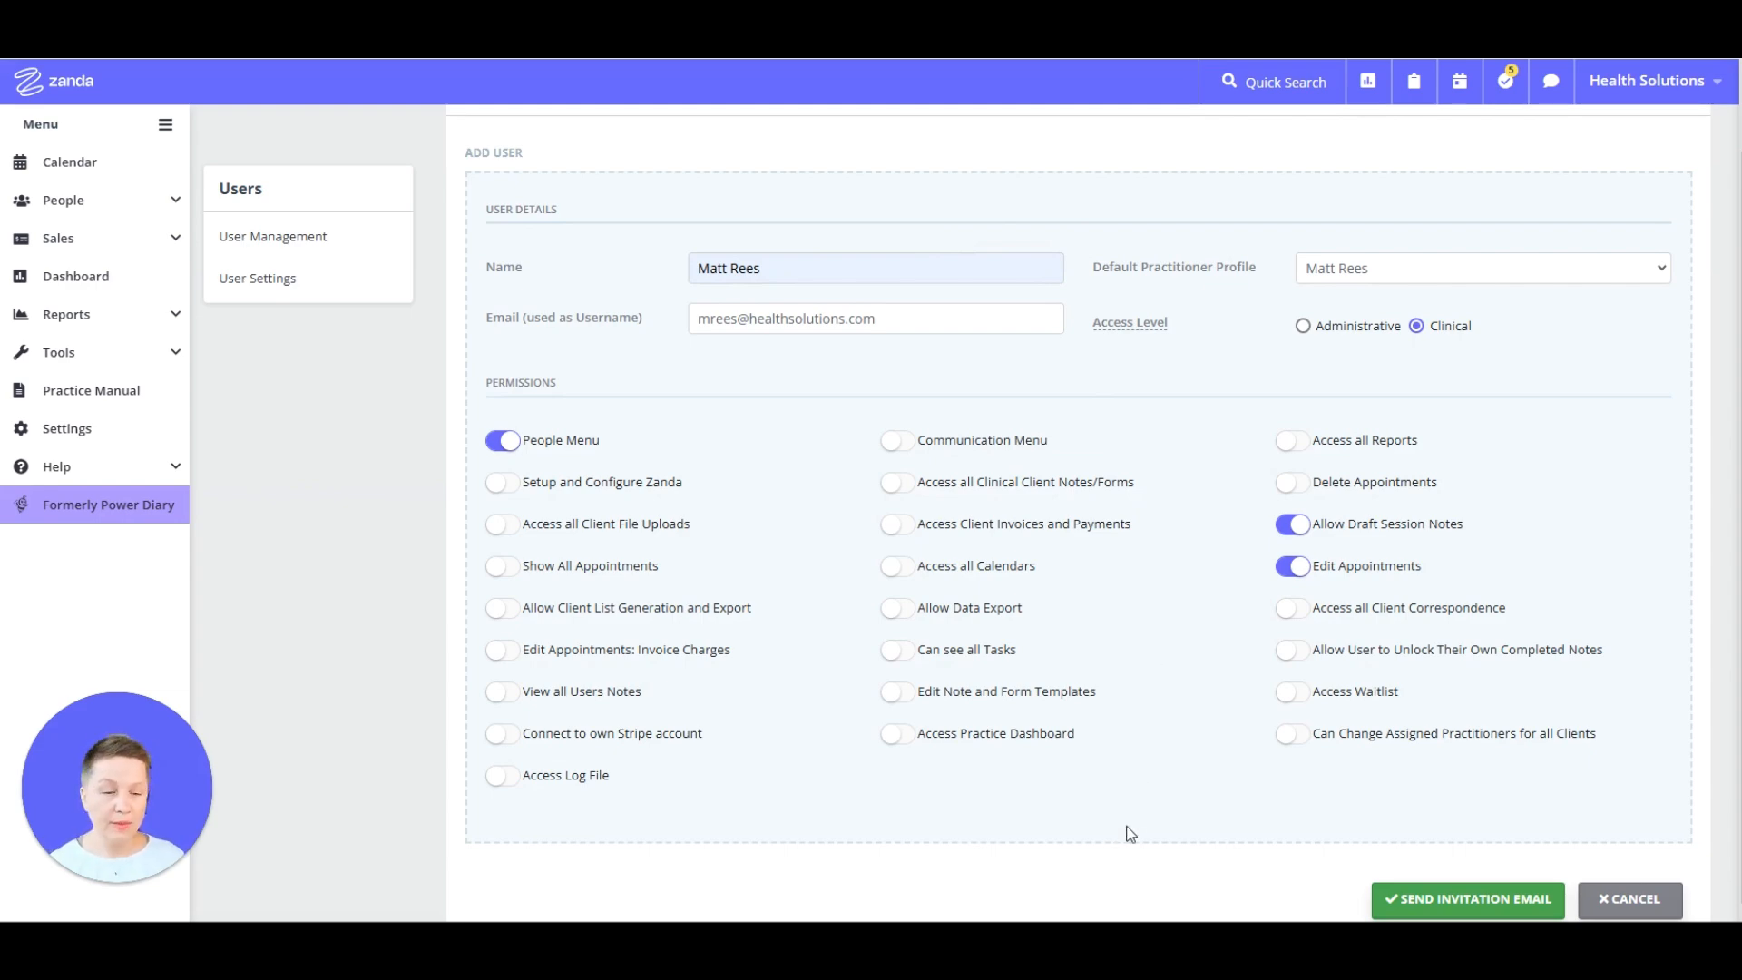
scroll(1174, 784, down, 1)
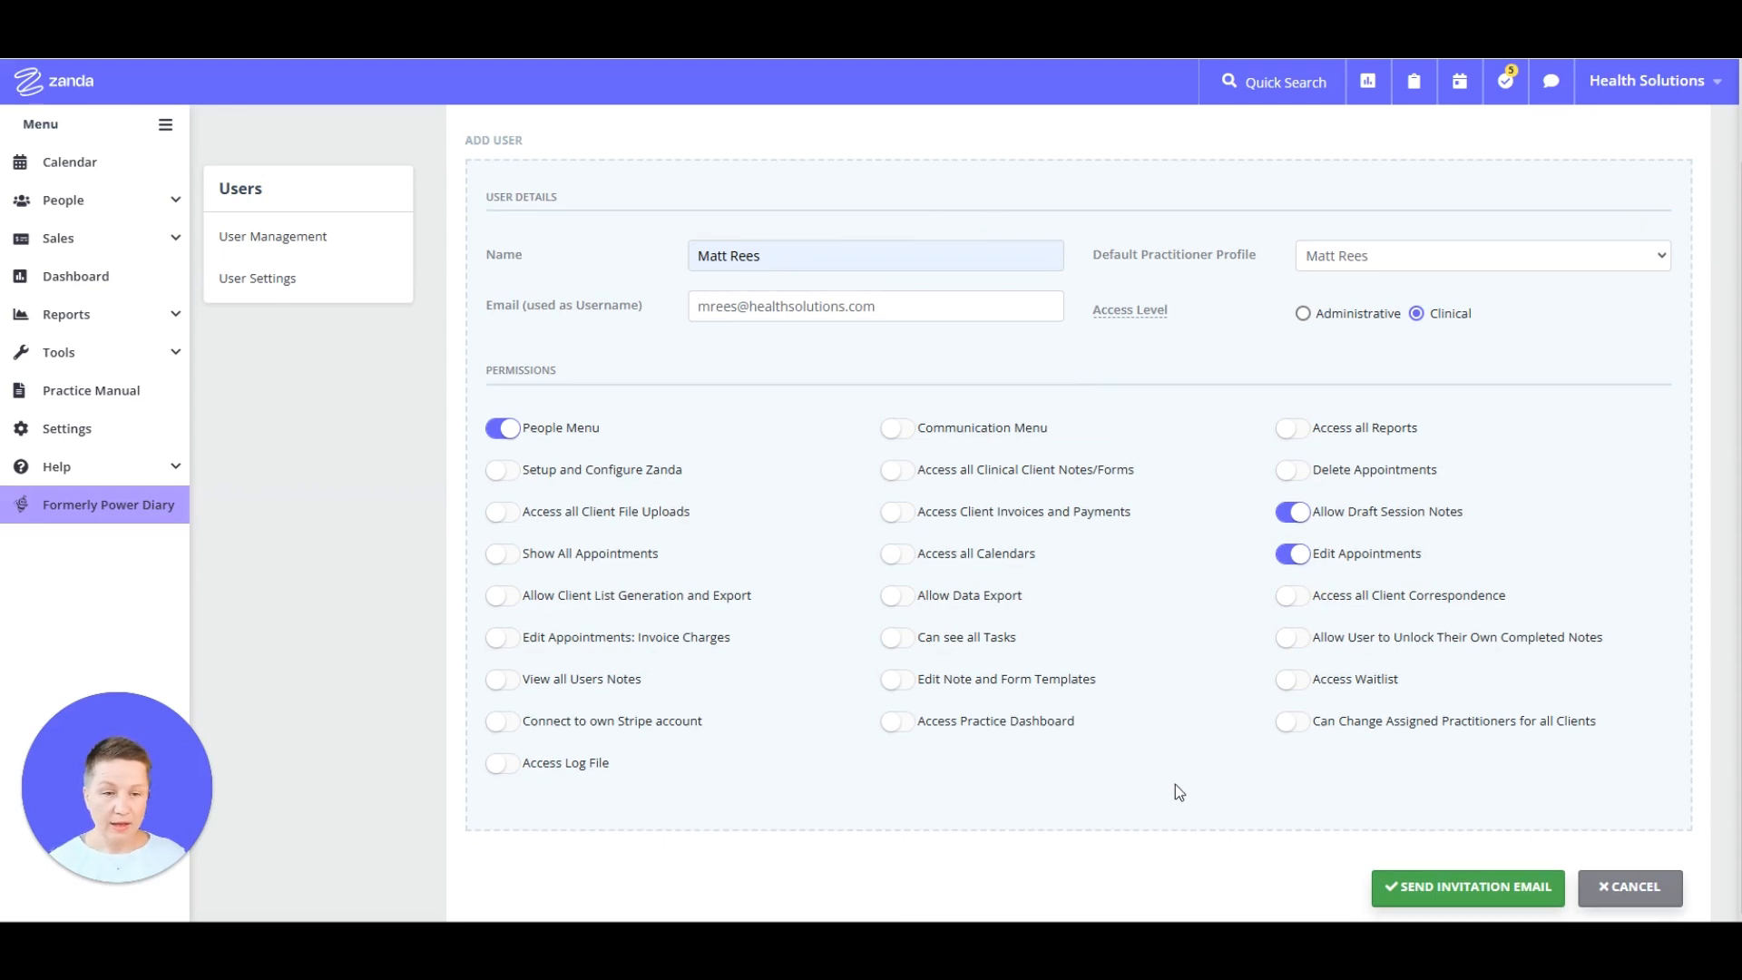
click(1445, 903)
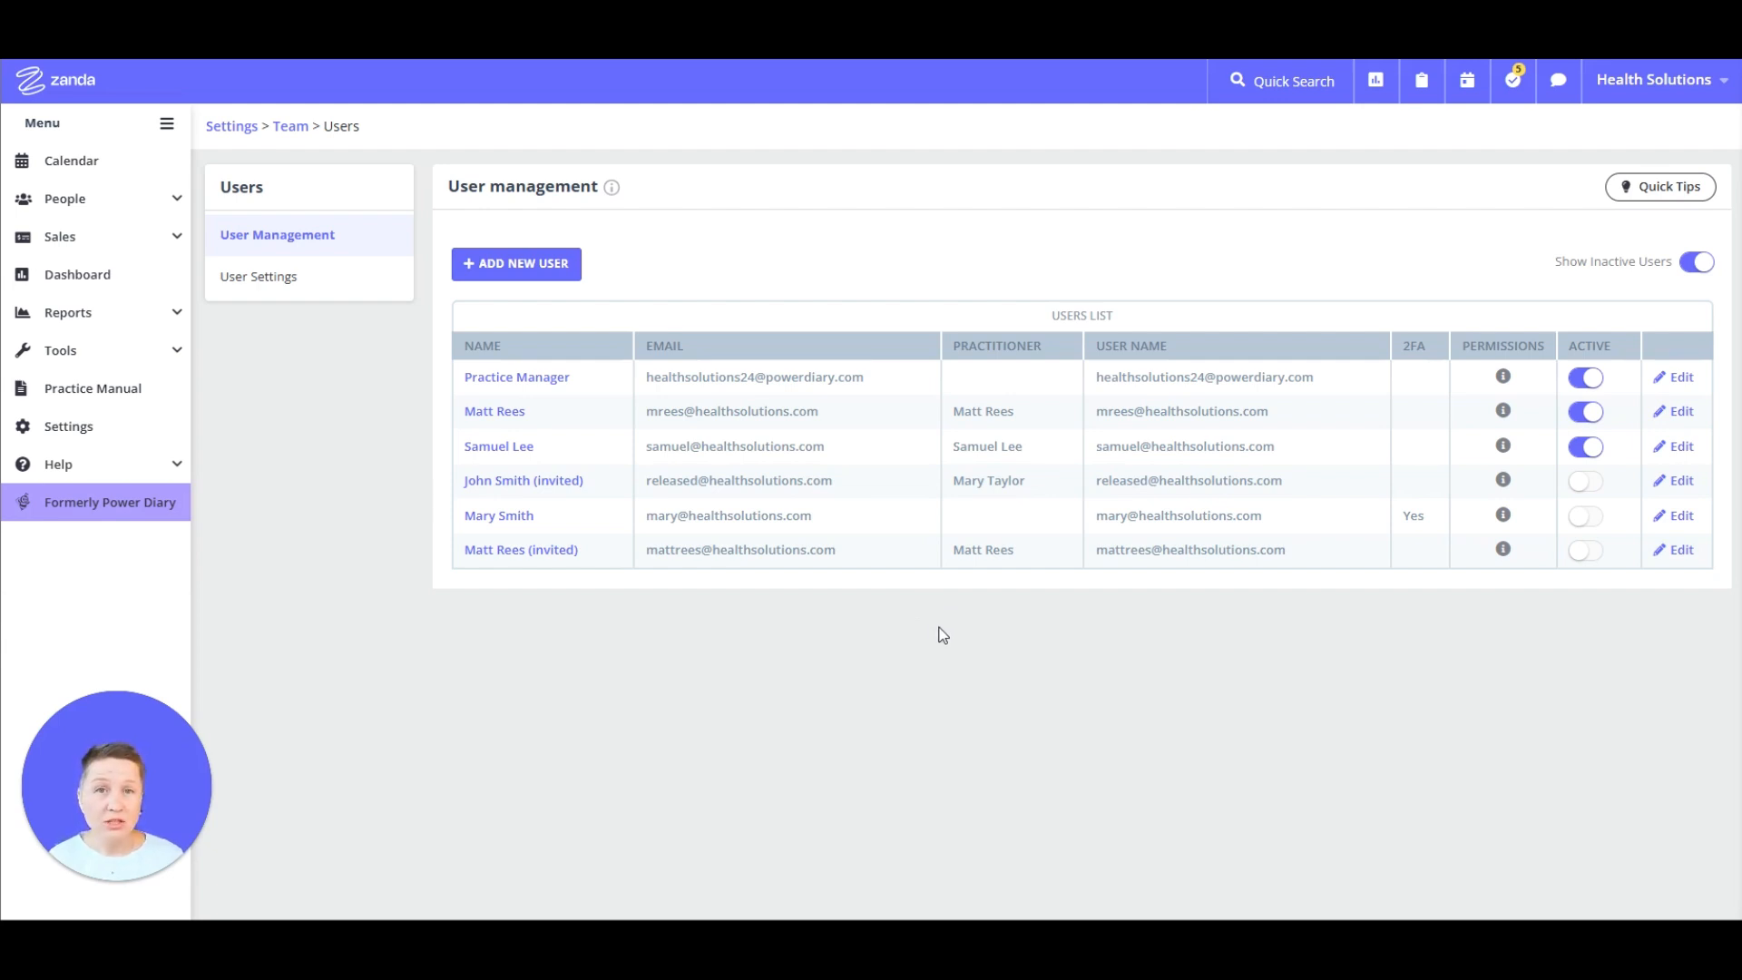
- Open the newly added active user for editing, try the Show All Appointments permission on and off, and save the user
click(438, 486)
click(548, 499)
click(486, 417)
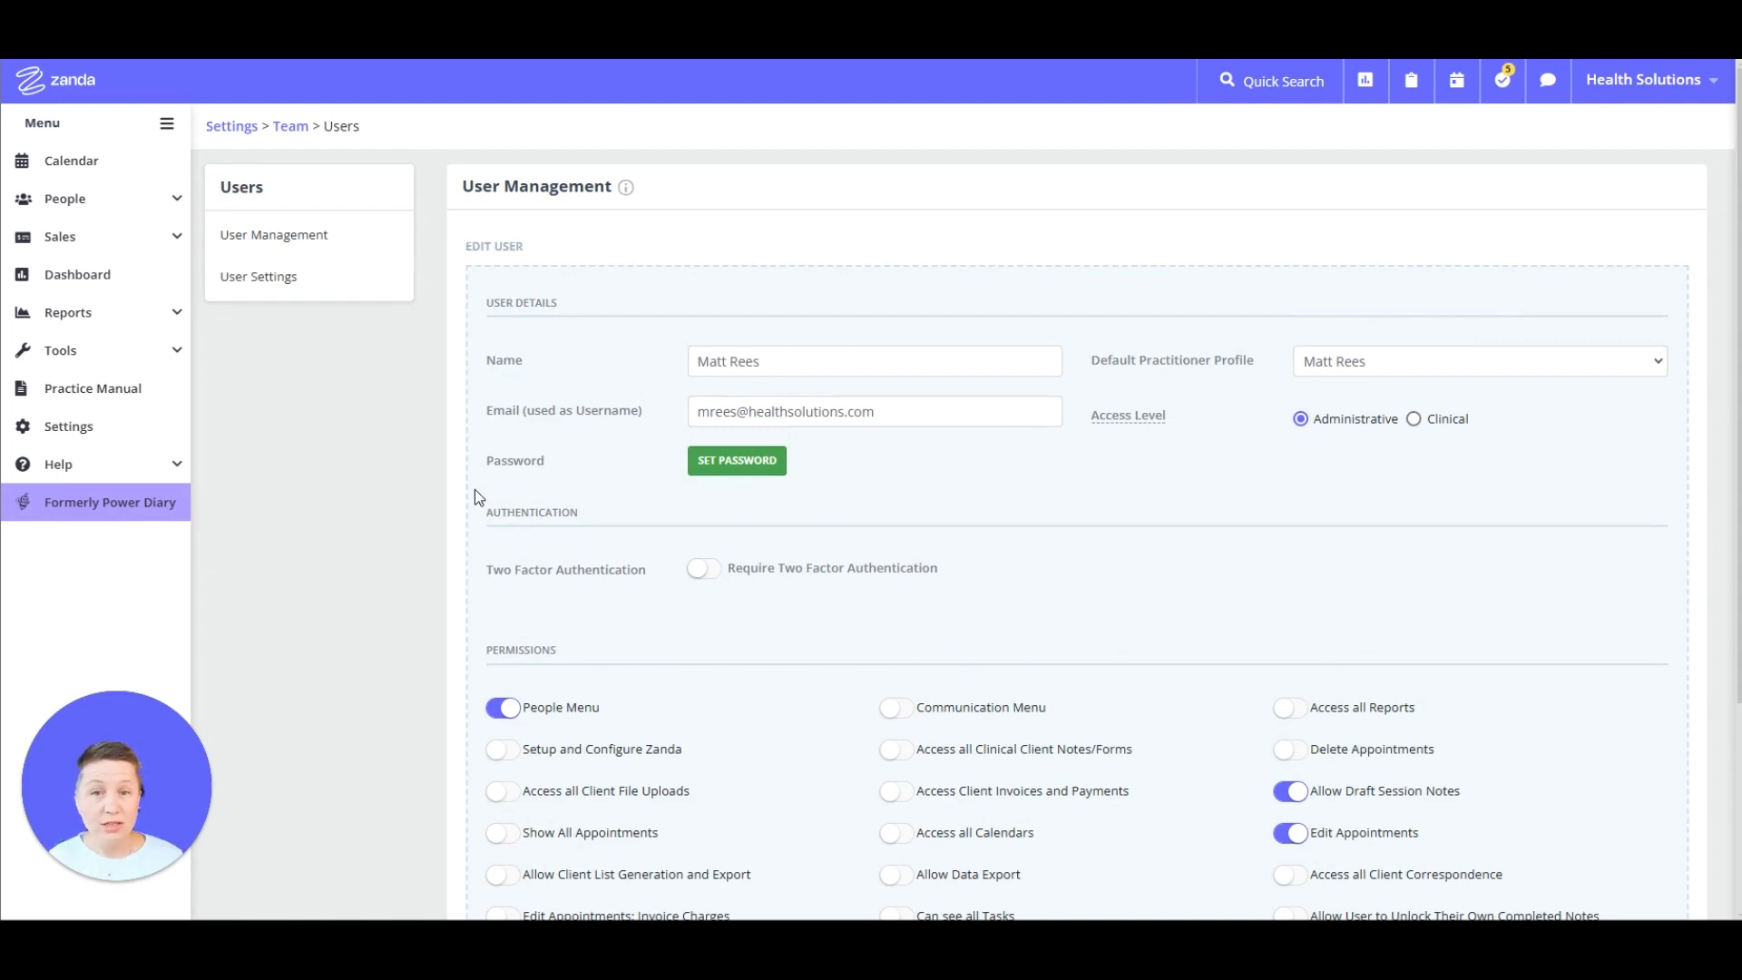
scroll(1168, 544, down, 1)
scroll(1167, 545, down, 2)
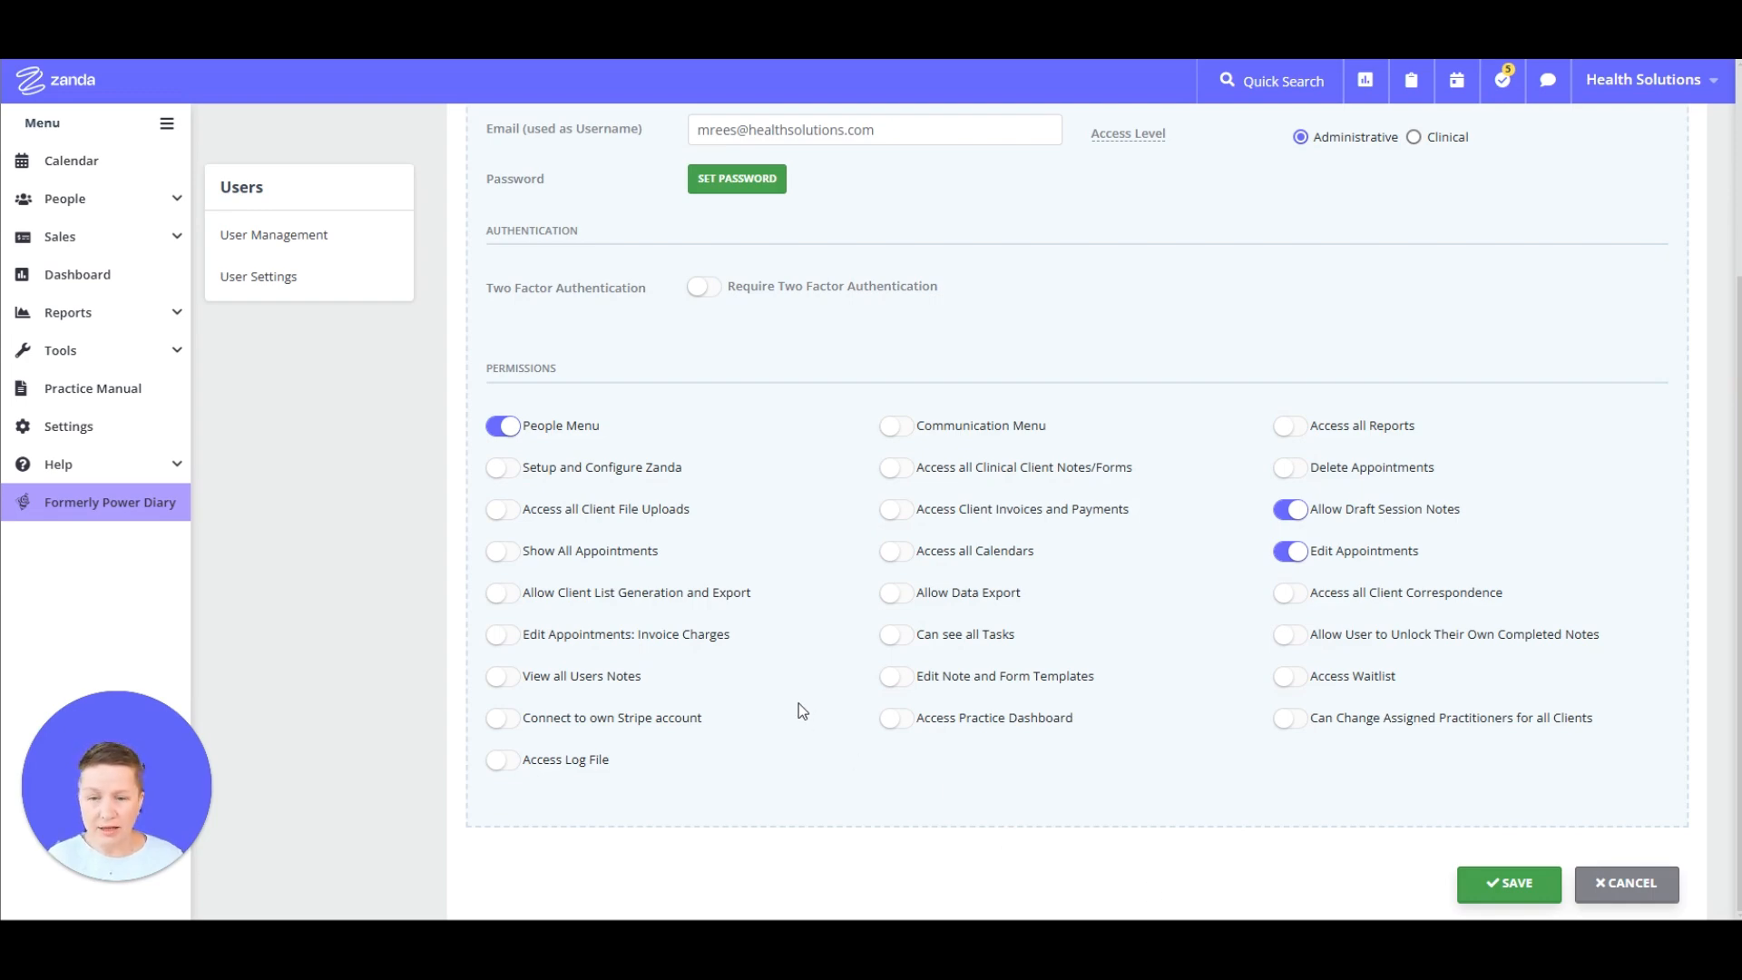
click(508, 552)
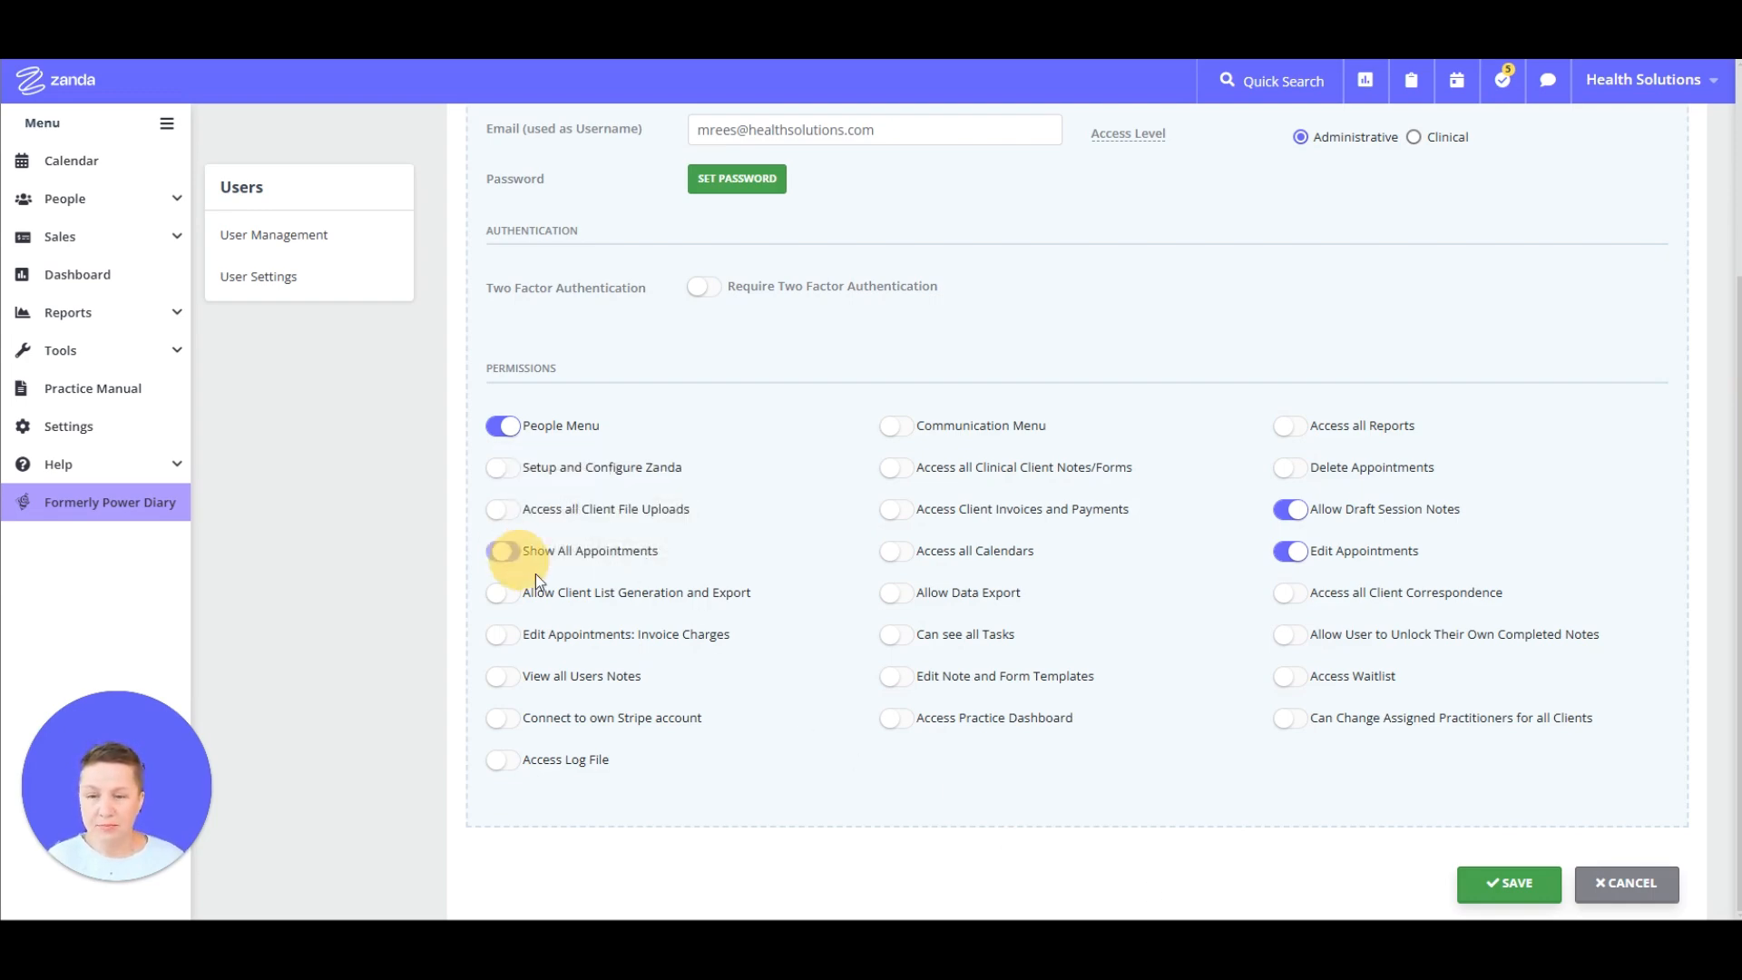
click(501, 551)
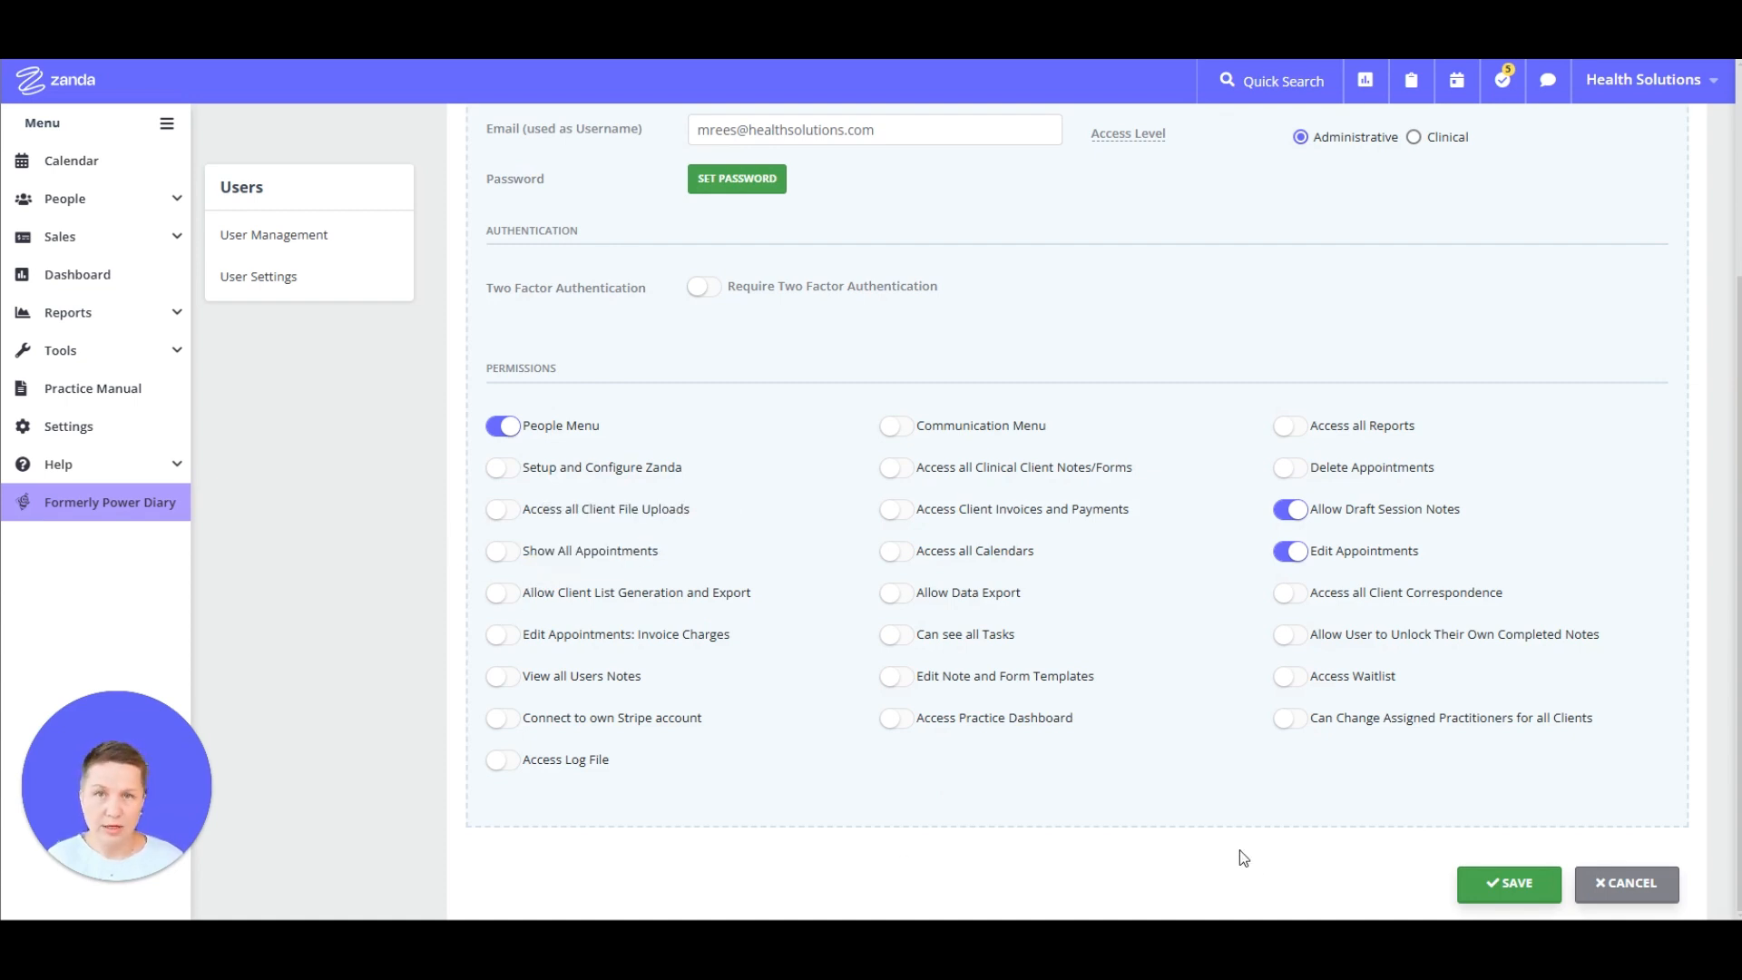
click(1488, 885)
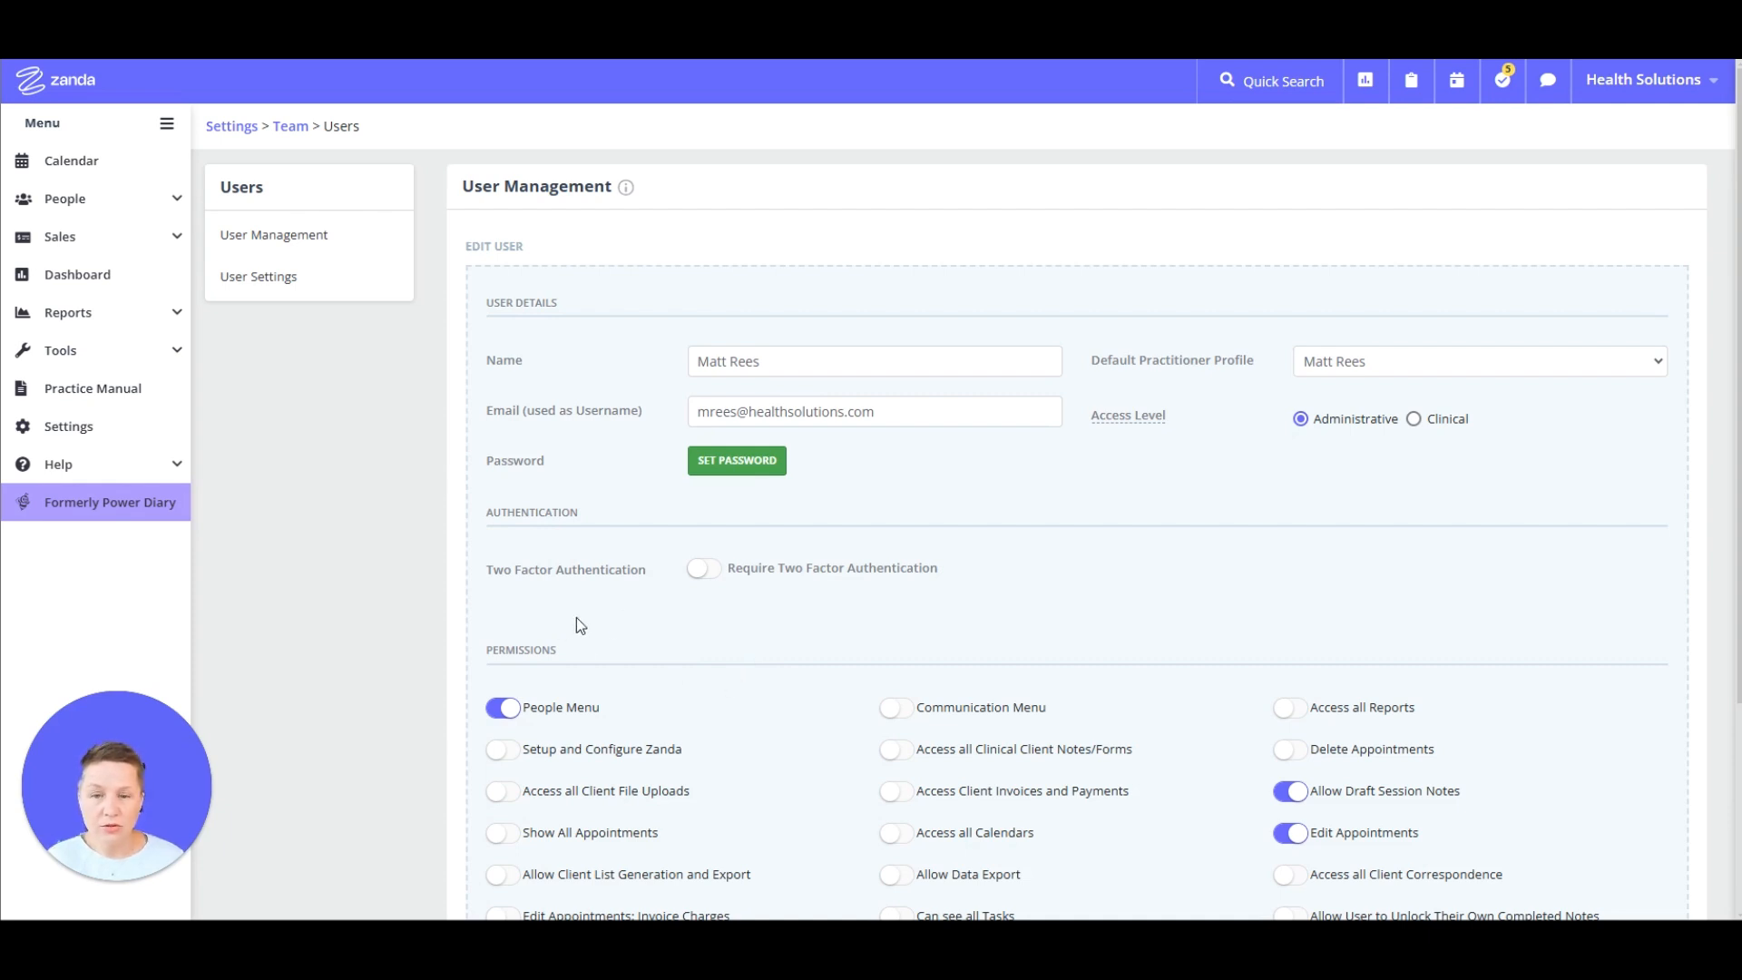
- Require two factor authentication for the same user
click(709, 579)
scroll(1299, 650, down, 3)
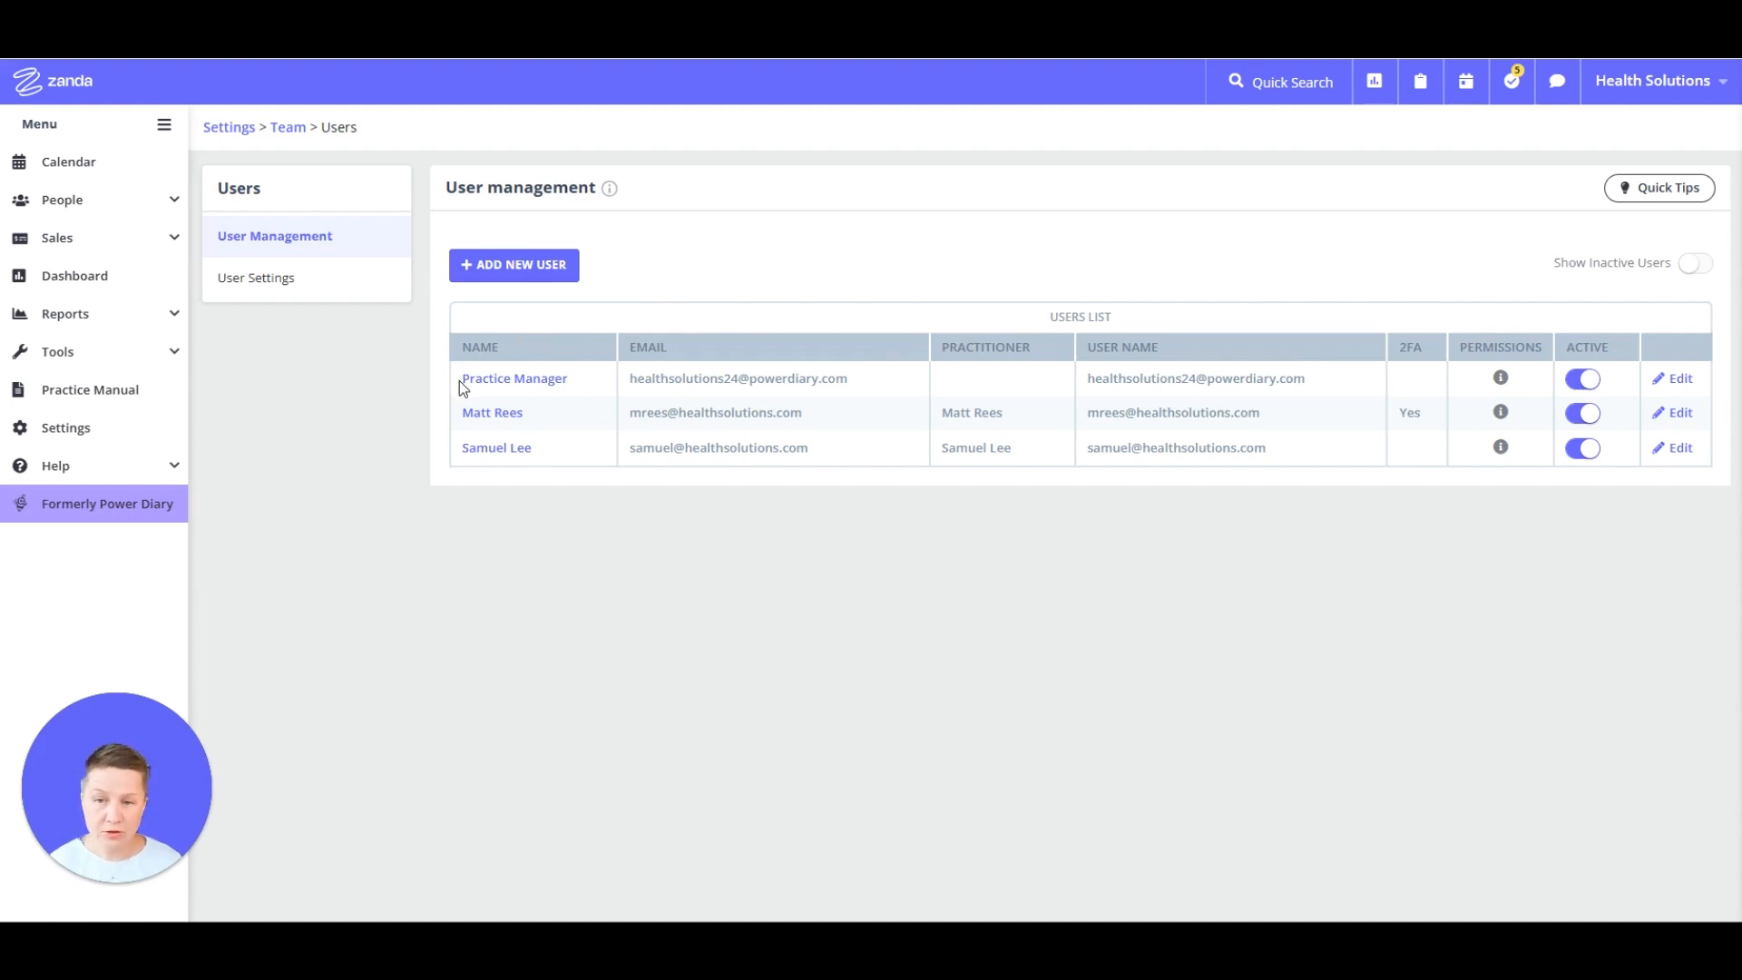
- Examine the Practice Manager account's user details and permissions, and return to the users list
click(519, 384)
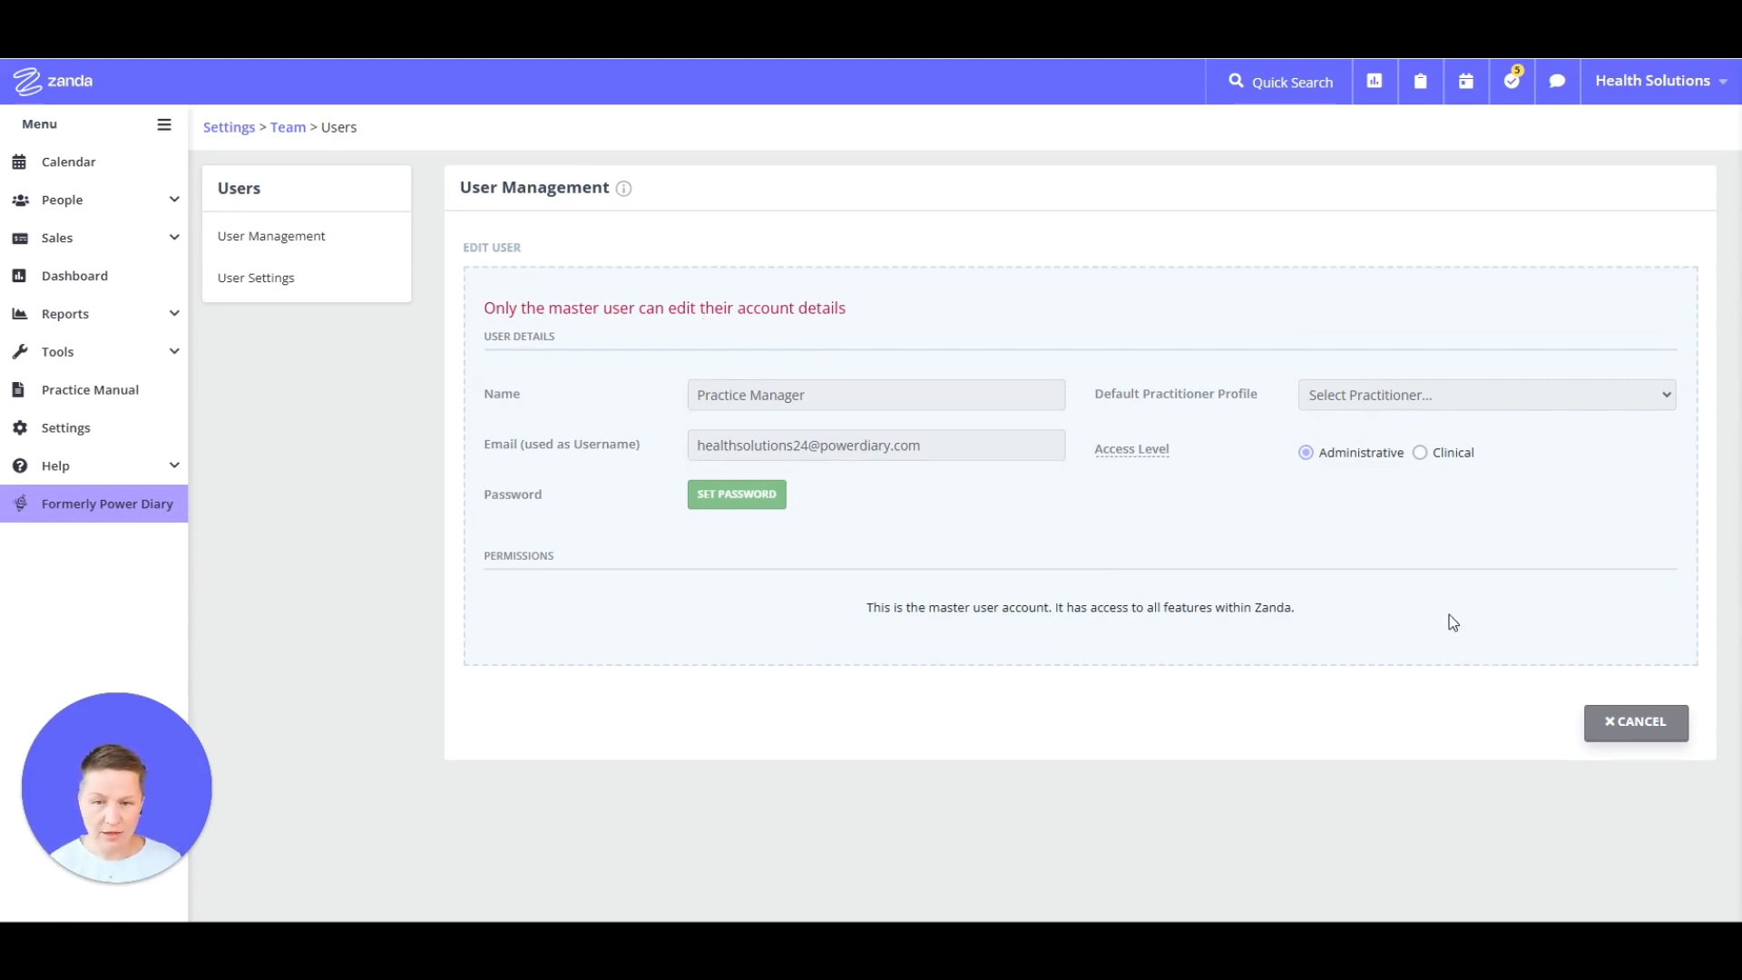
click(314, 243)
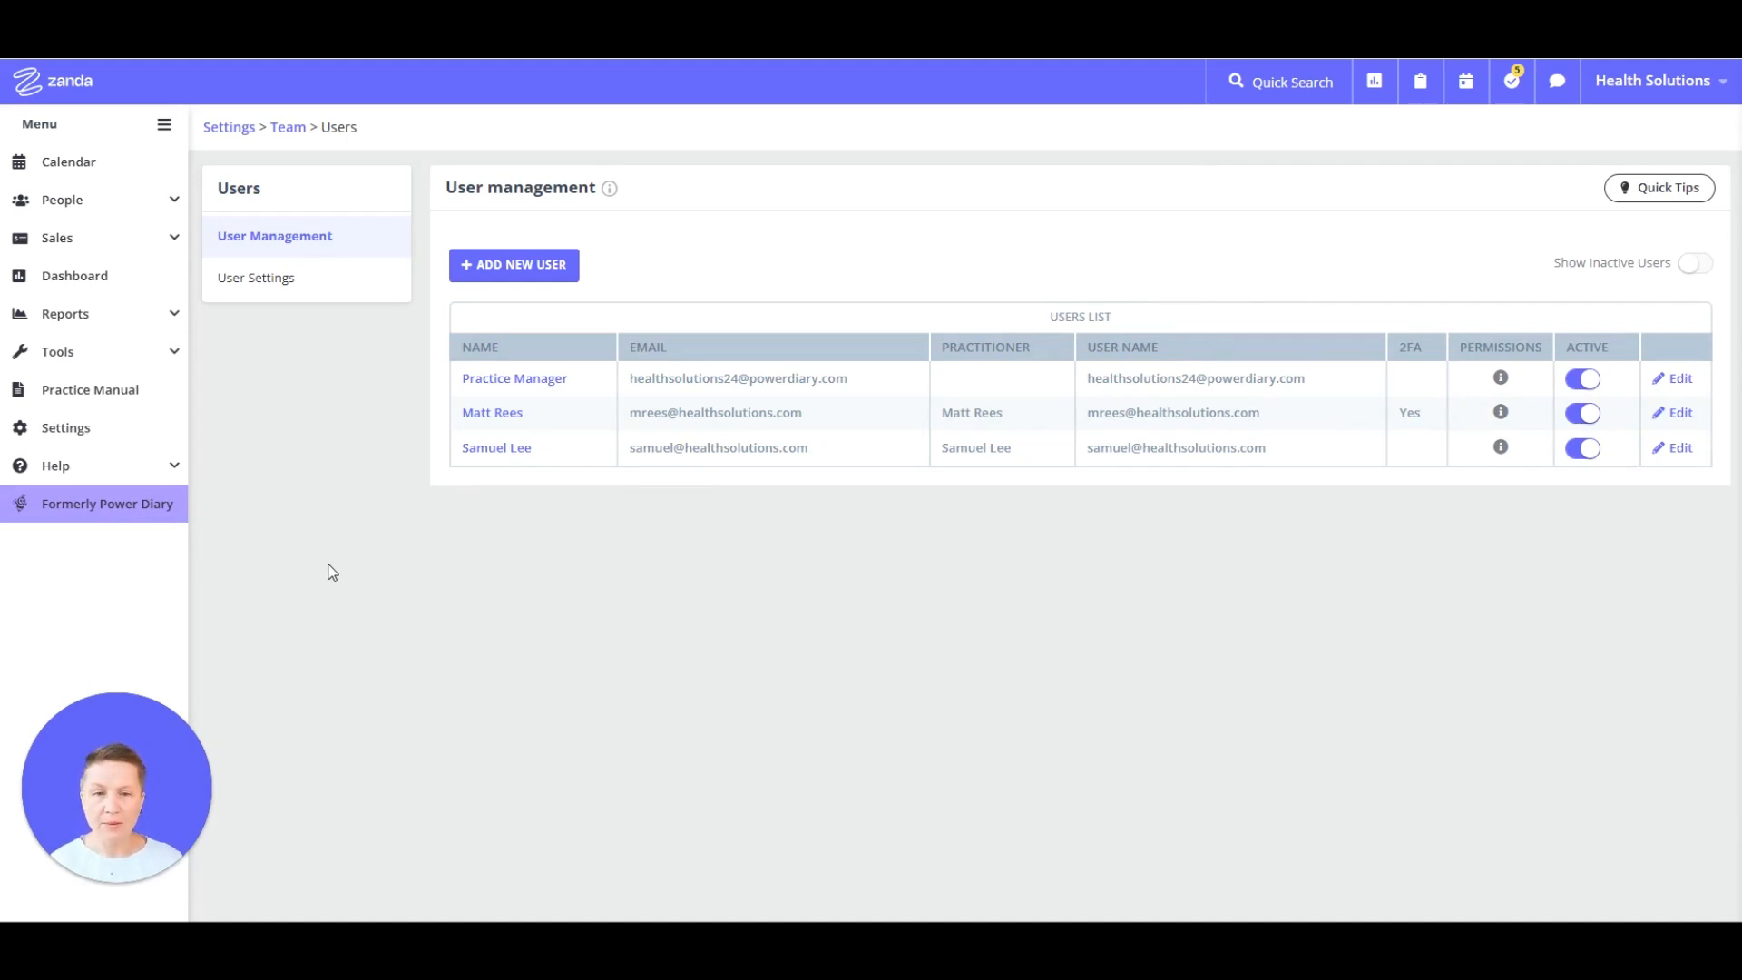
- Show and hide the inactive users in the users list, and inspect the Practice Manager's permissions summary
click(1705, 272)
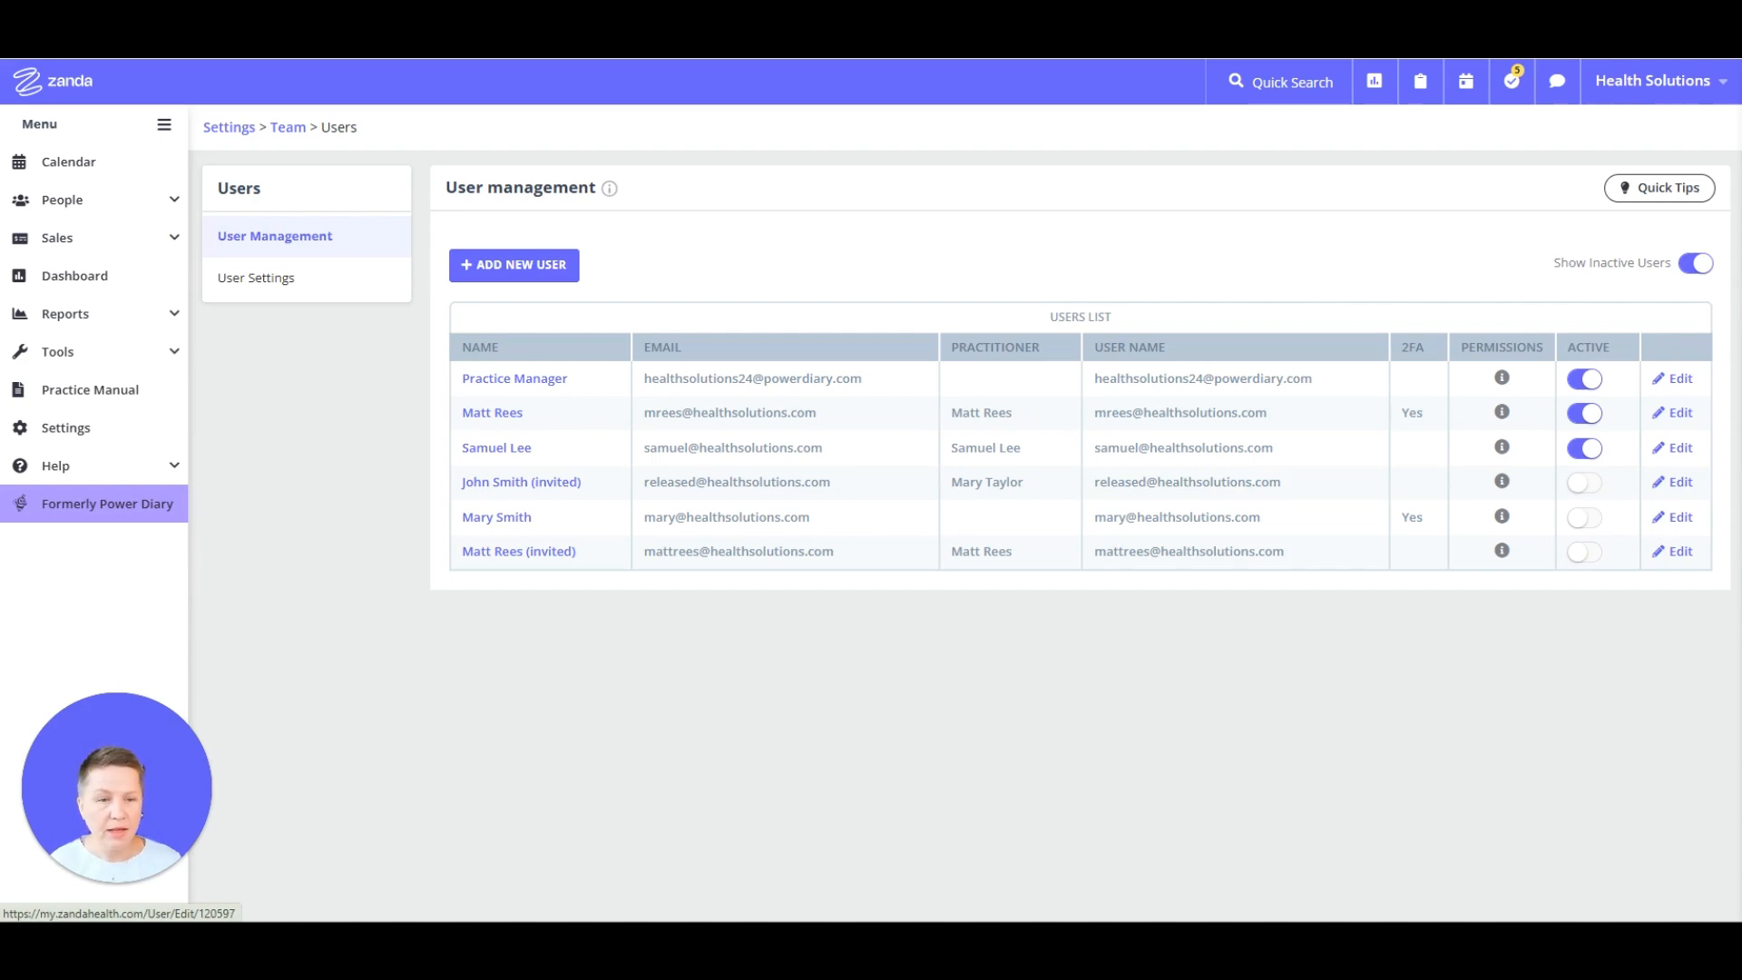
click(1693, 264)
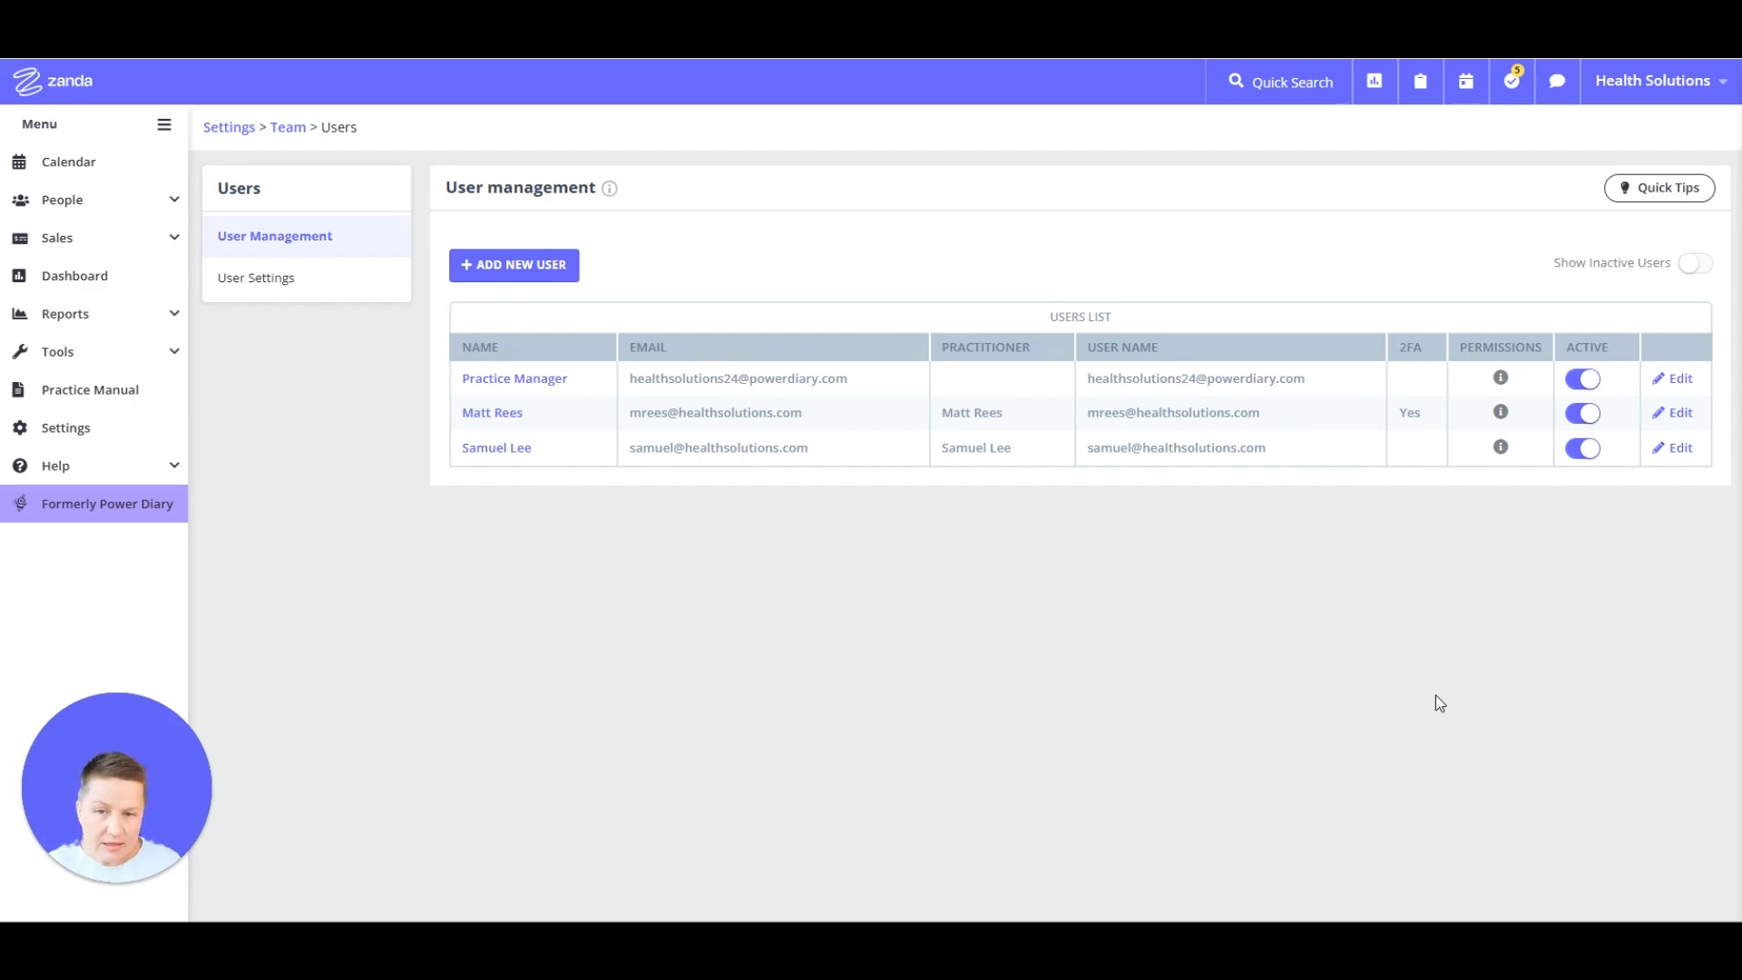
mouse_move(1502, 379)
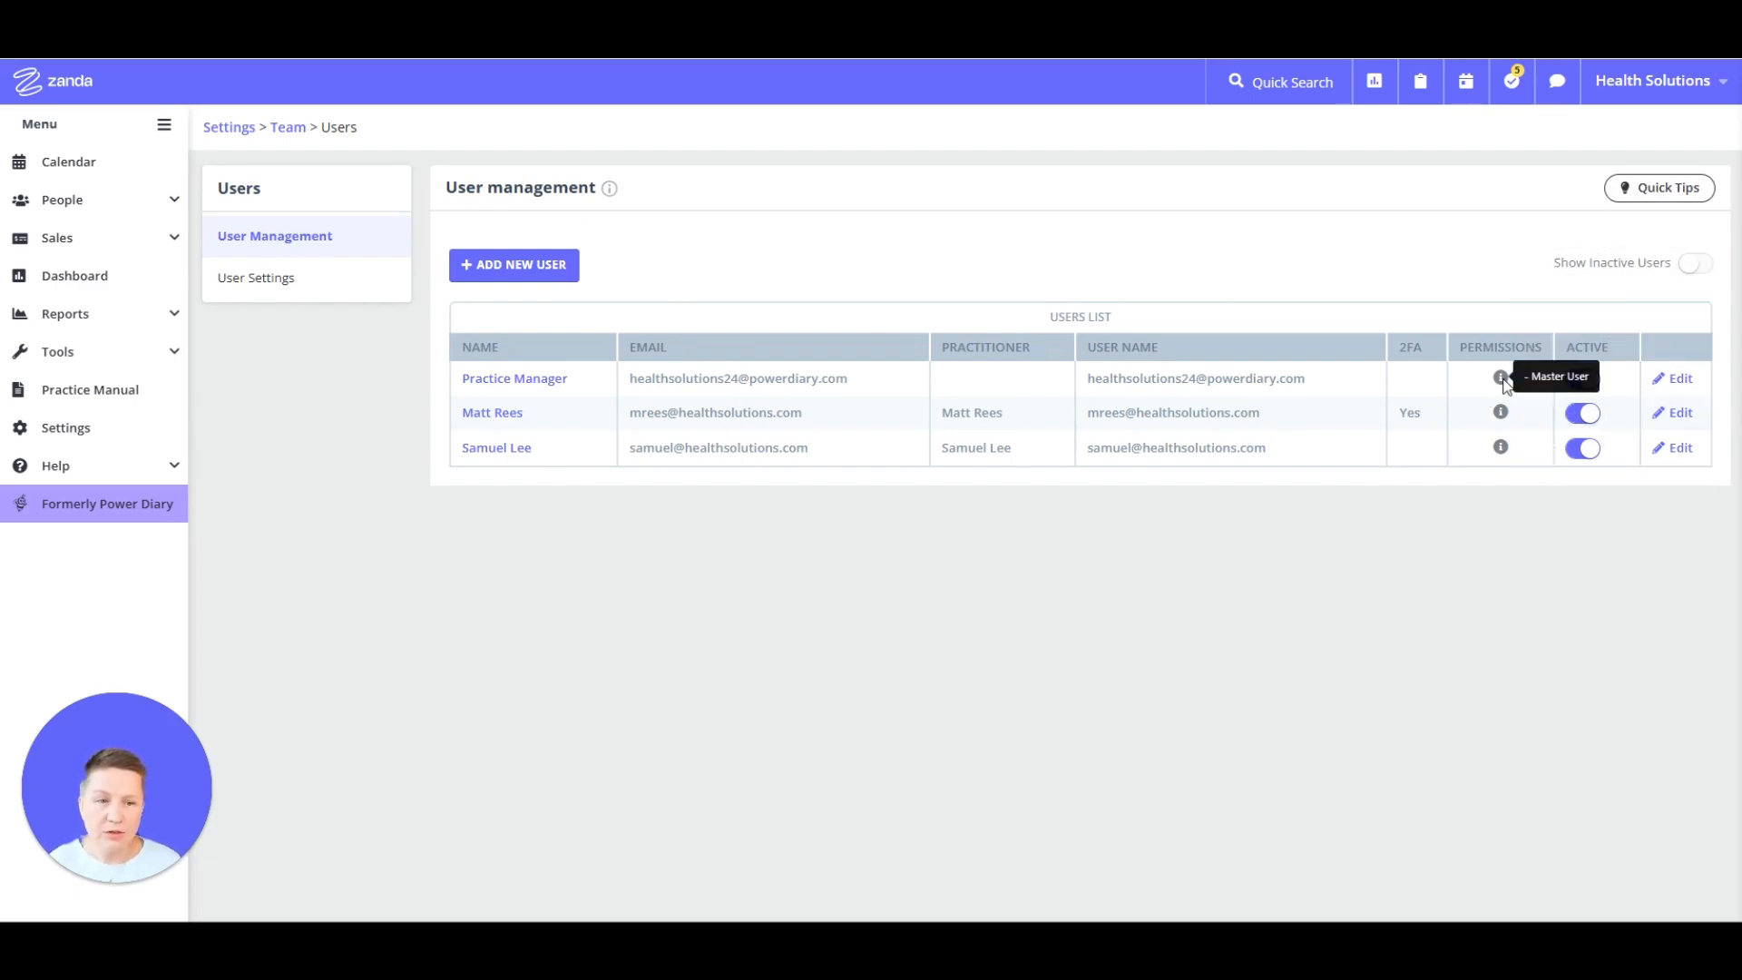
- Inspect both practitioner users' permissions summaries, examine the full permissions of the one with two factor authentication, and save that user
mouse_move(1502, 412)
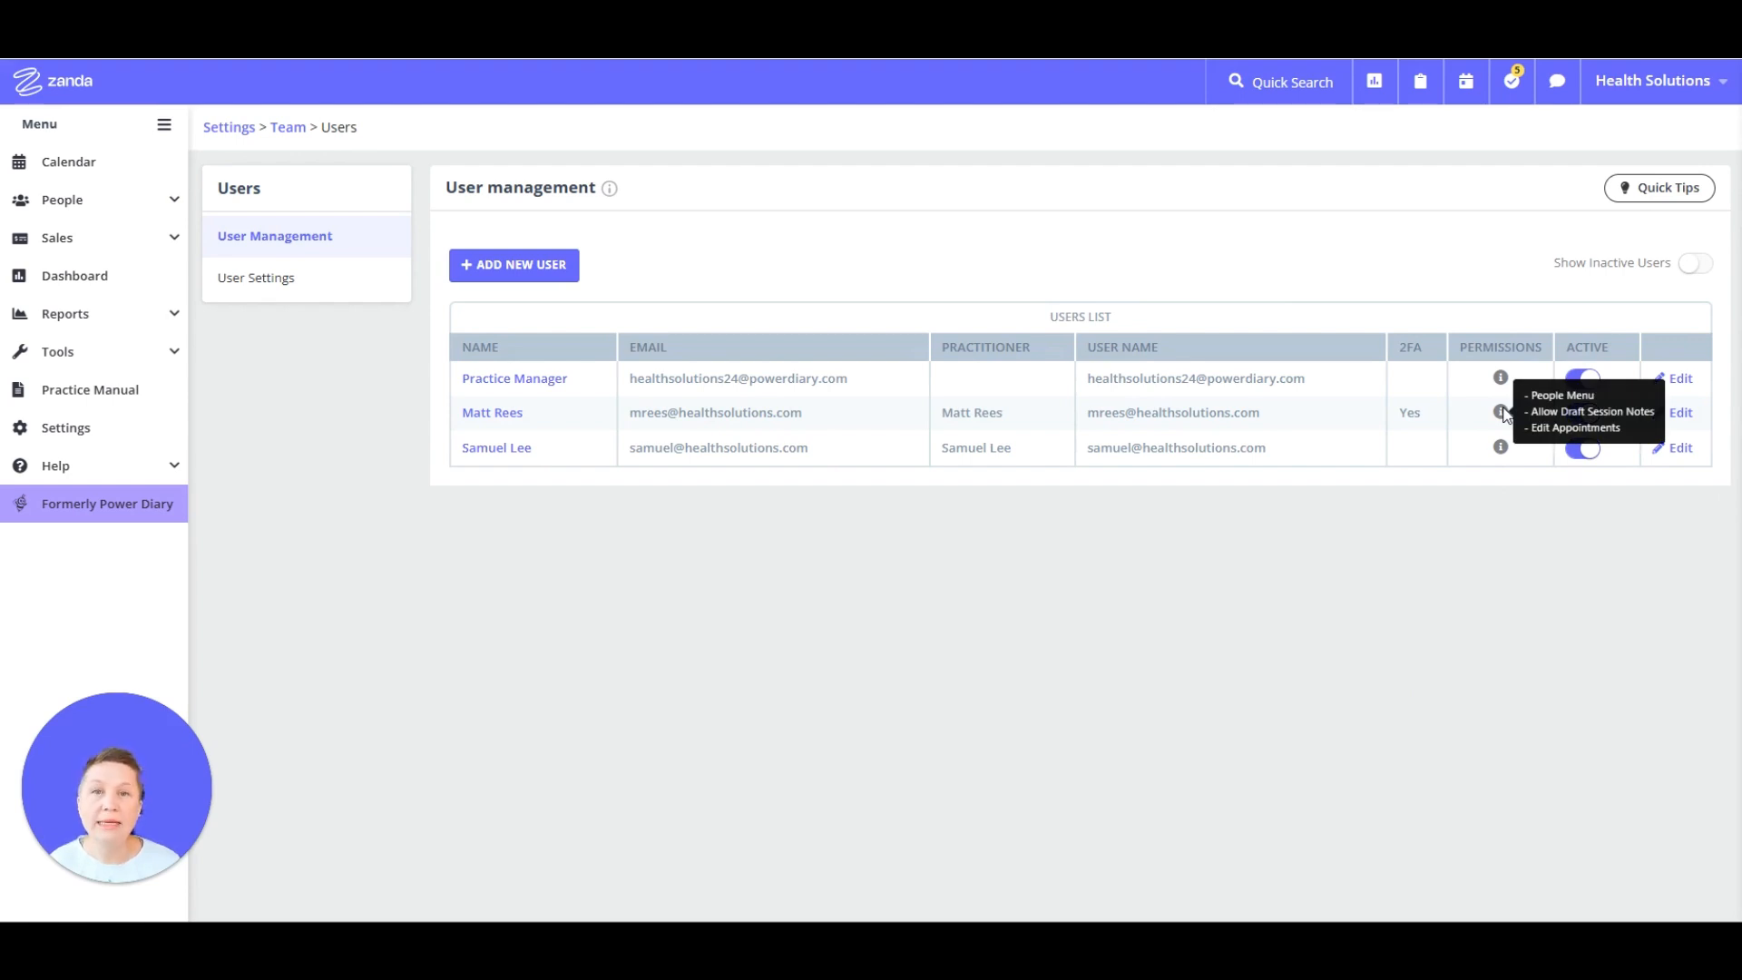
mouse_move(1503, 451)
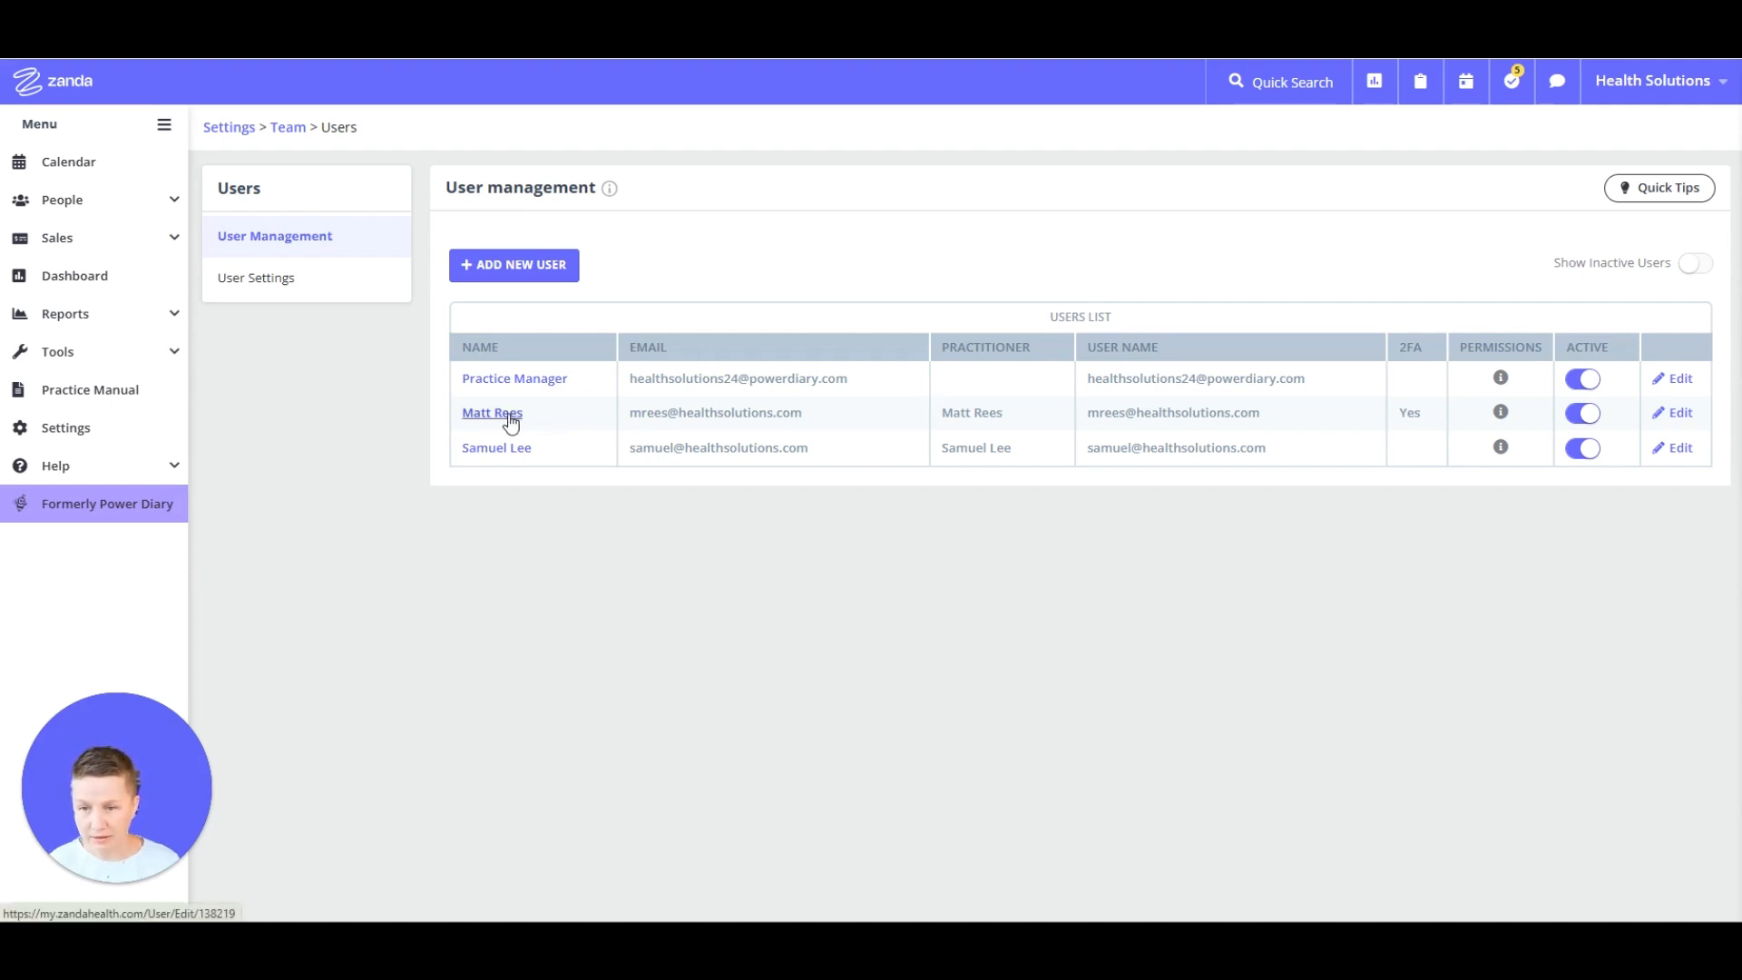
click(1686, 419)
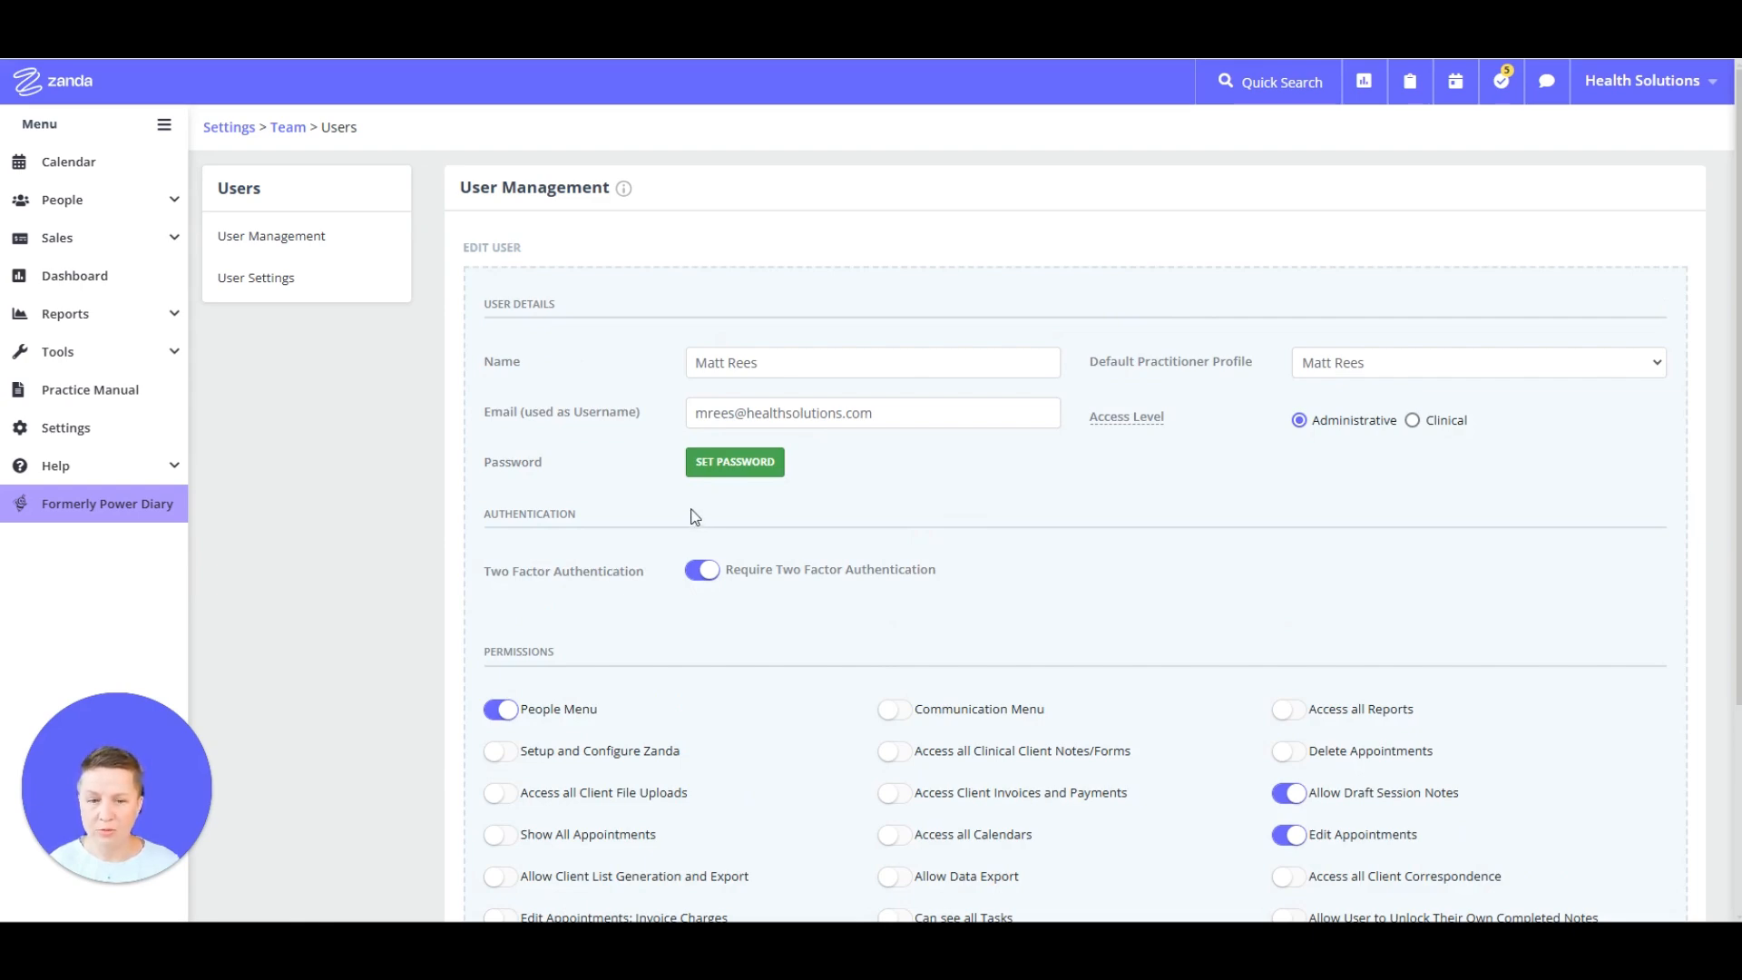
scroll(700, 530, down, 3)
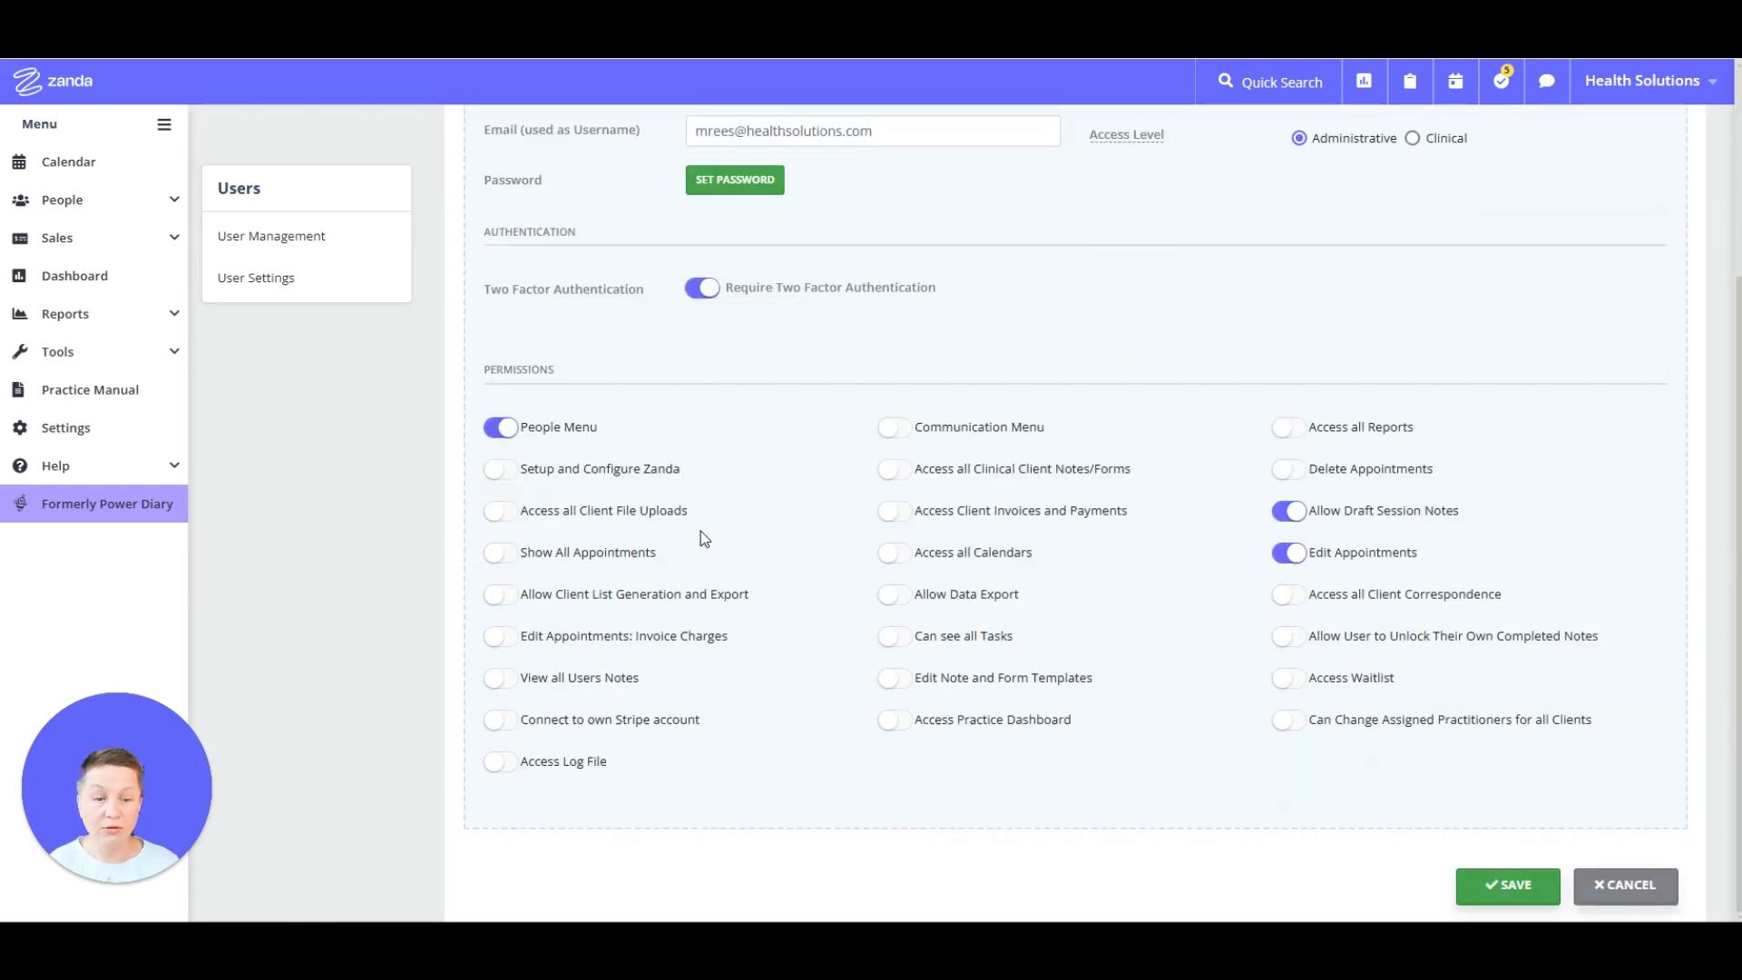
click(1532, 900)
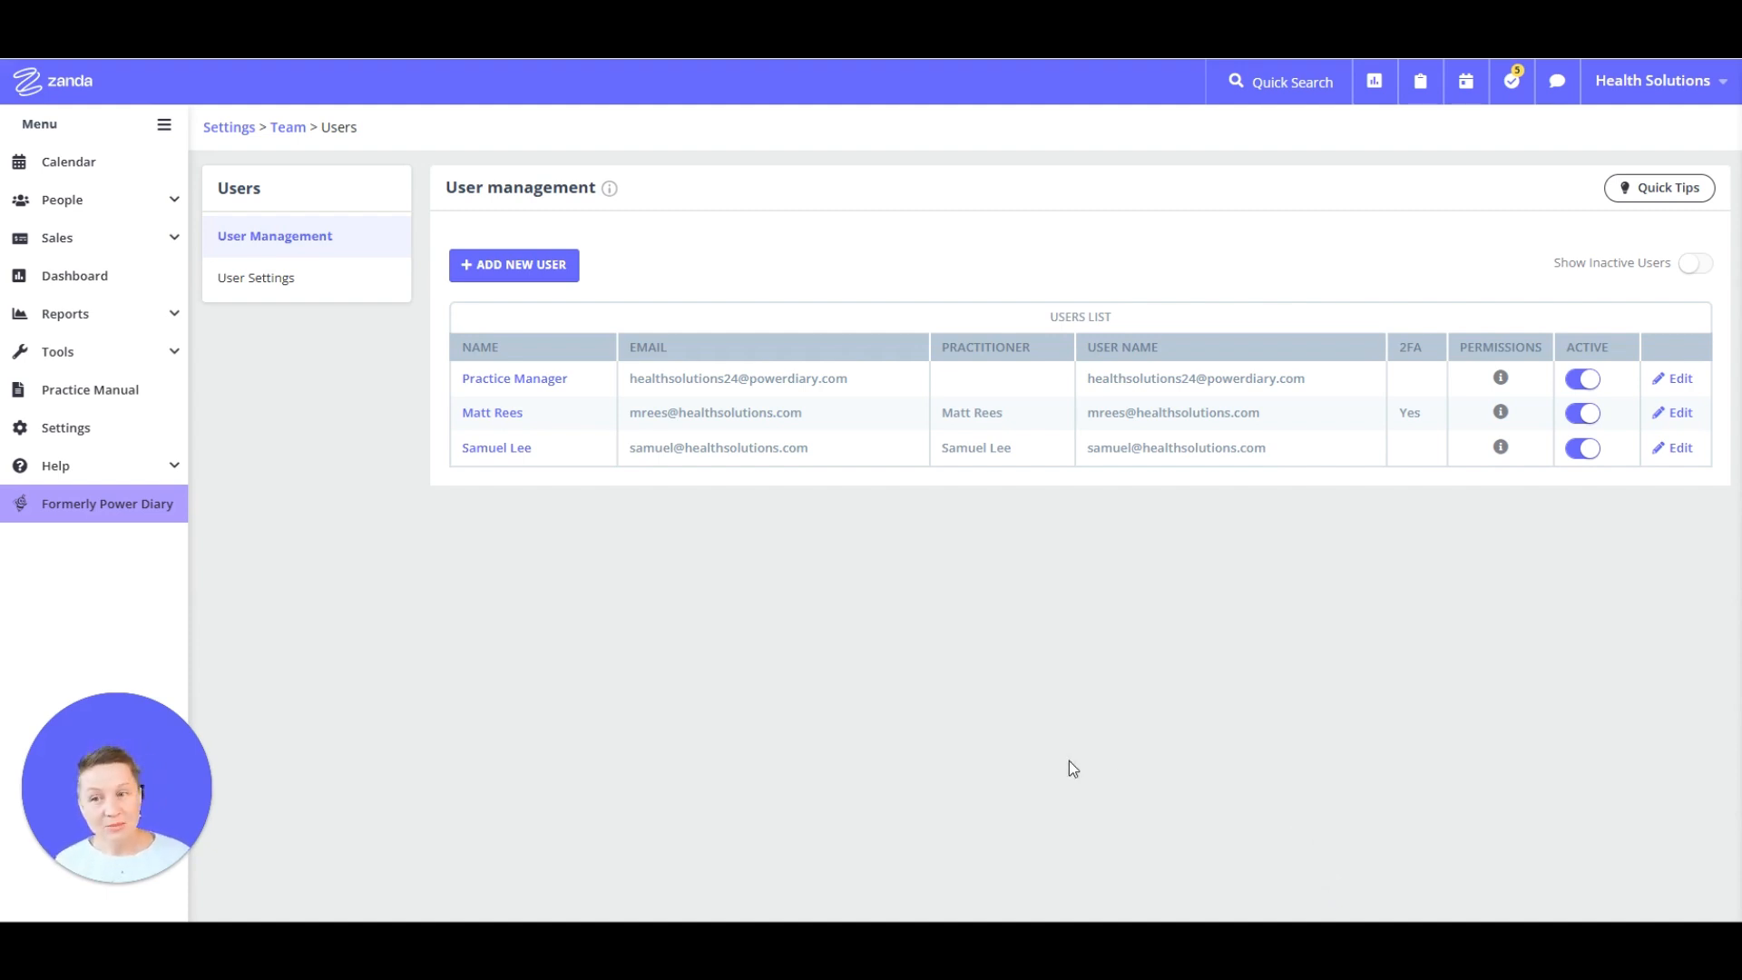
- Open the User Settings, switch users' access to their default practitioner profile off and back on, and read that option's explanation
click(290, 289)
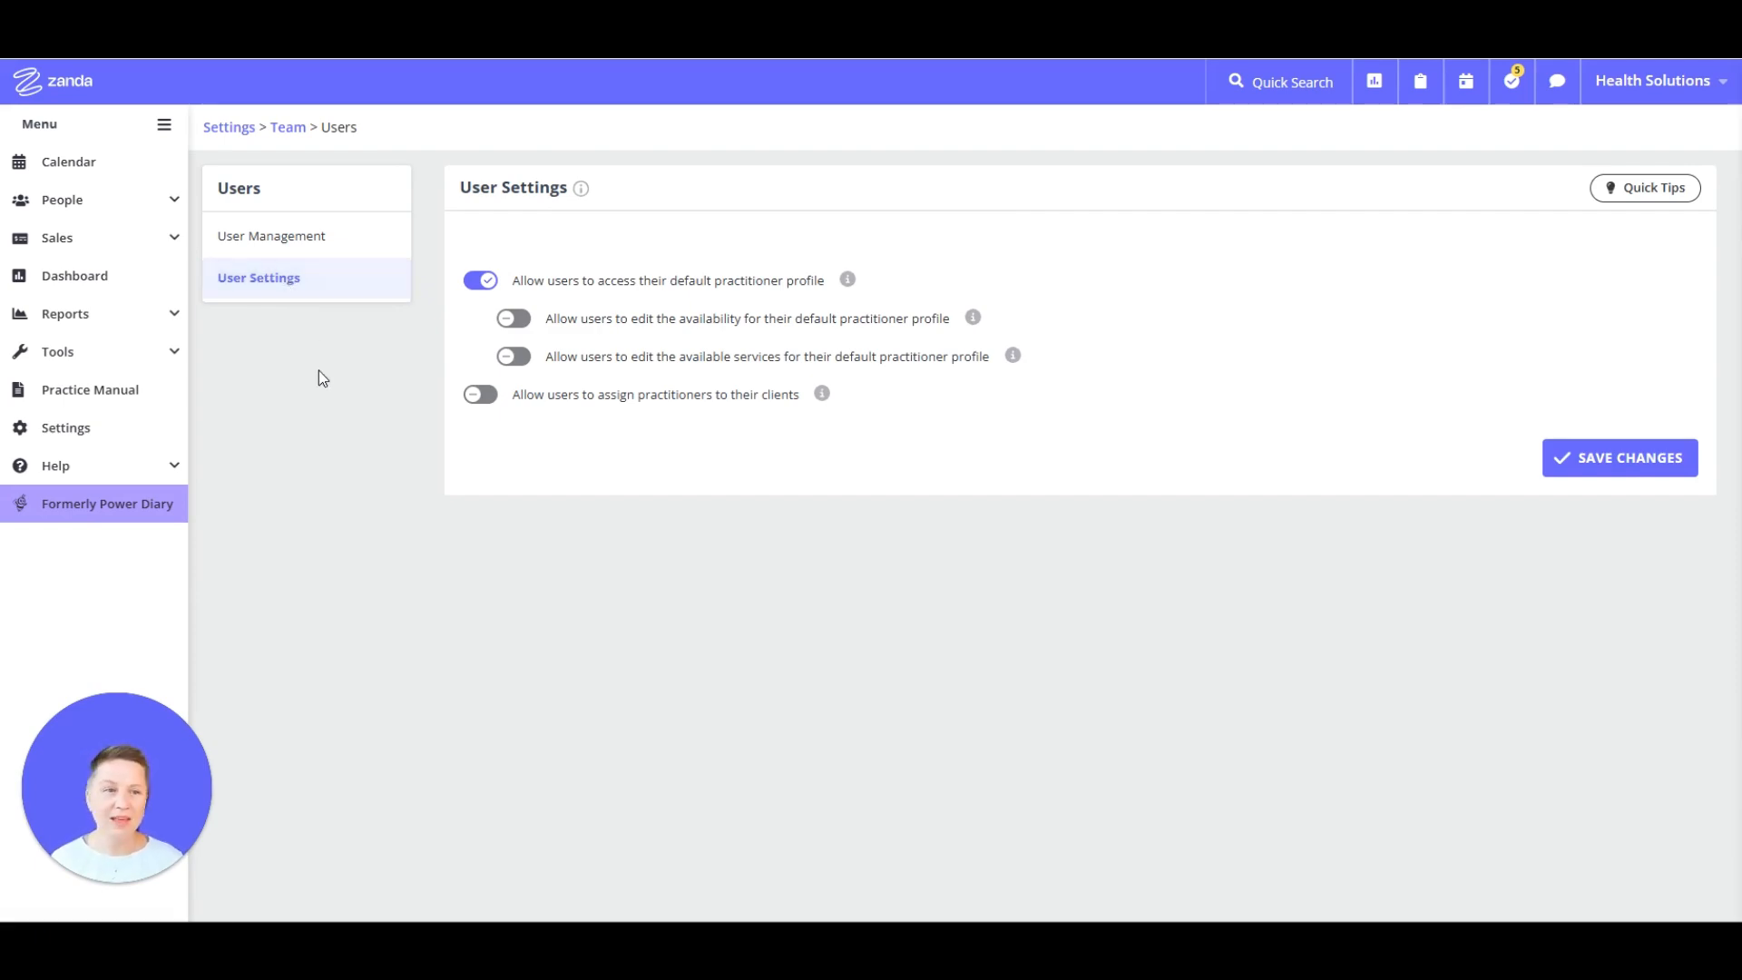
click(476, 281)
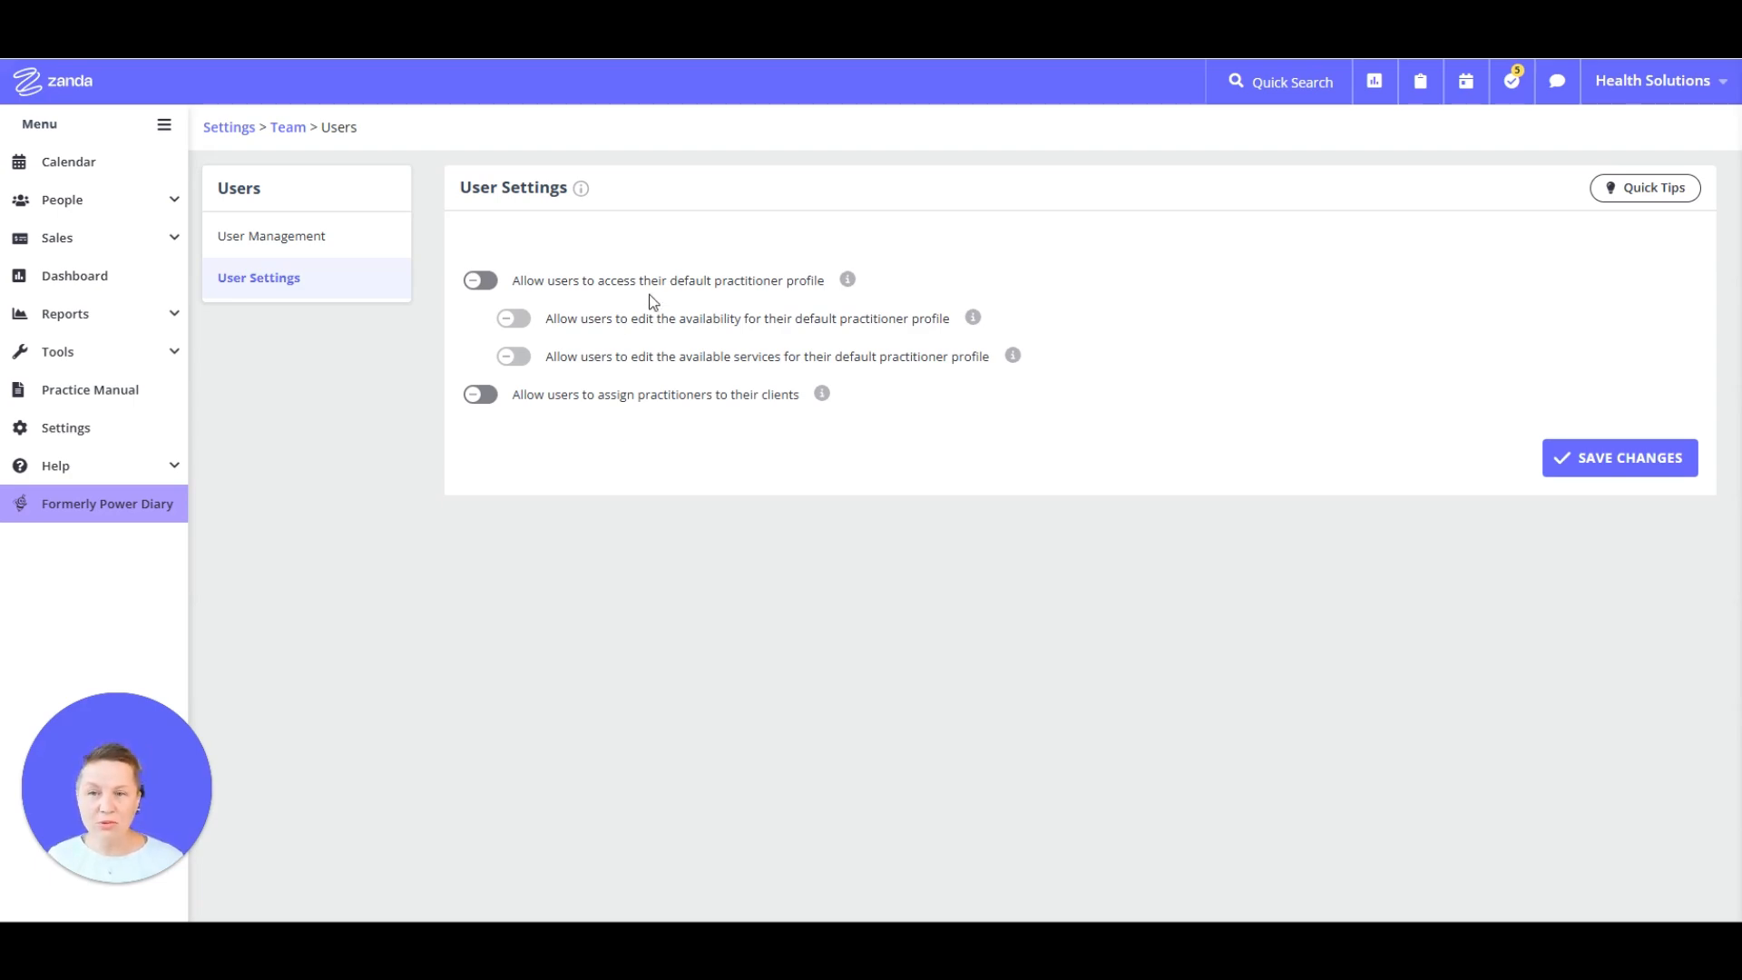
click(486, 283)
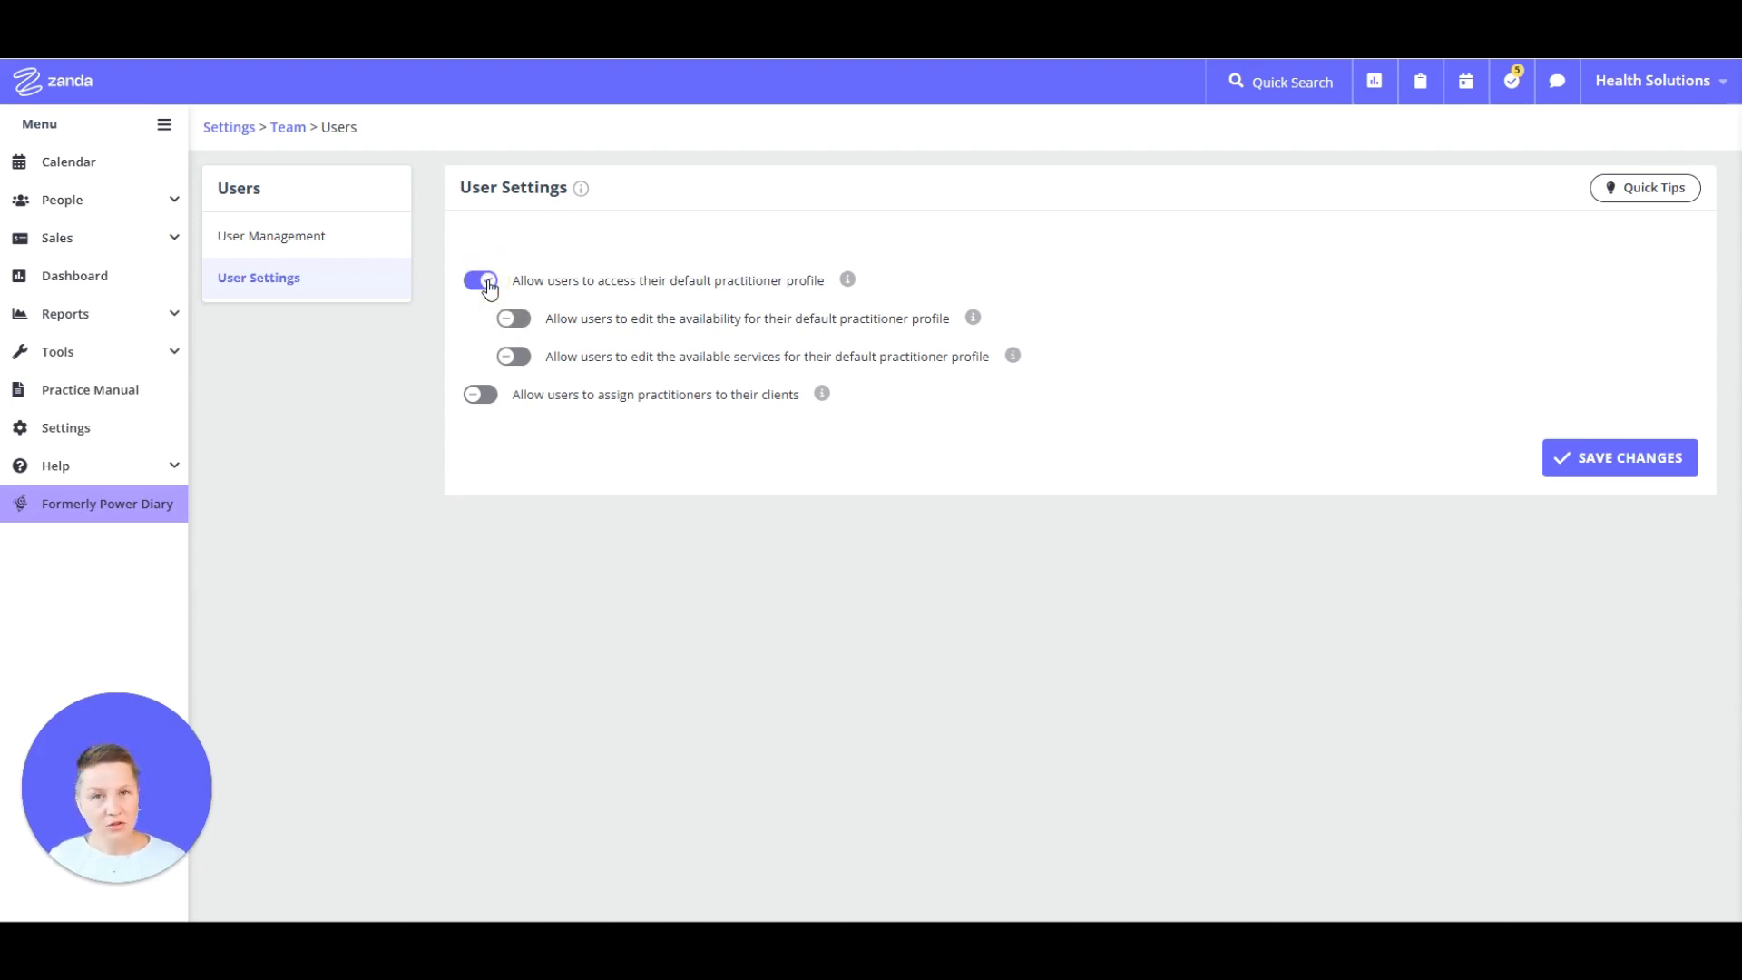
click(849, 279)
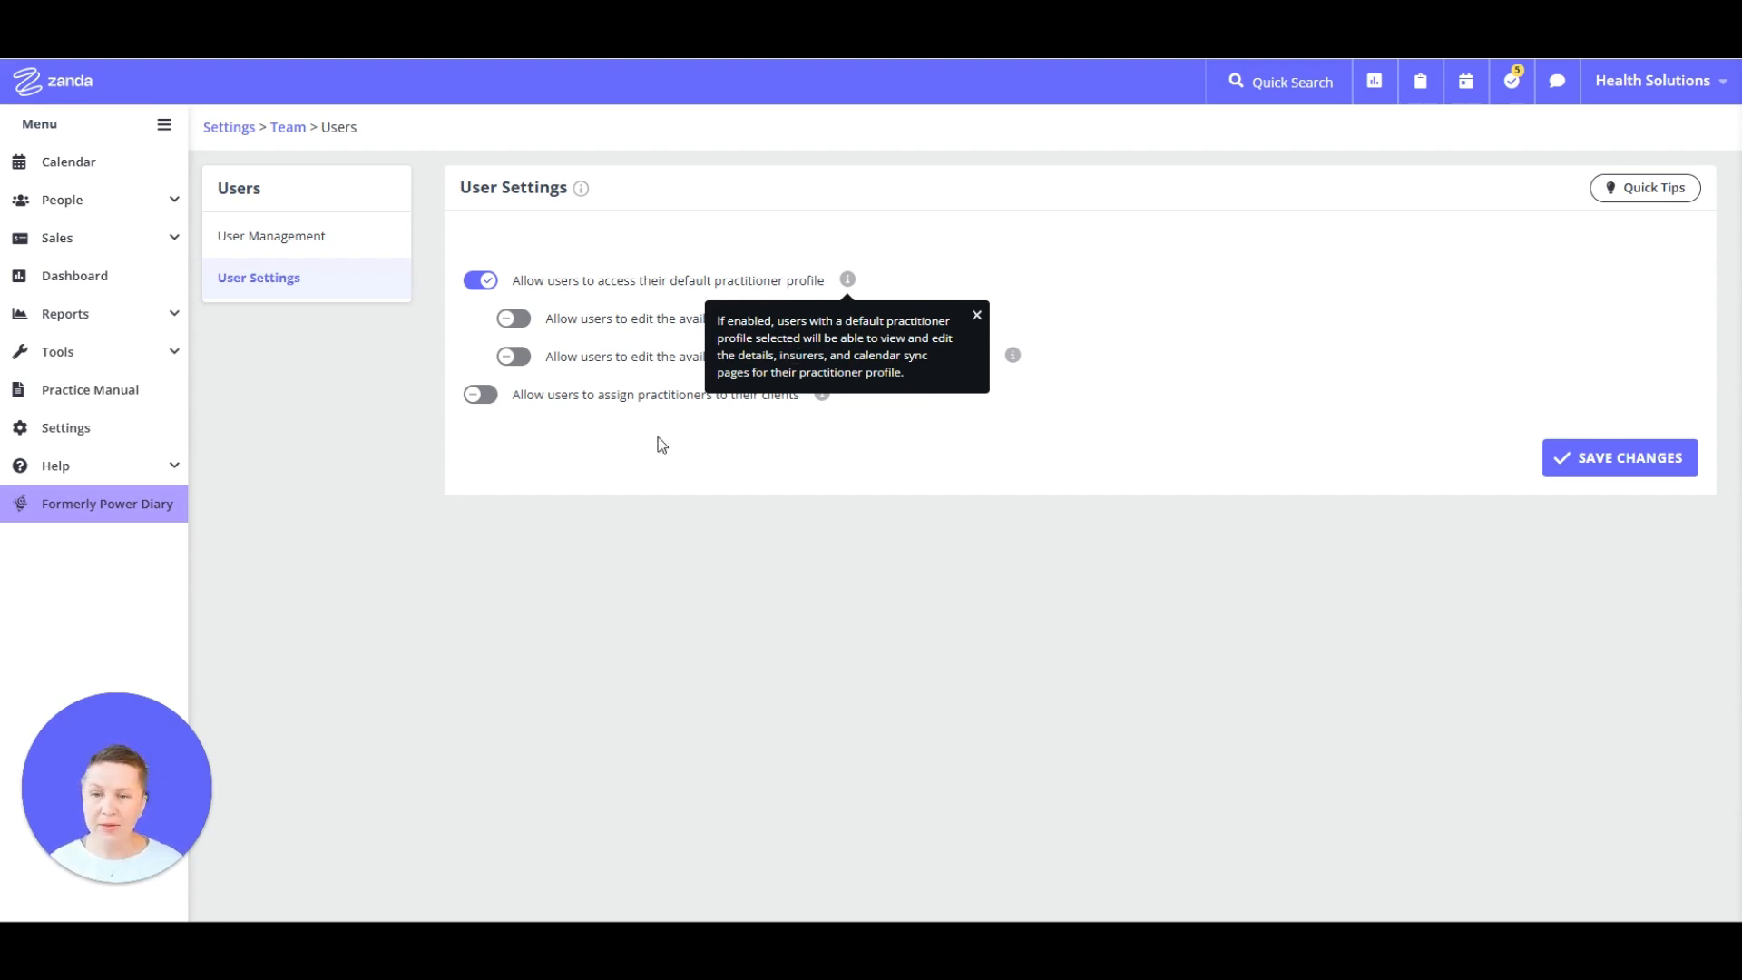
click(657, 466)
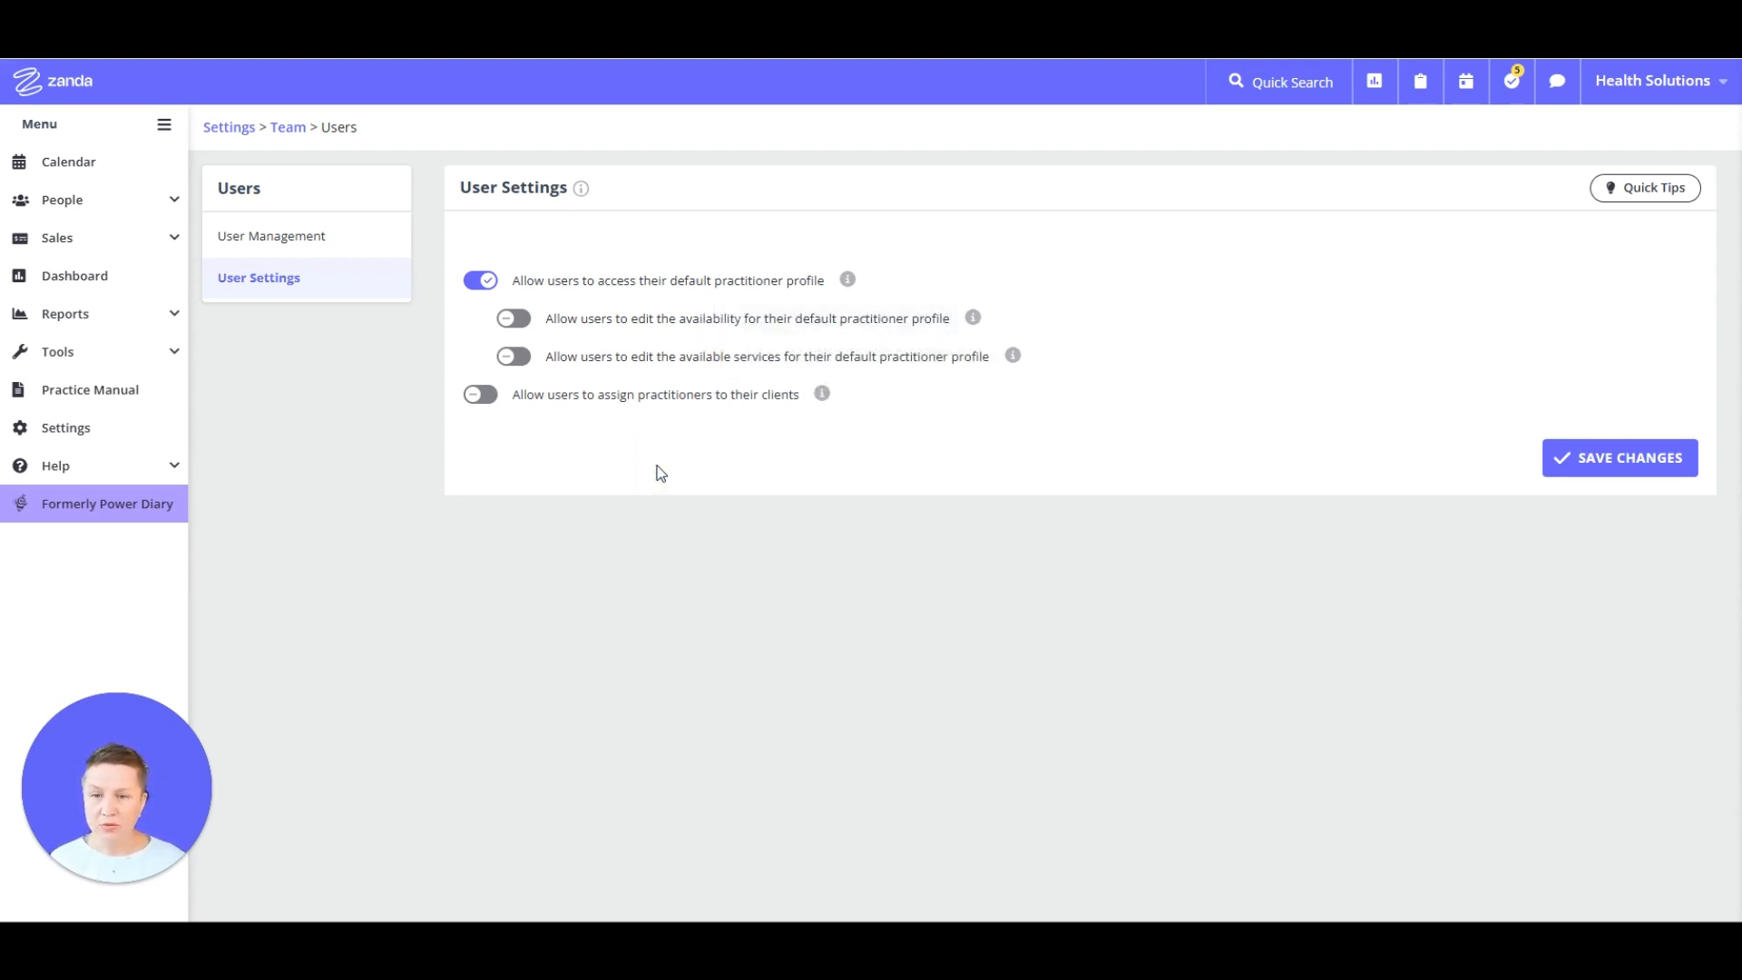
- Allow users to edit their default profile's availability and available services and to assign practitioners to their clients, and save the user settings
click(522, 326)
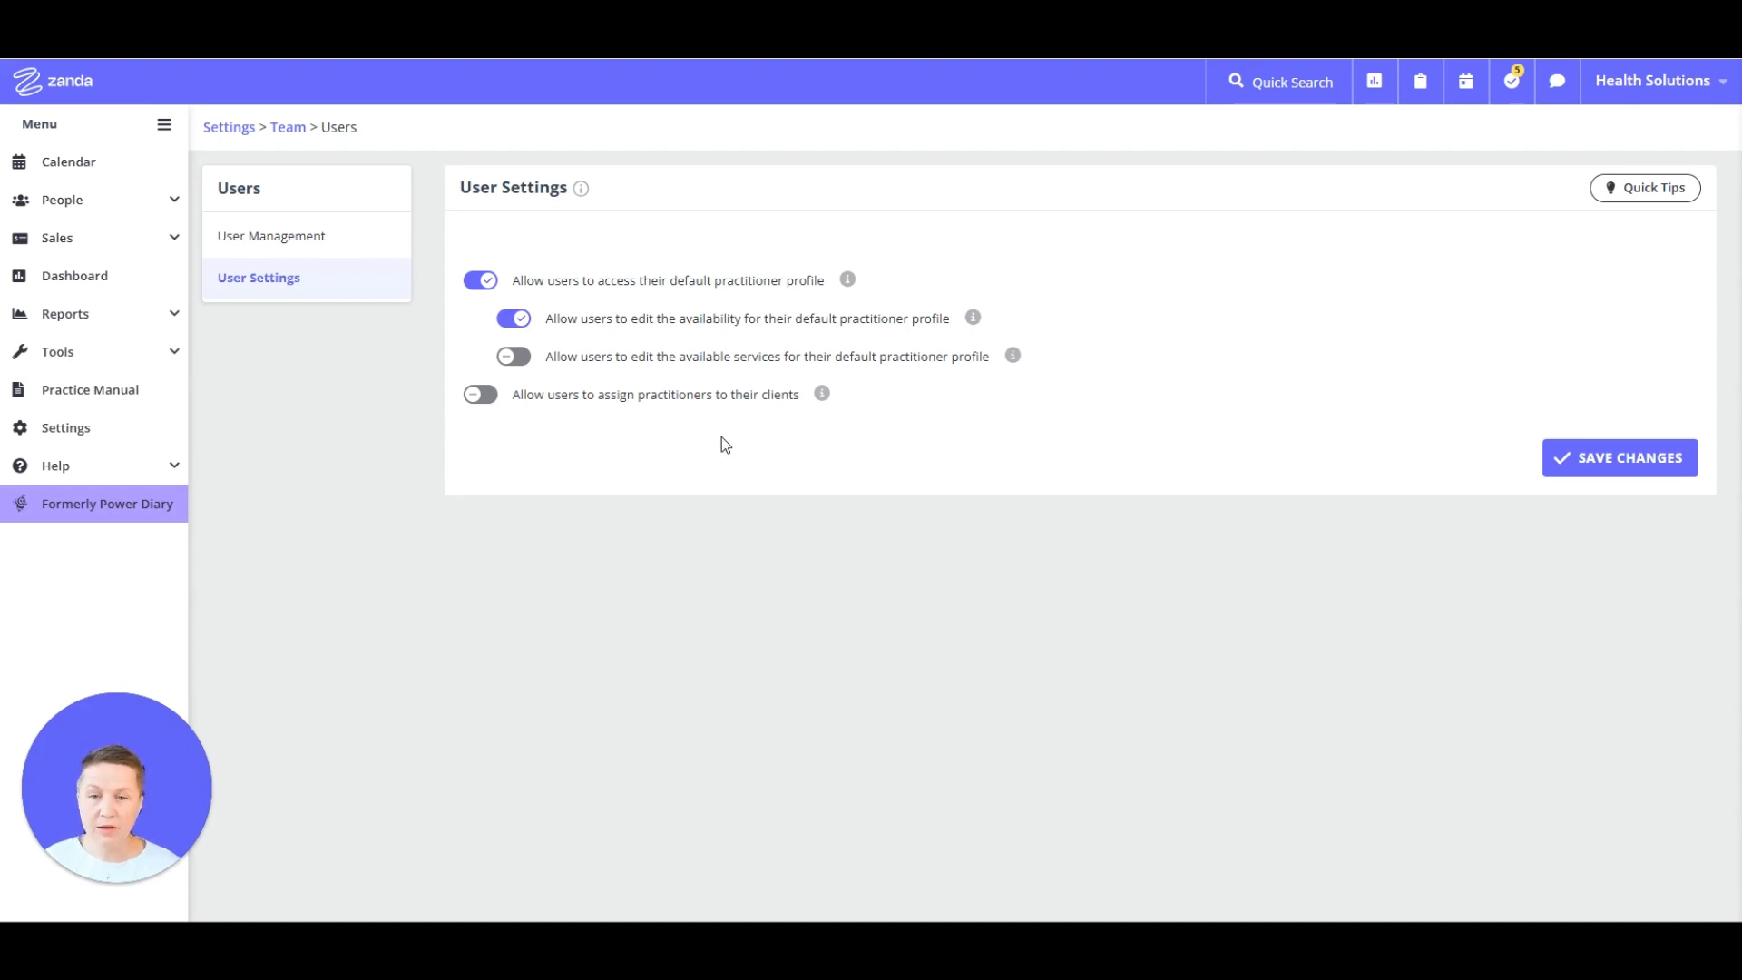
click(522, 362)
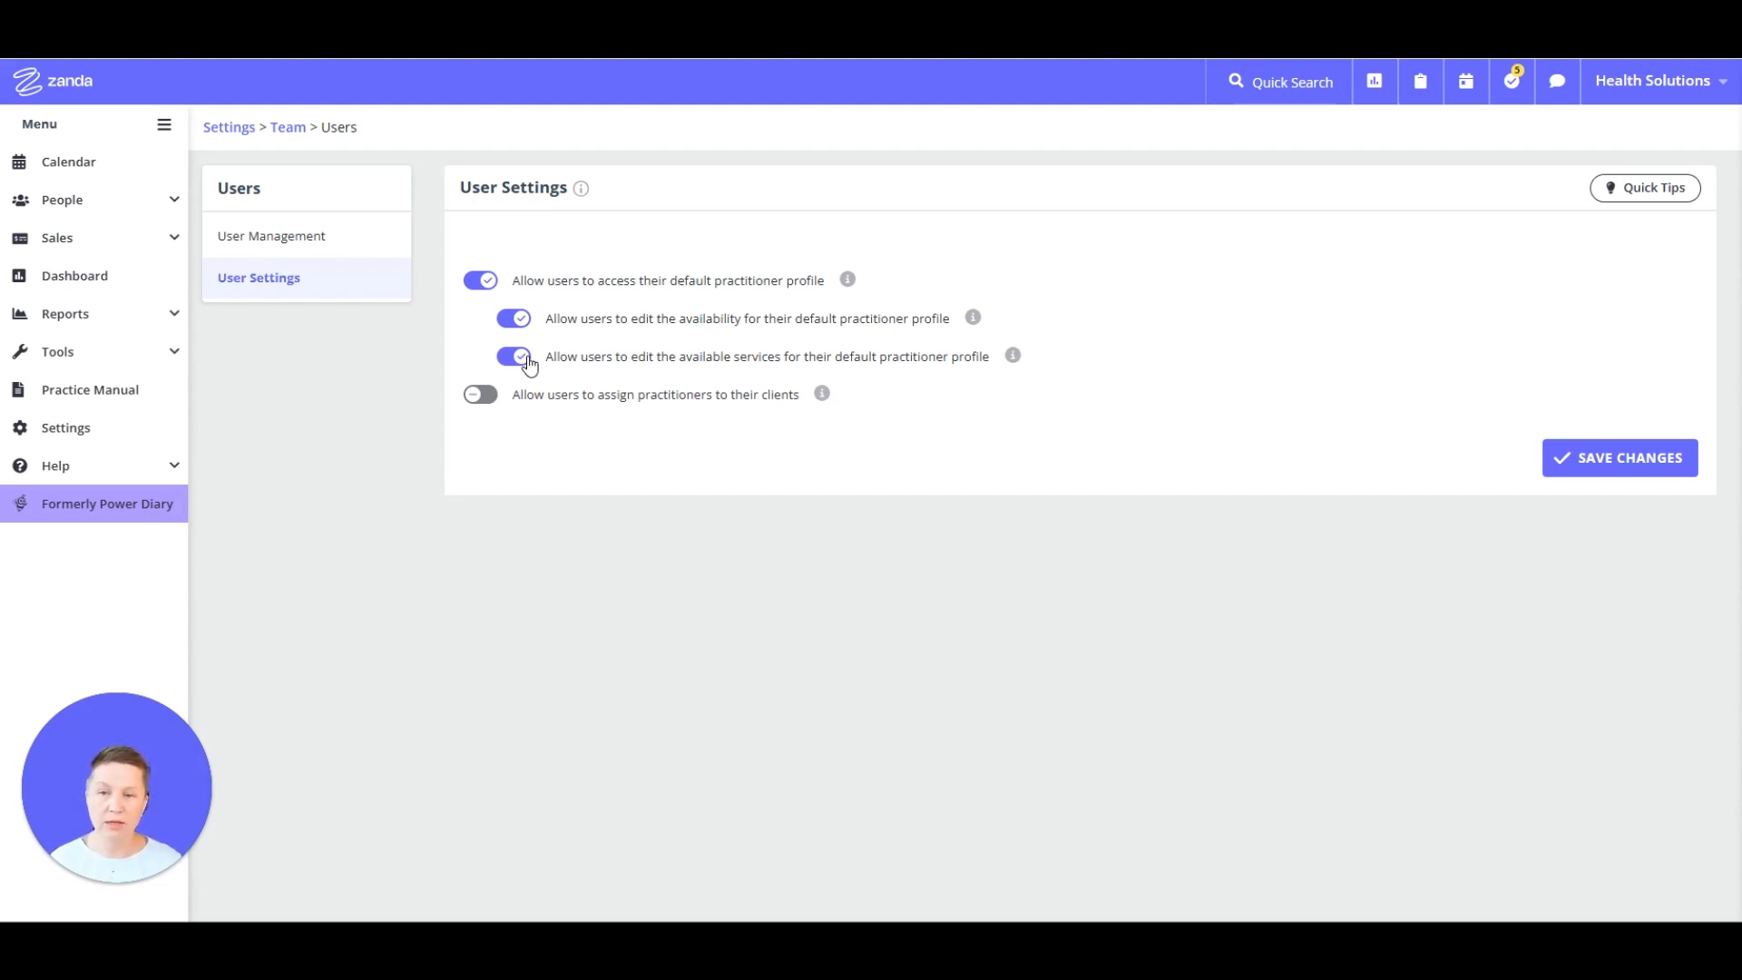
click(487, 404)
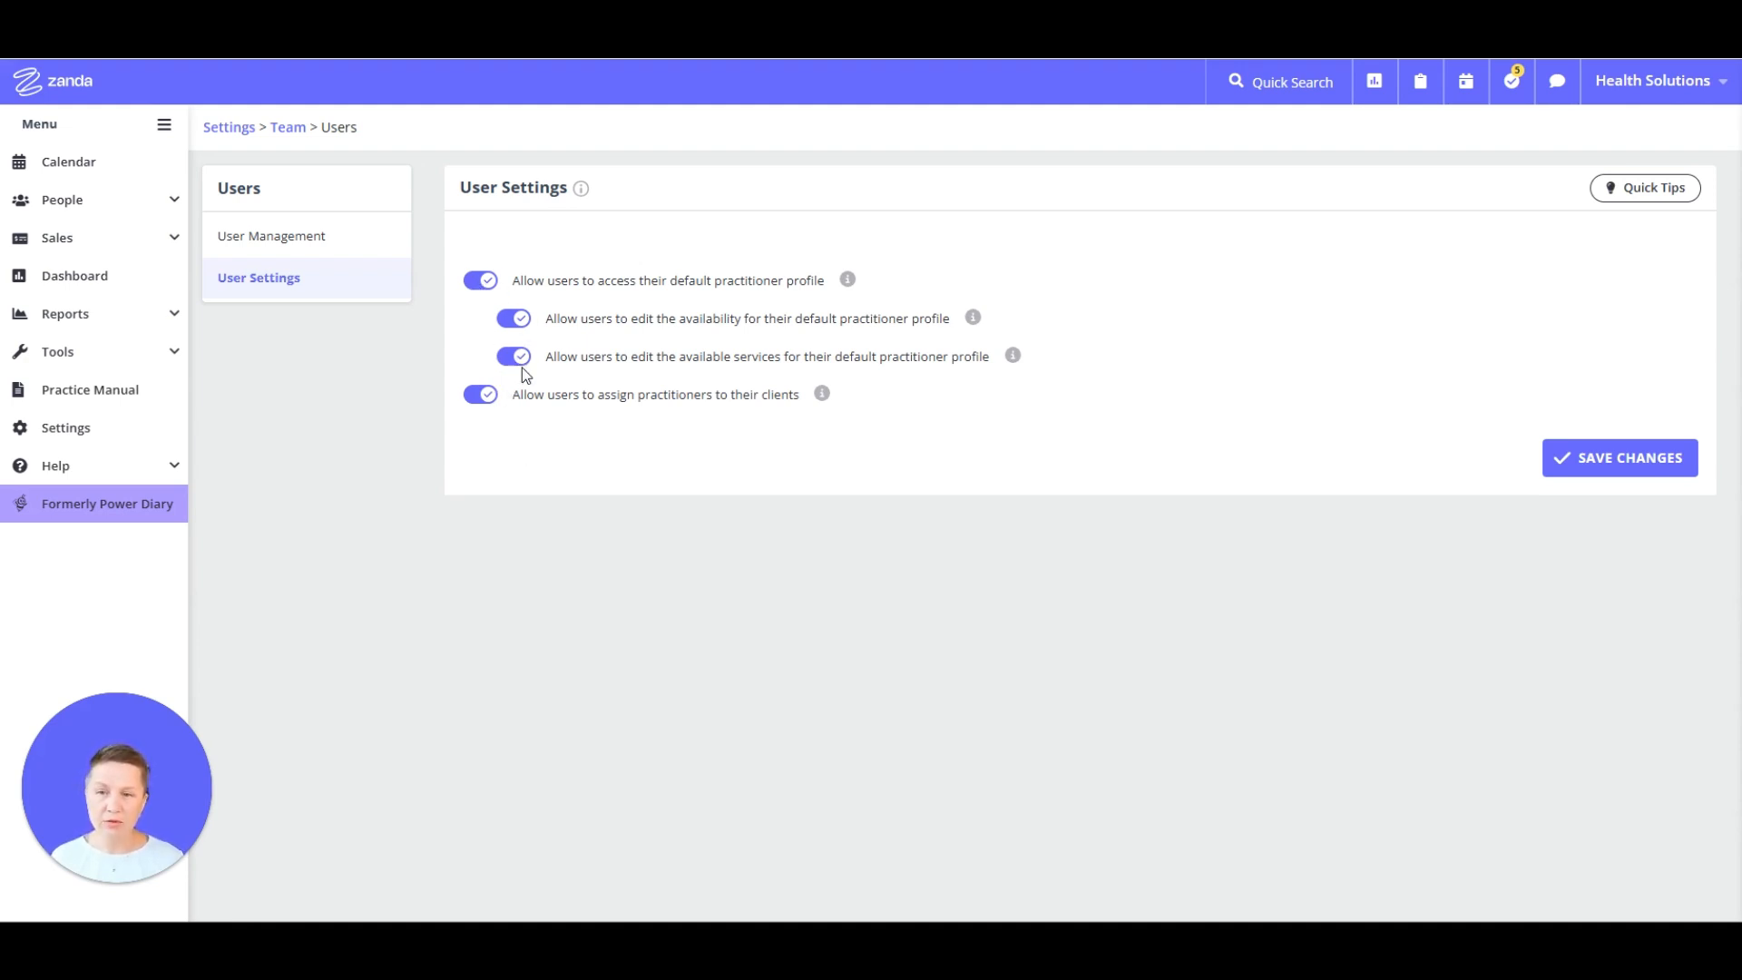
click(1612, 468)
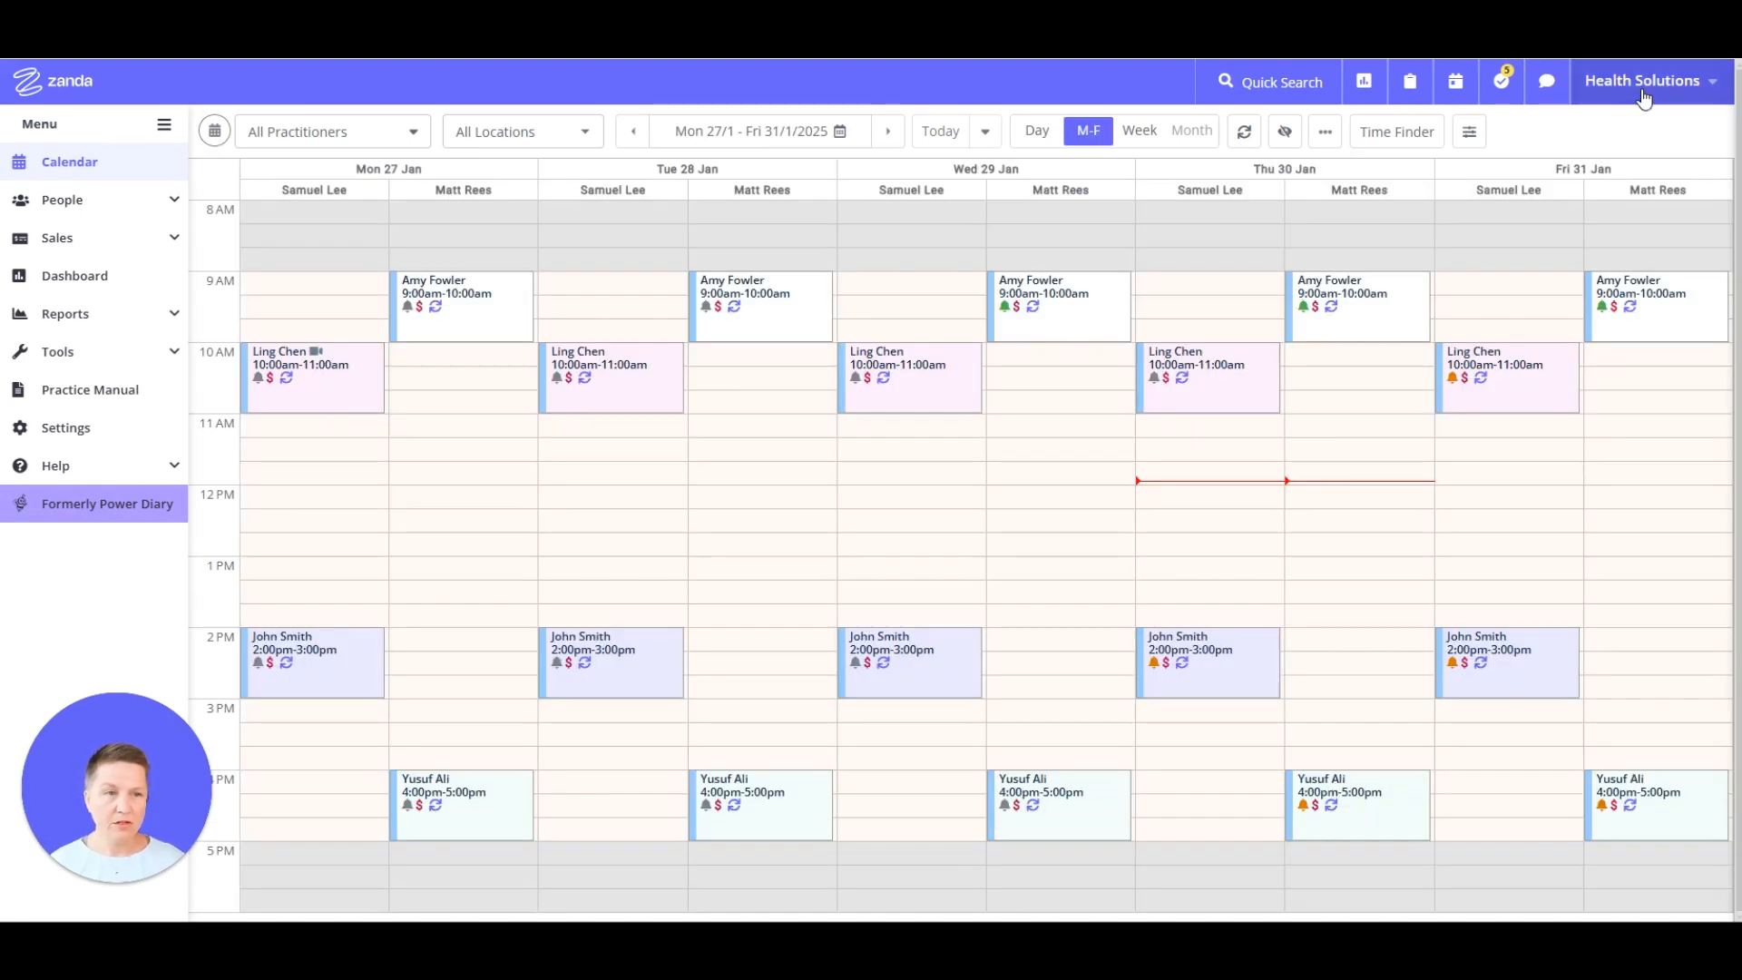
- Open the logged-in practitioner's own Practitioner Profile from the account options
click(1646, 91)
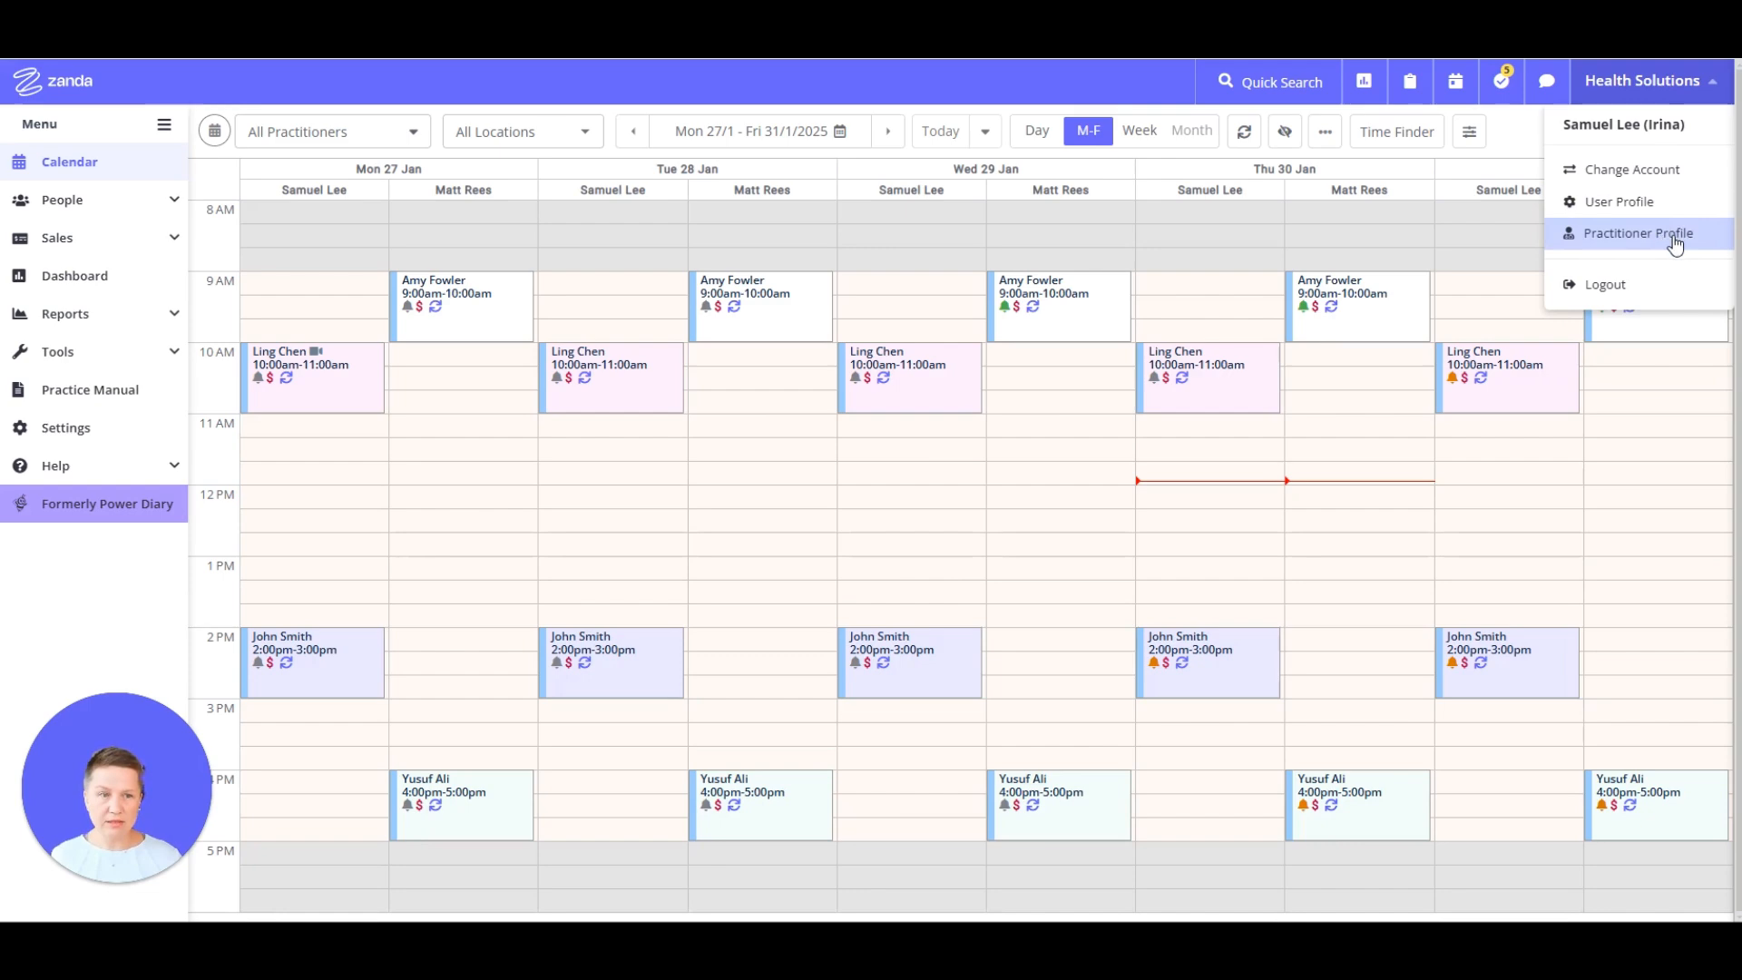
click(1656, 238)
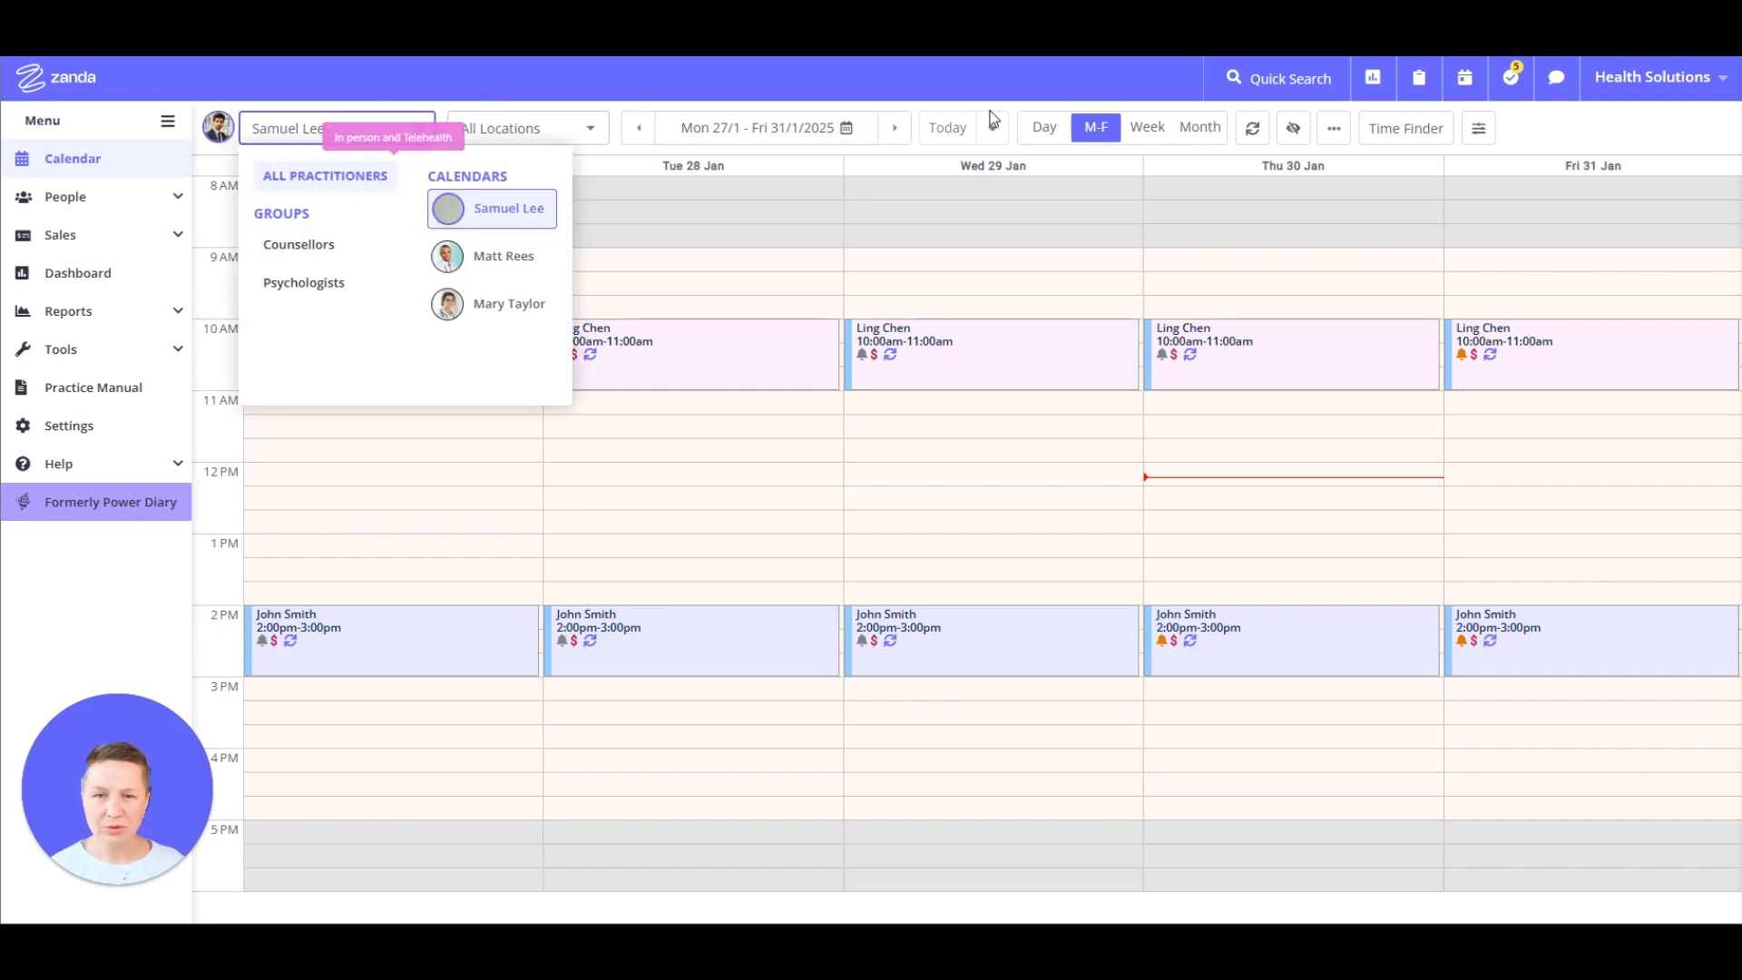
- Find the recently viewed client through Quick Search and open the client's Admin Settings
click(1286, 87)
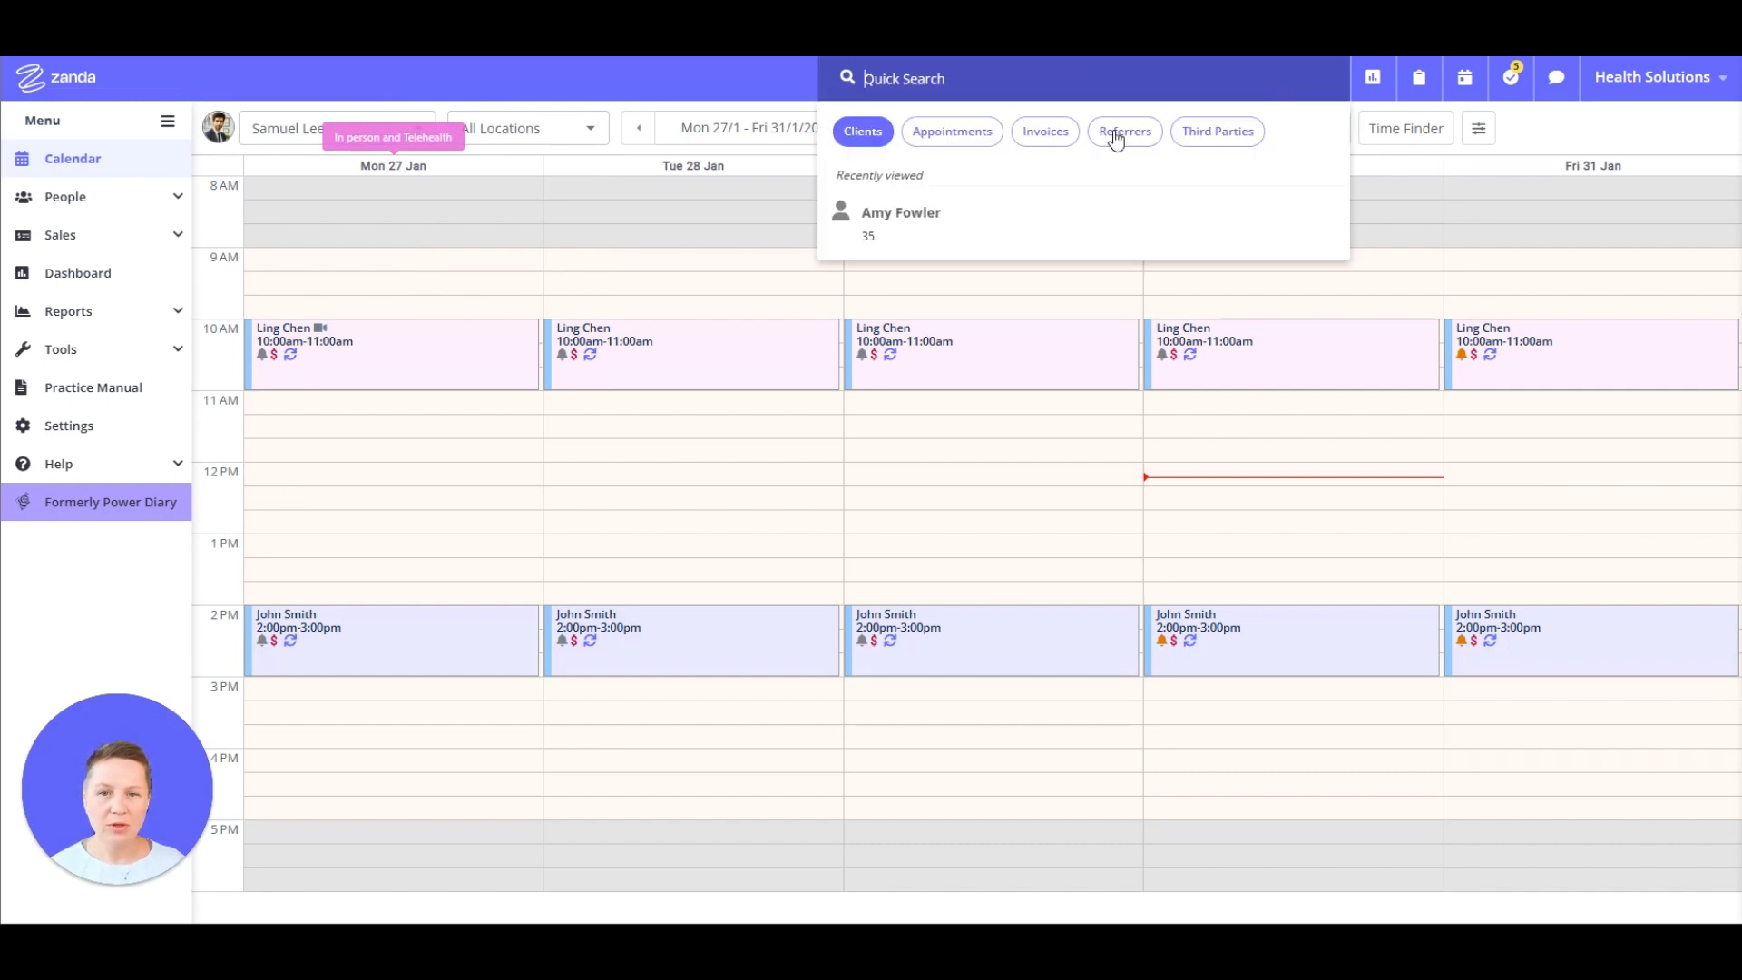
click(922, 216)
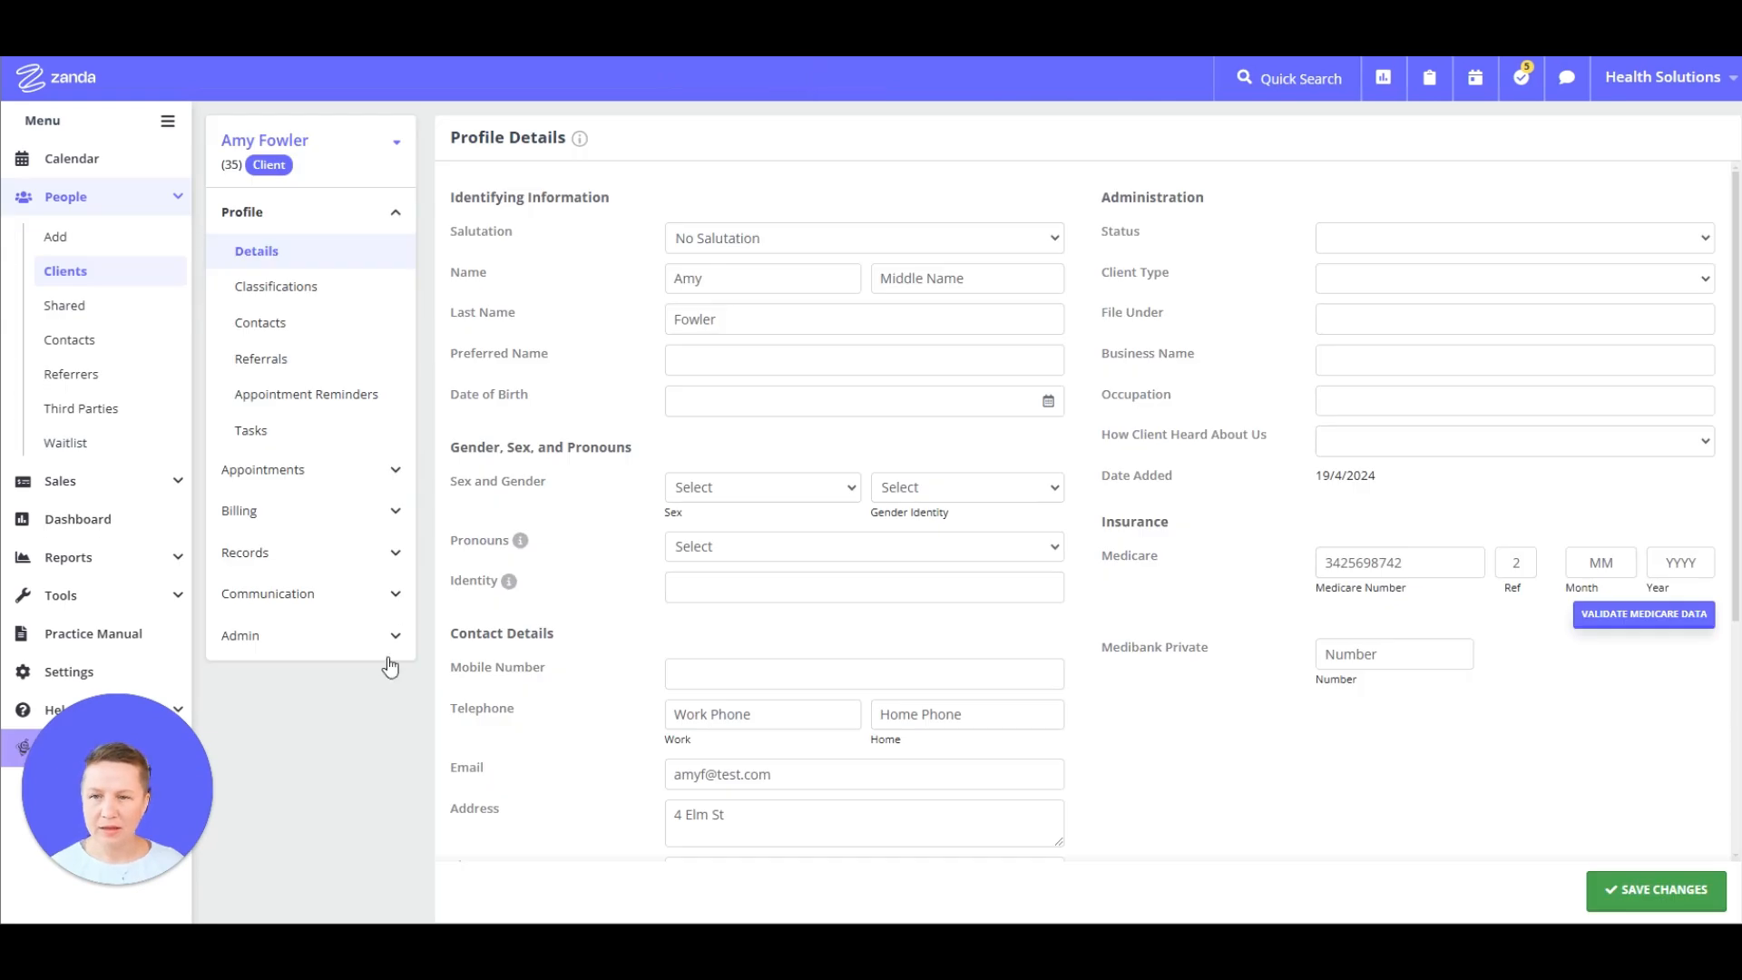
click(302, 640)
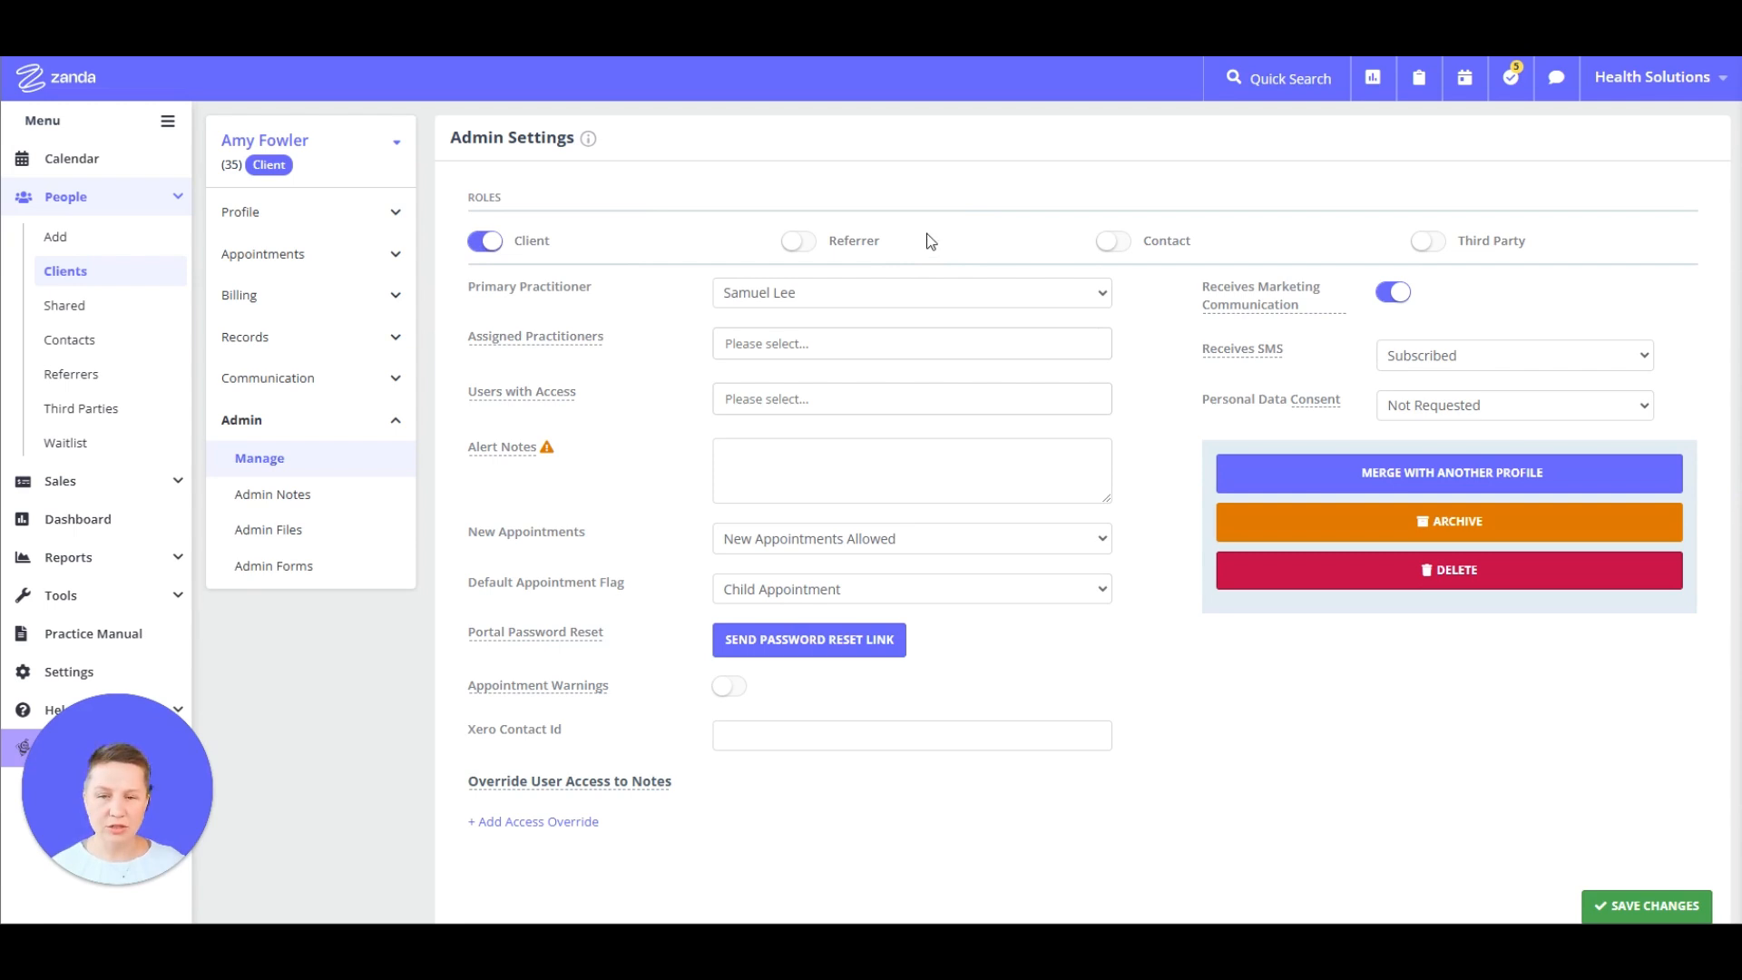
- Set the client's primary practitioner to the last one listed, and add the first one offered as an assigned practitioner
click(733, 300)
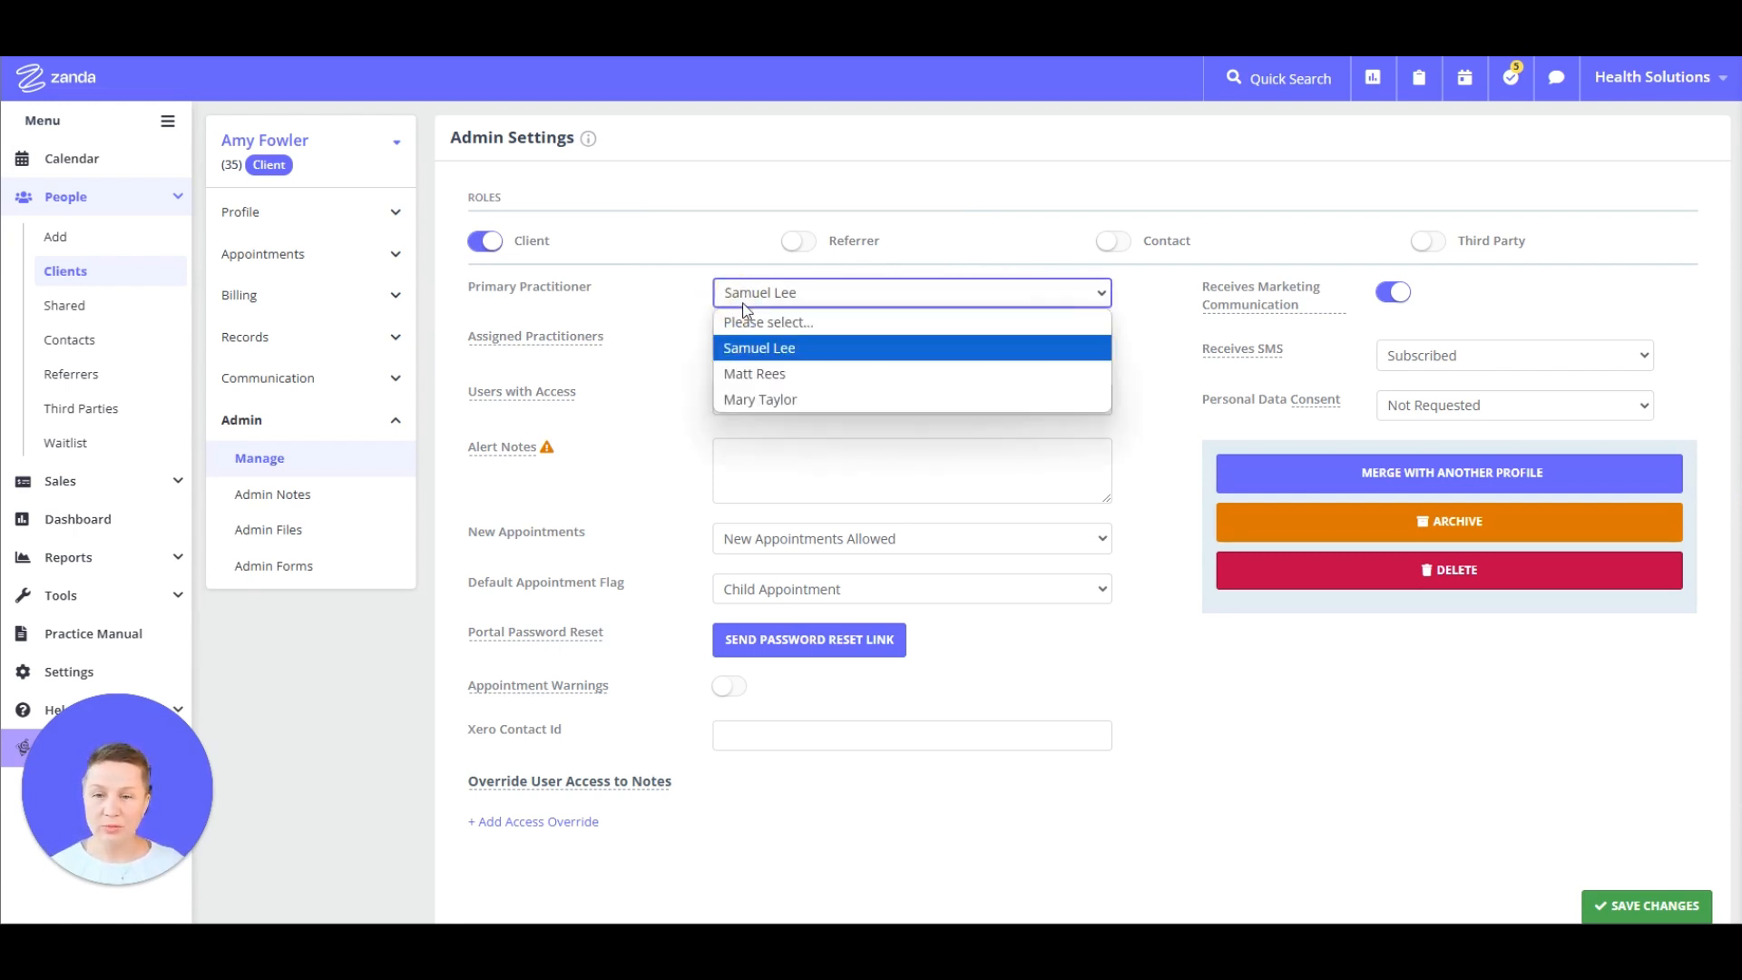
click(785, 399)
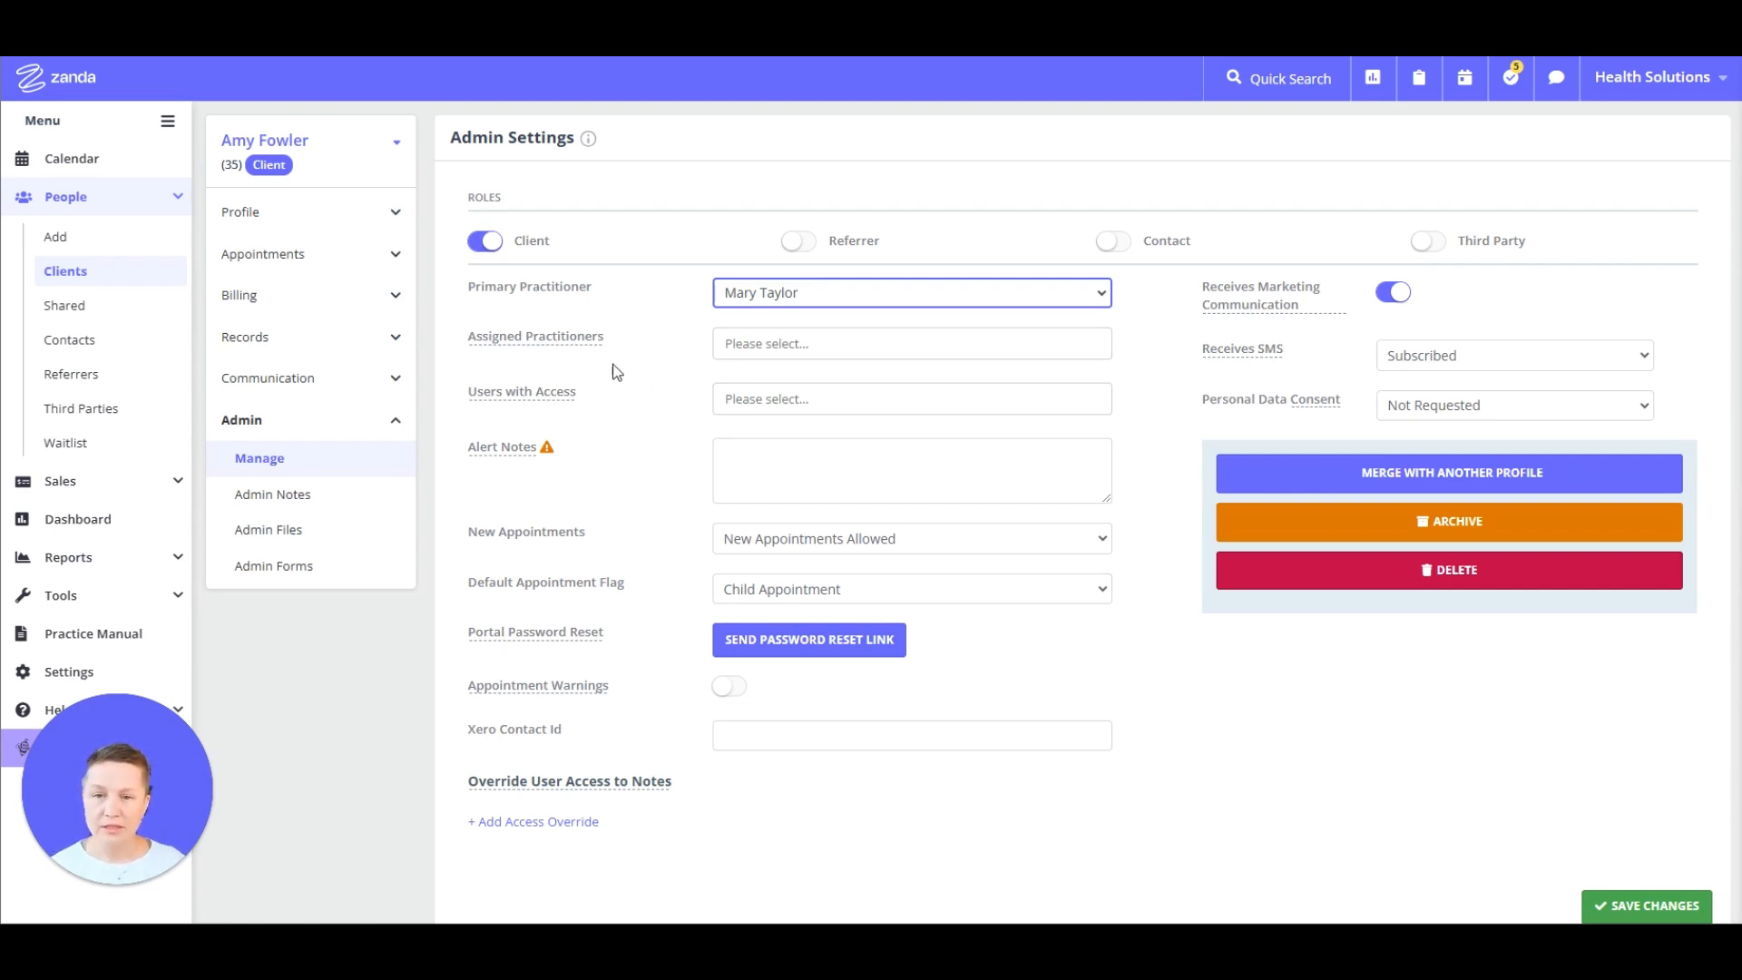
click(787, 343)
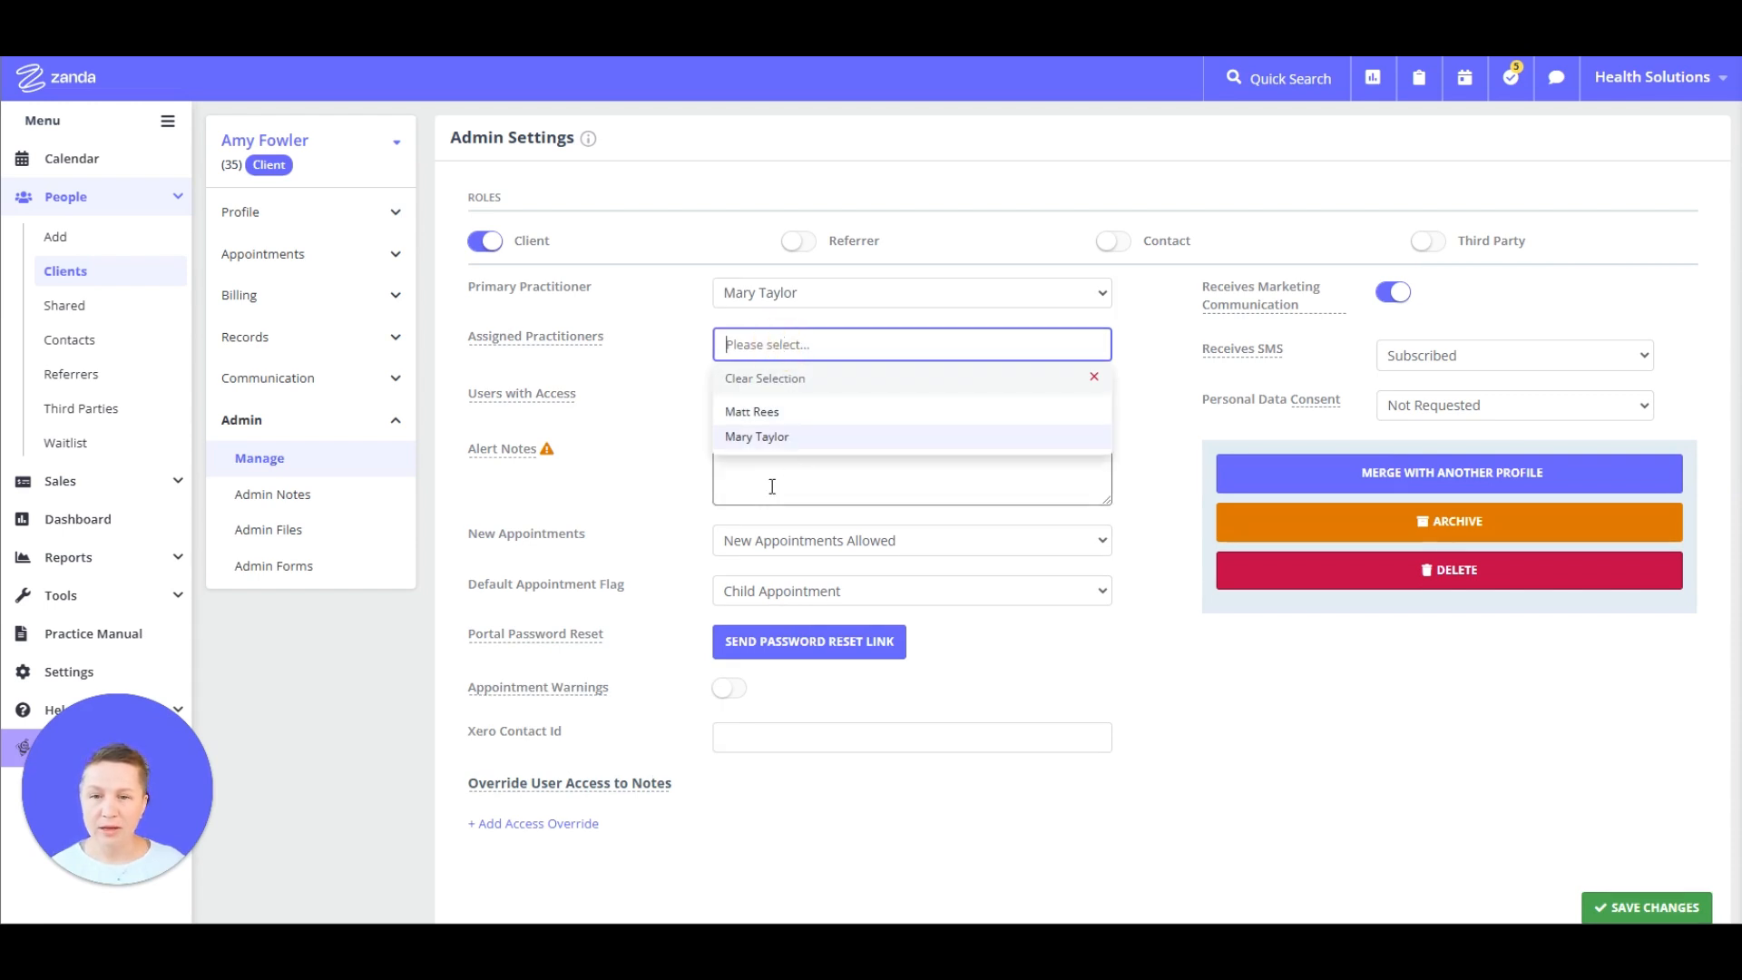
click(754, 412)
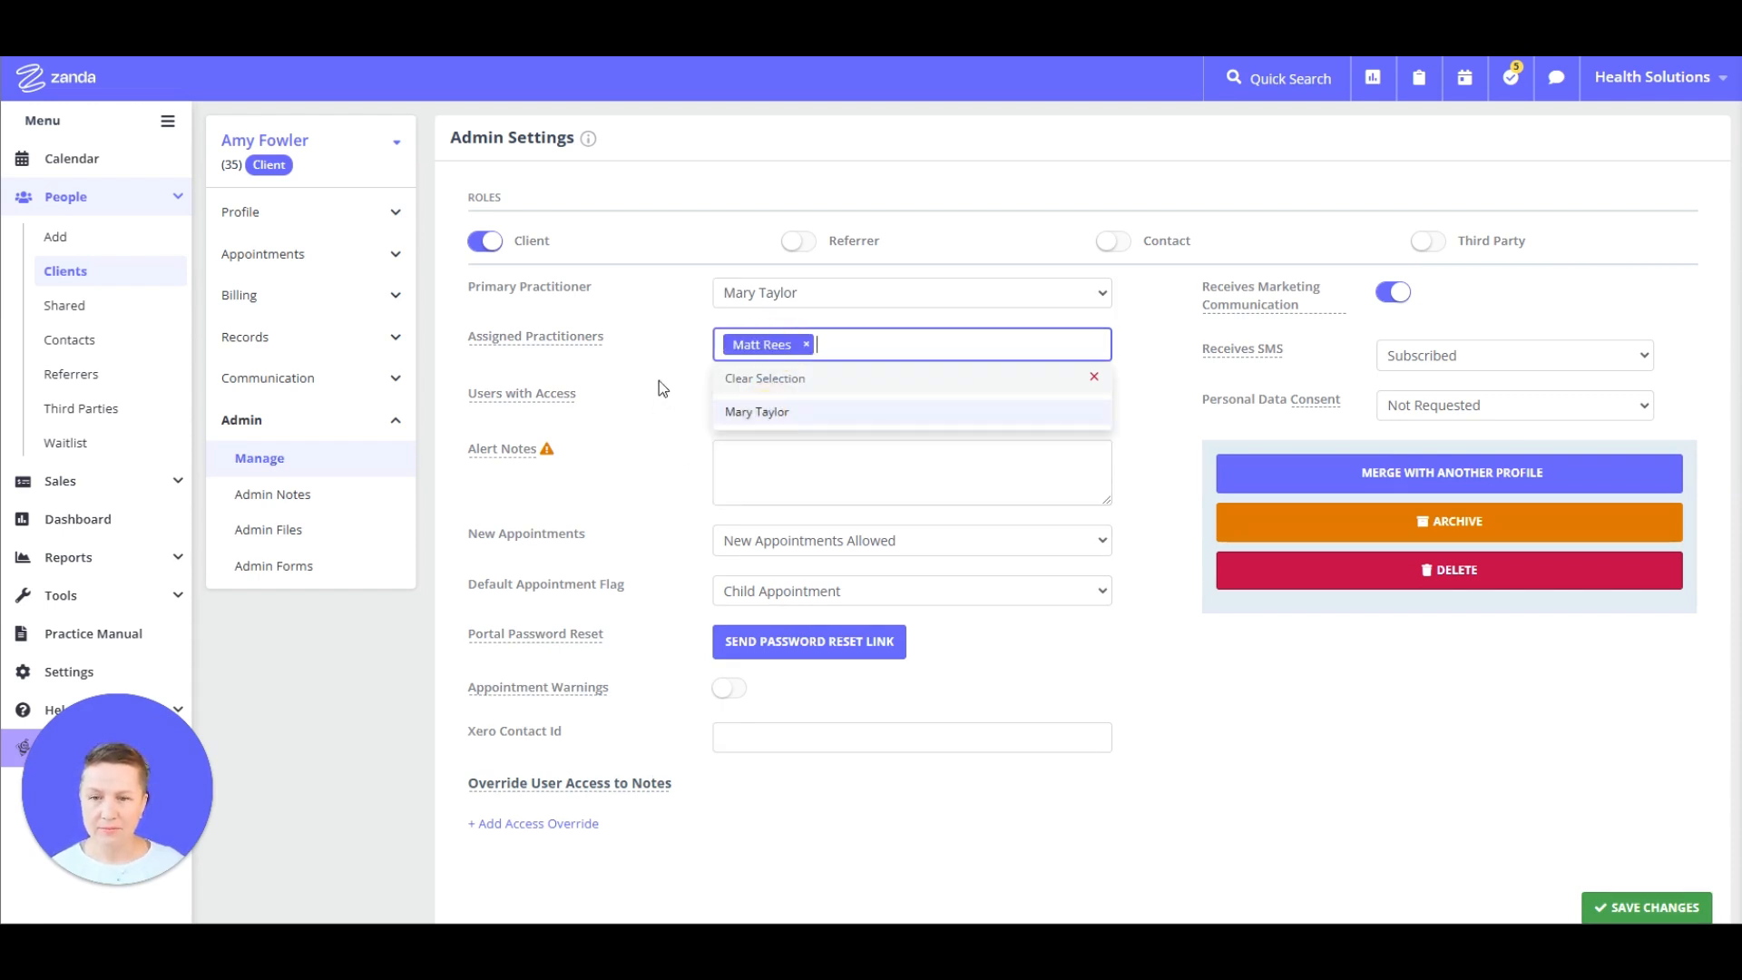
click(659, 381)
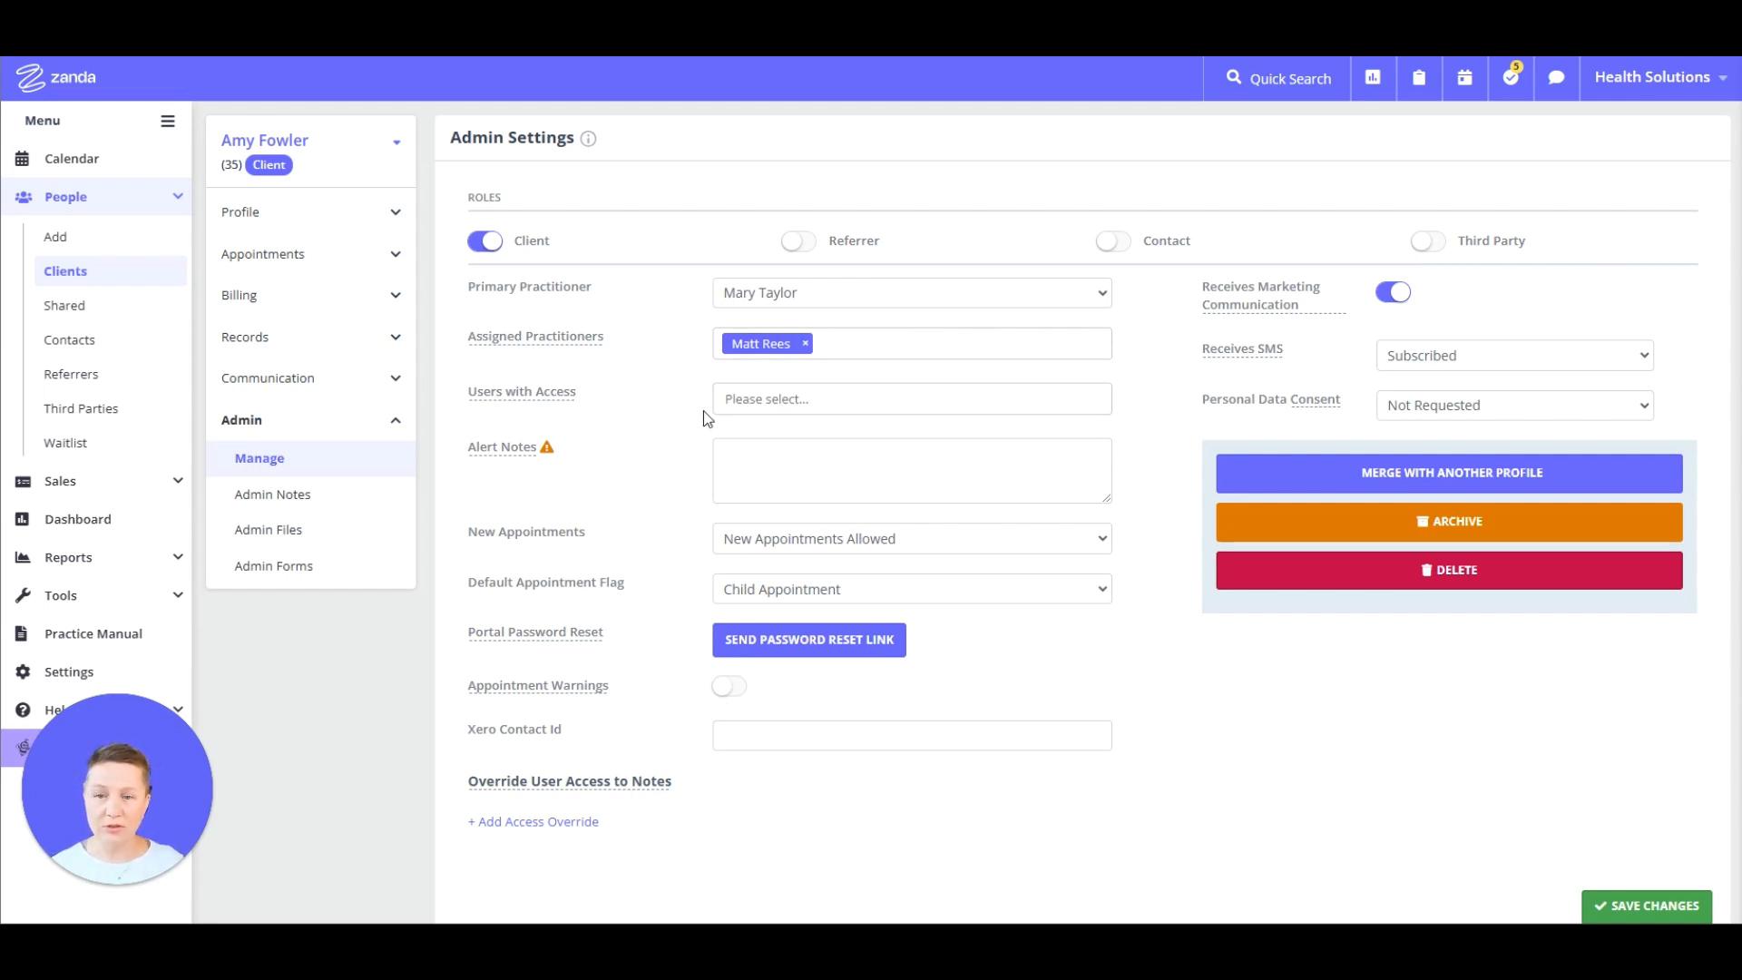
- Add the second user offered to the client's Users with Access, and save the admin settings
click(759, 399)
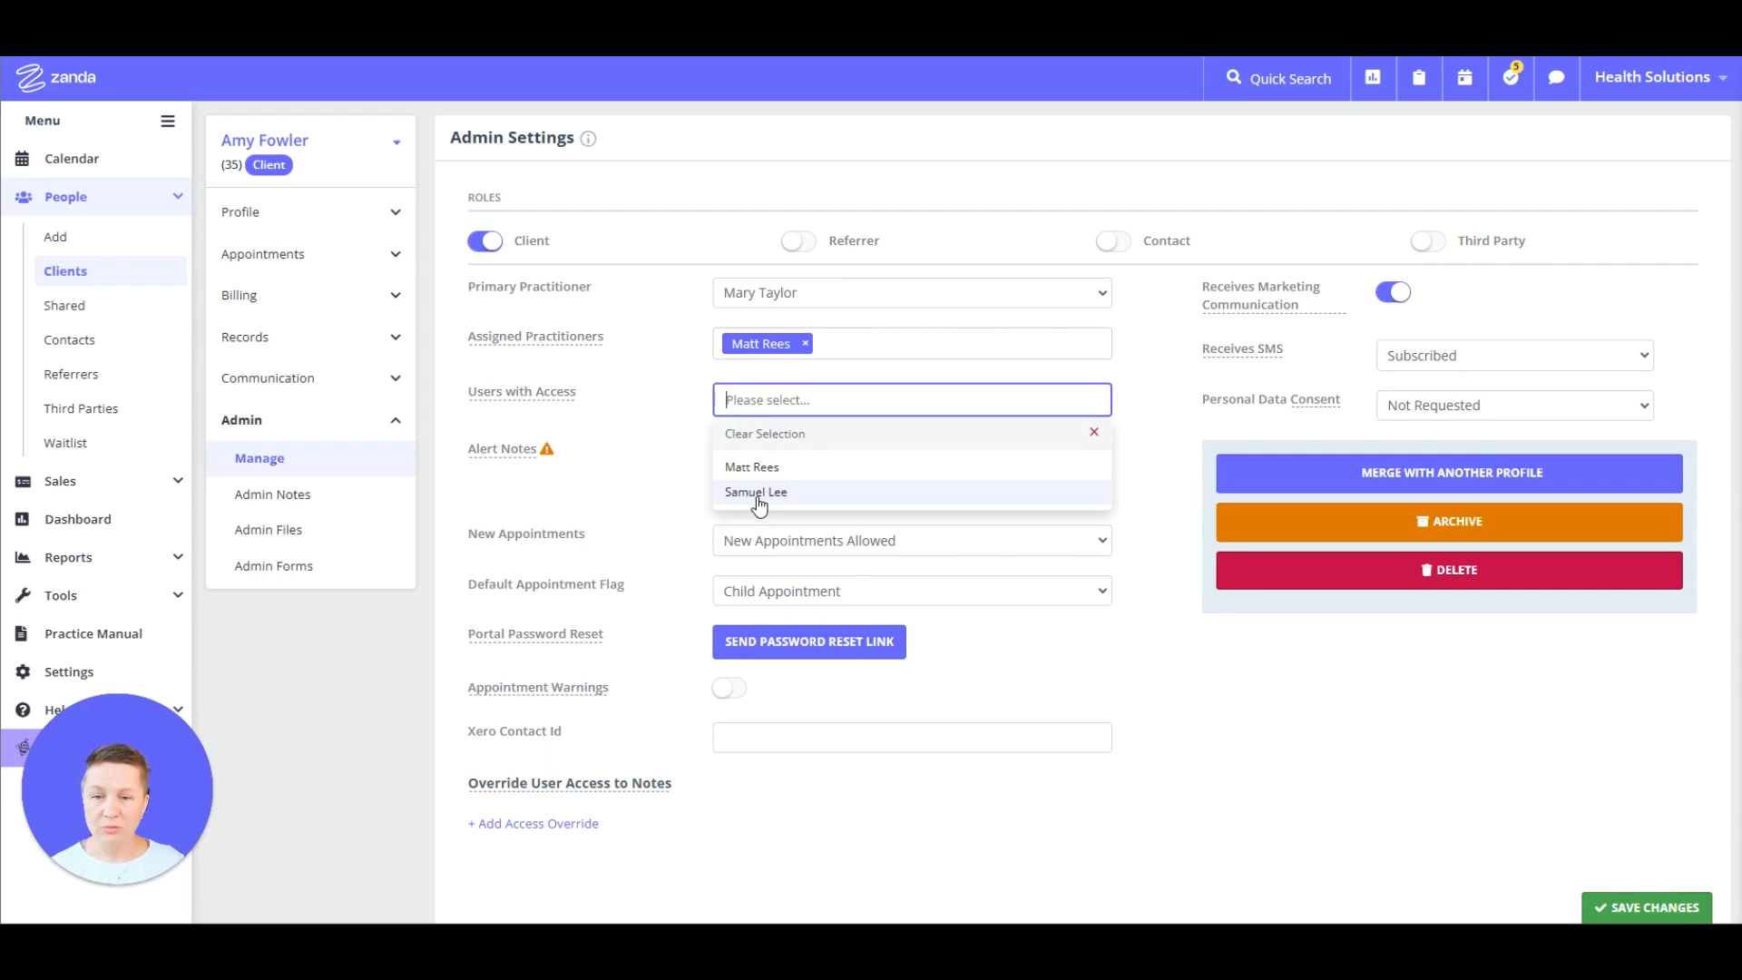
click(758, 495)
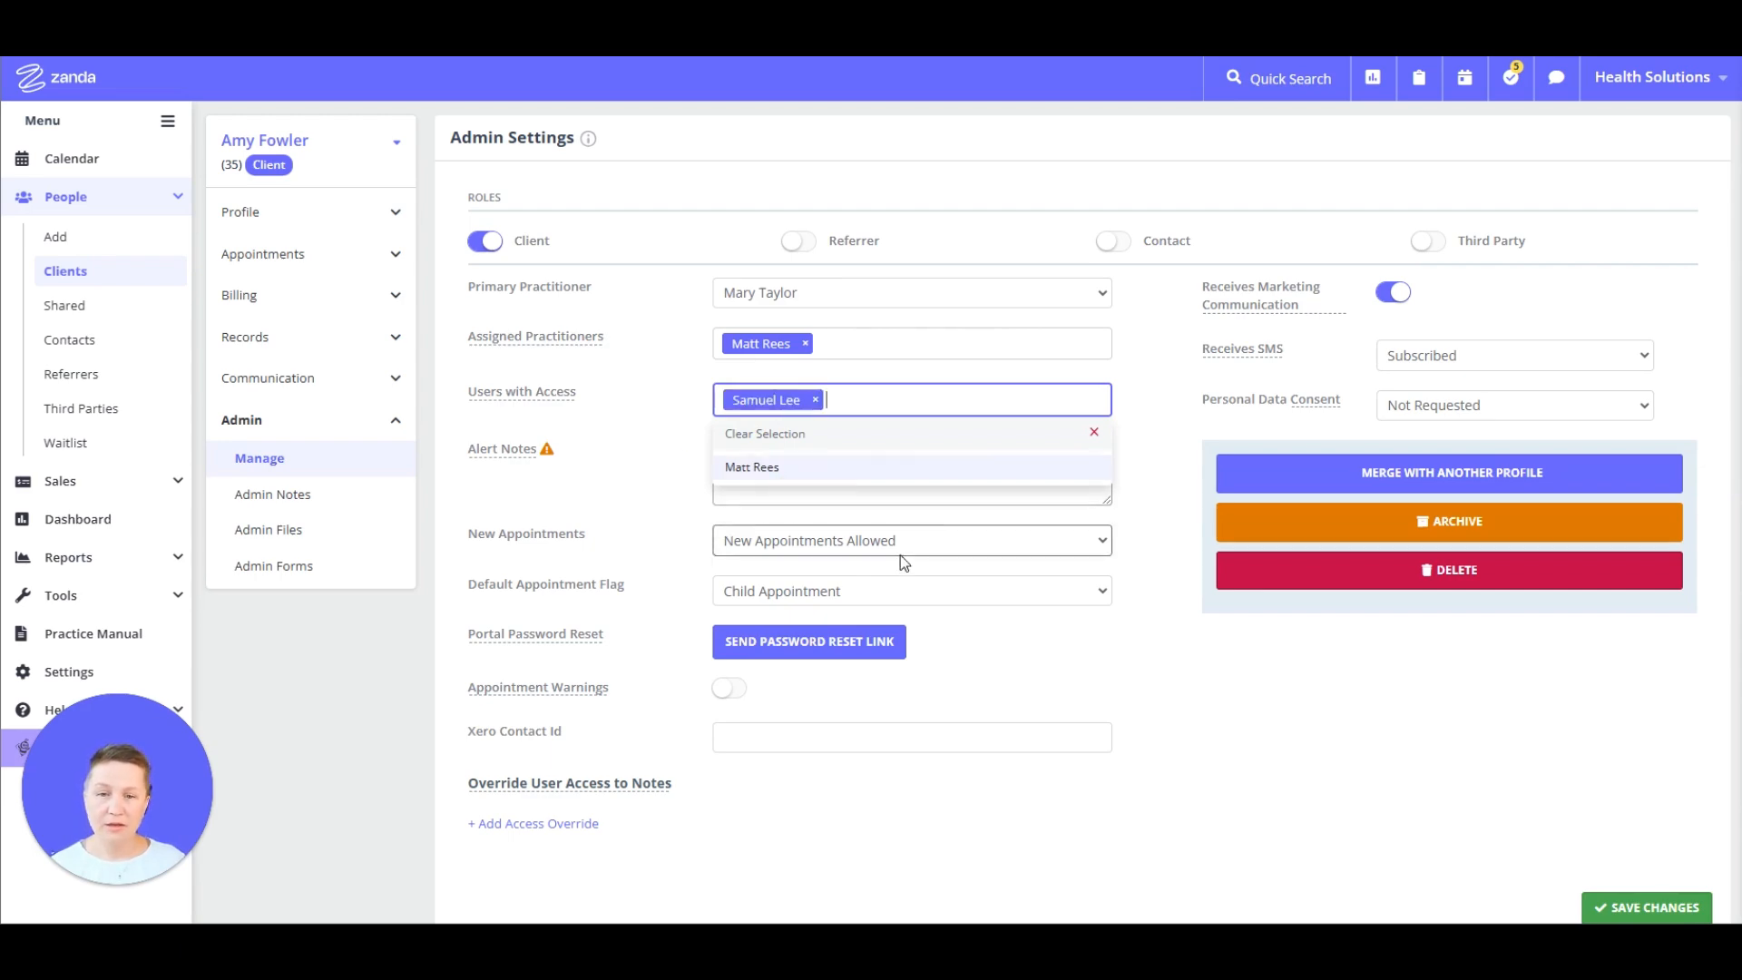
click(1169, 577)
scroll(1587, 809, down, 1)
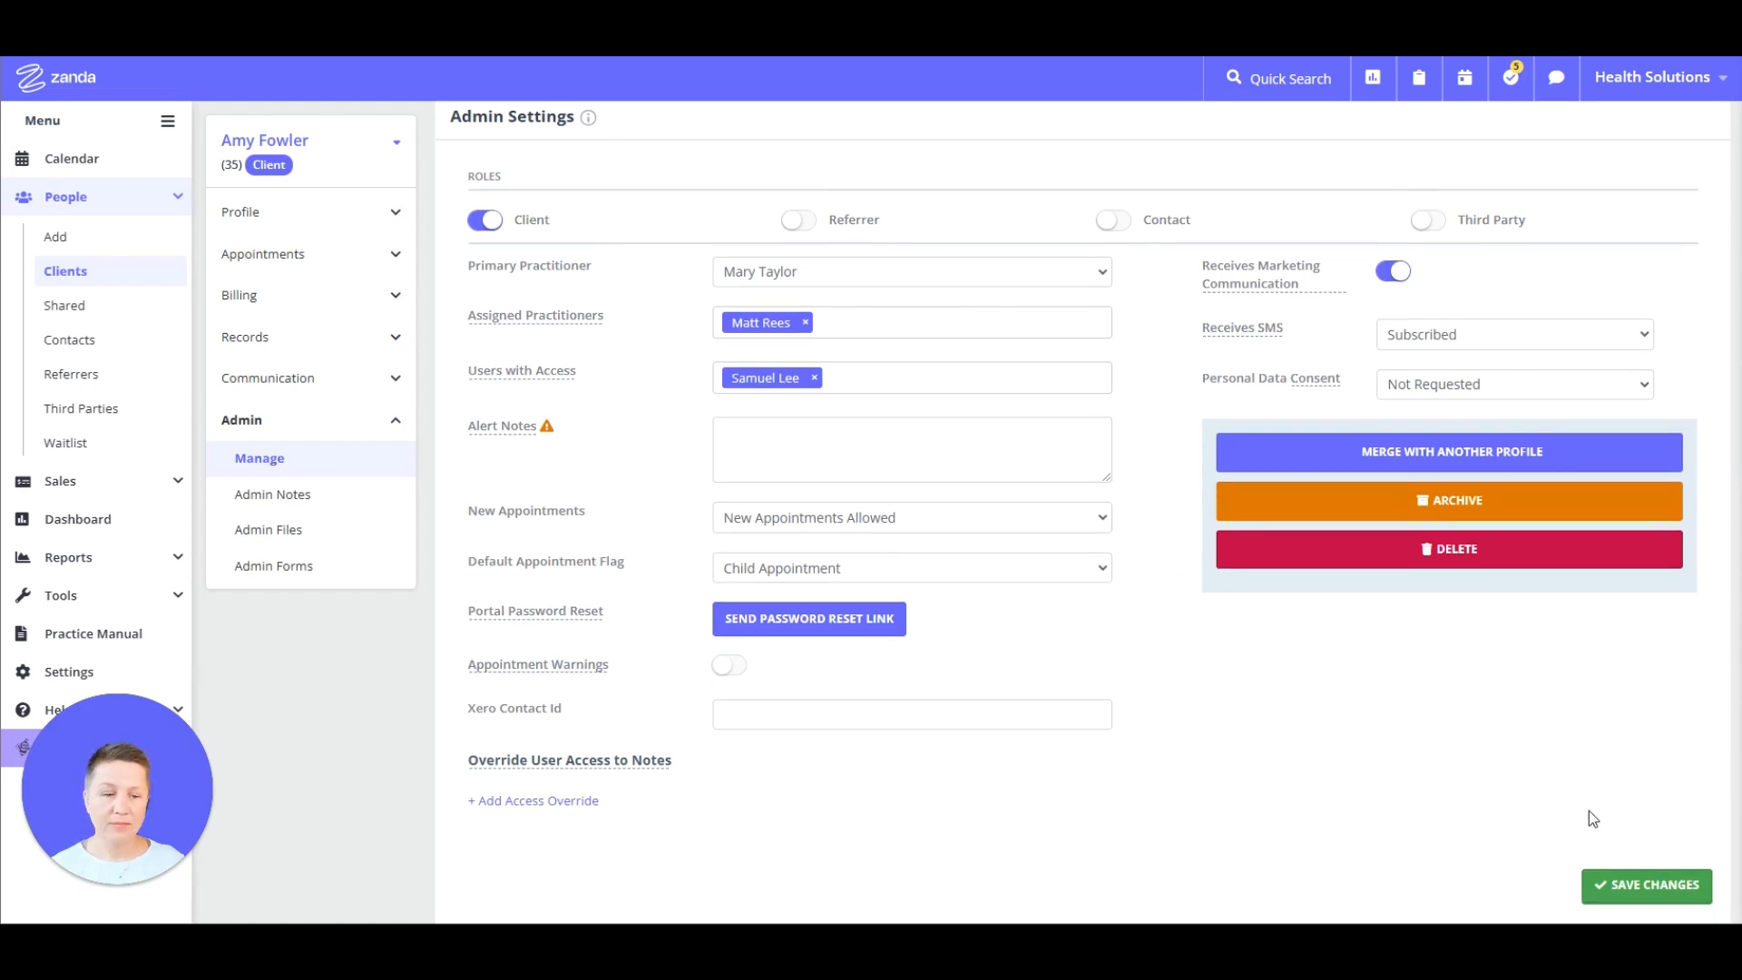
click(1642, 898)
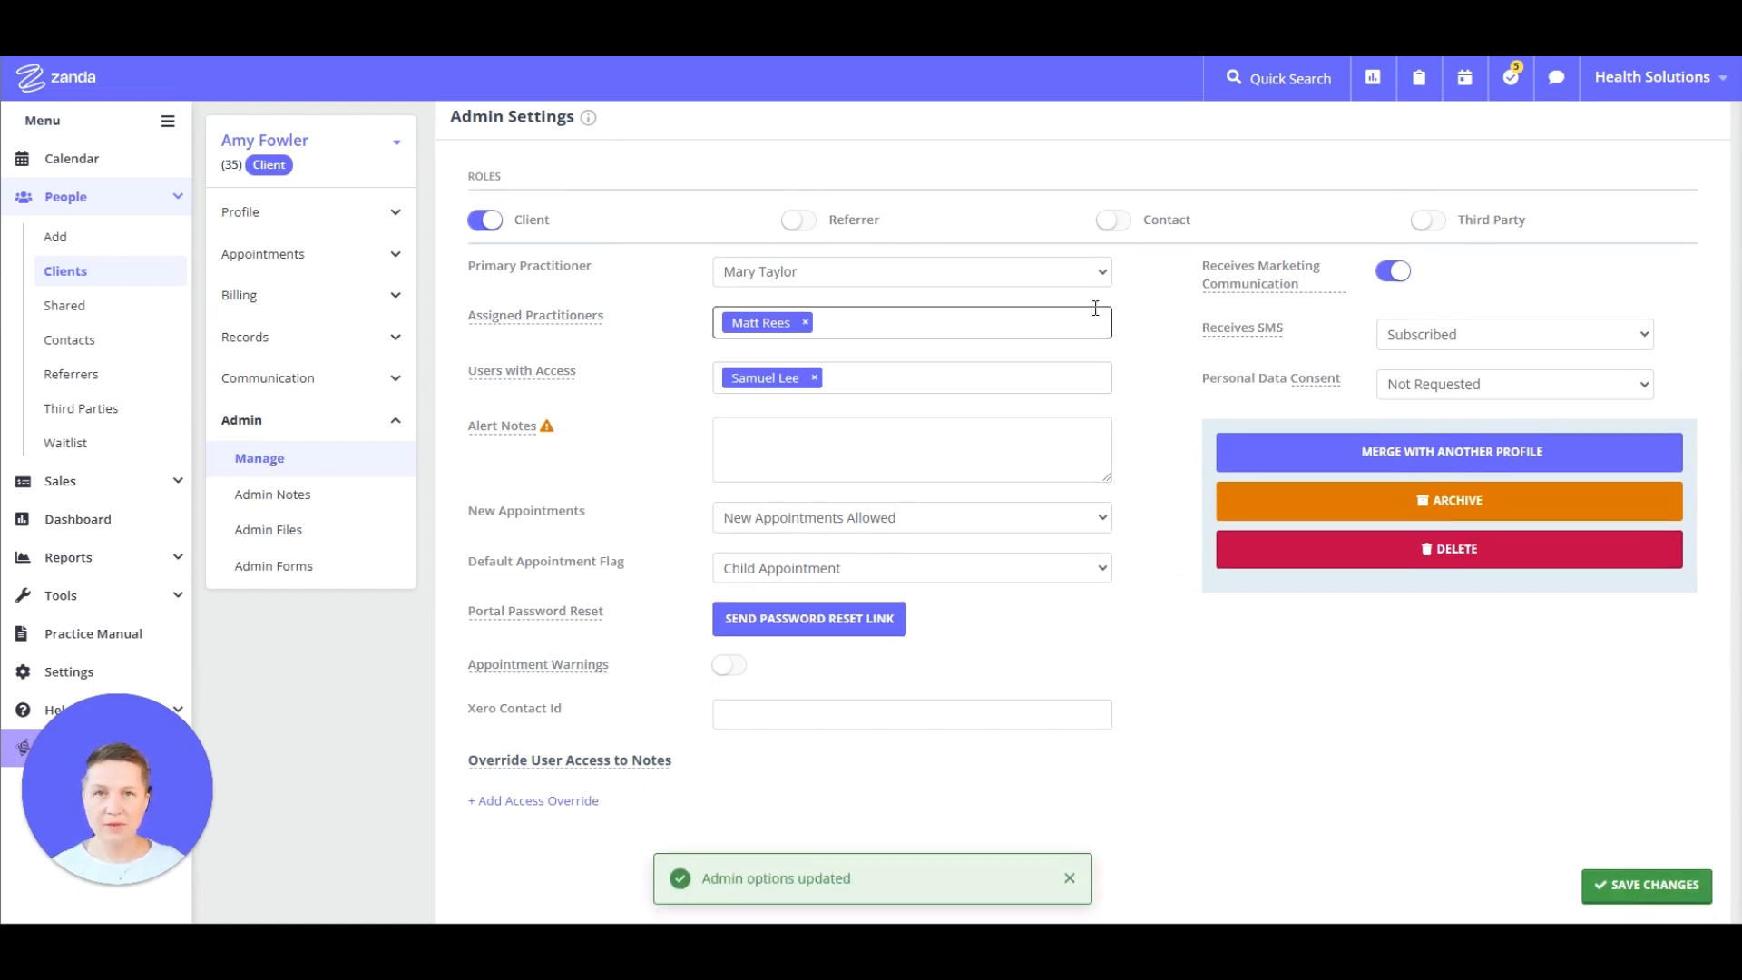